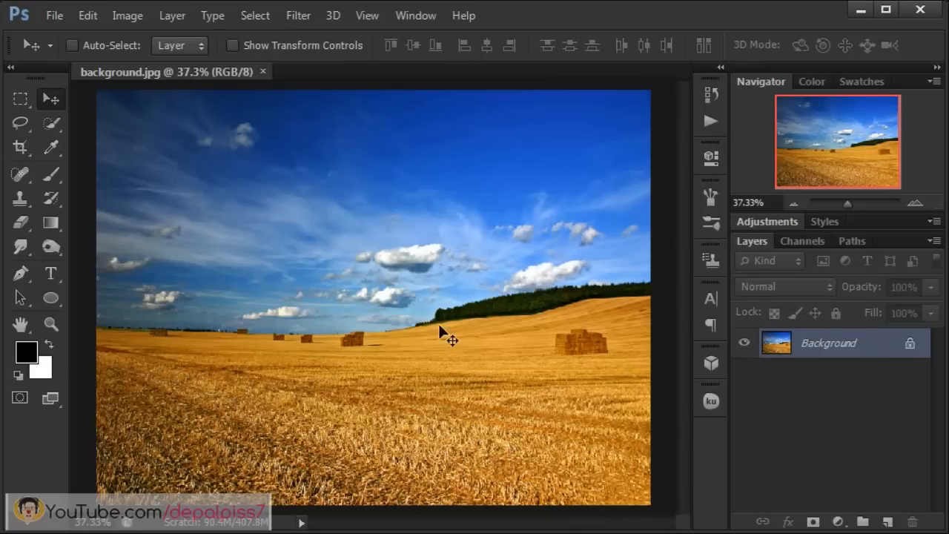
View the finished sunset composite as a reference and return to the background.jpg document in Photoshop.
left_click(862, 11)
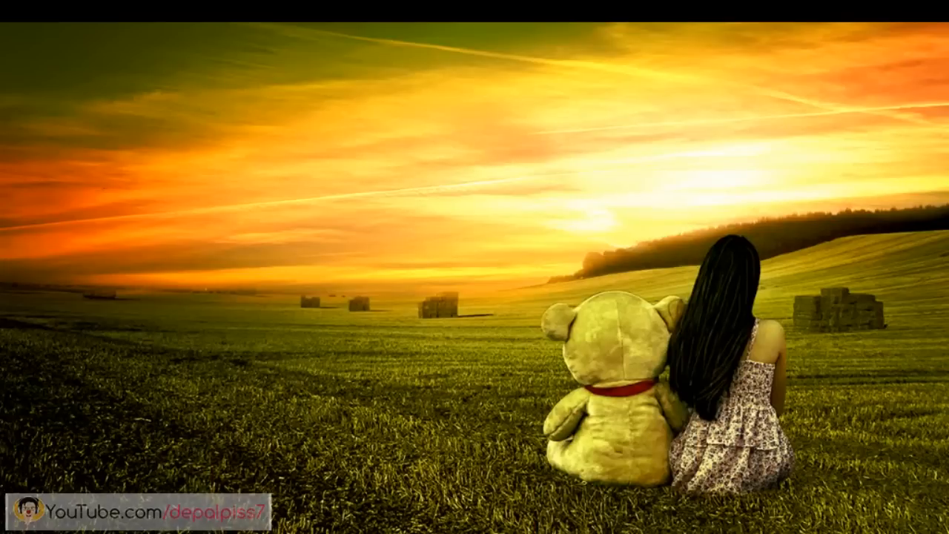
mouse_move(427, 533)
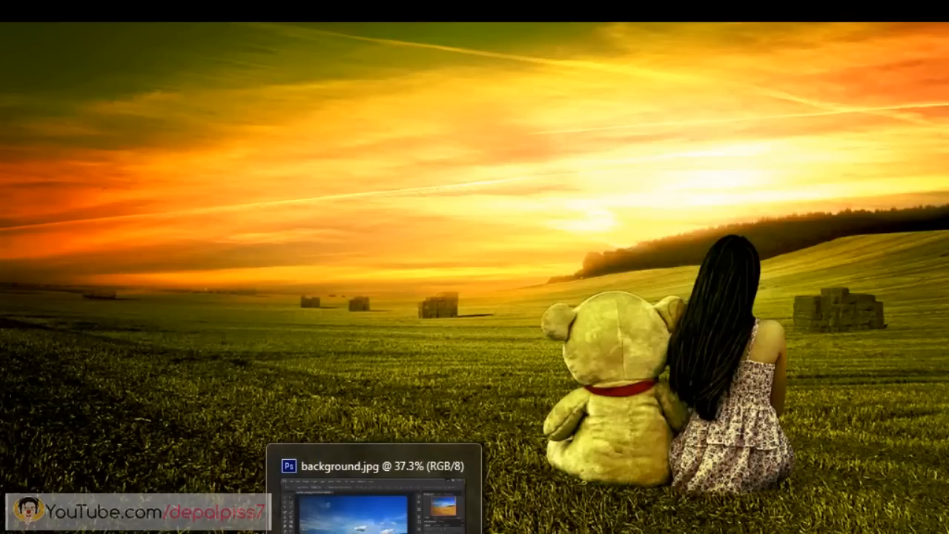
left_click(374, 530)
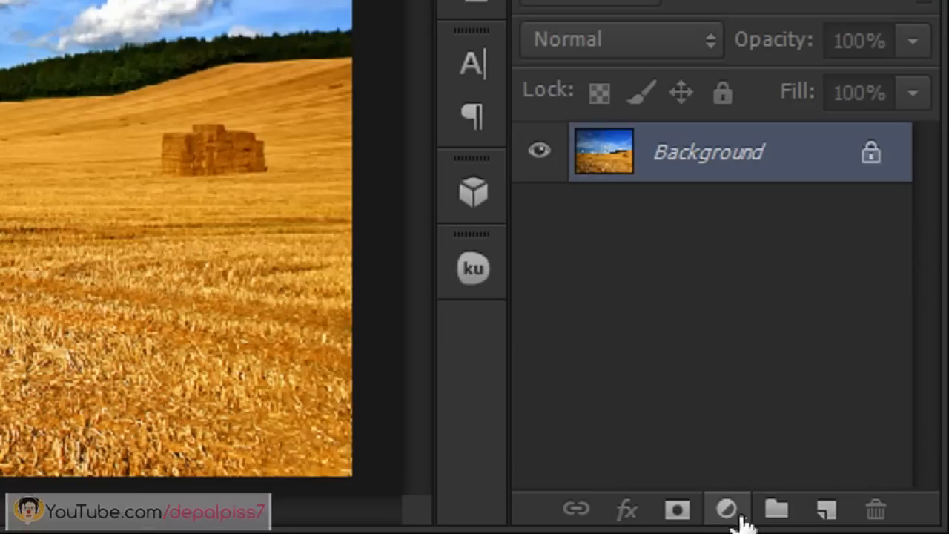
Add a Hue/Saturation adjustment layer with Hue +45, Saturation -67 and Lightness -20 above the Background.
left_click(838, 522)
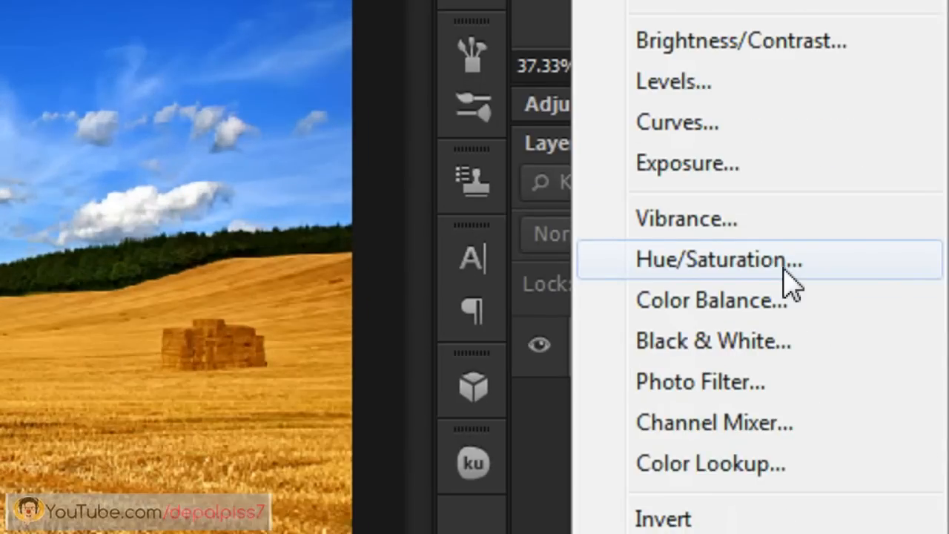
left_click(787, 271)
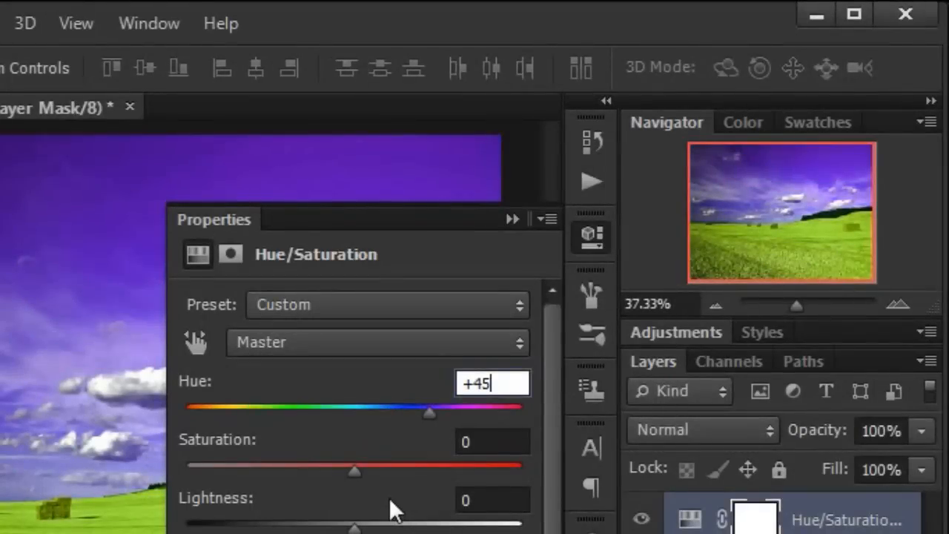
left_click_drag(355, 472, 314, 468)
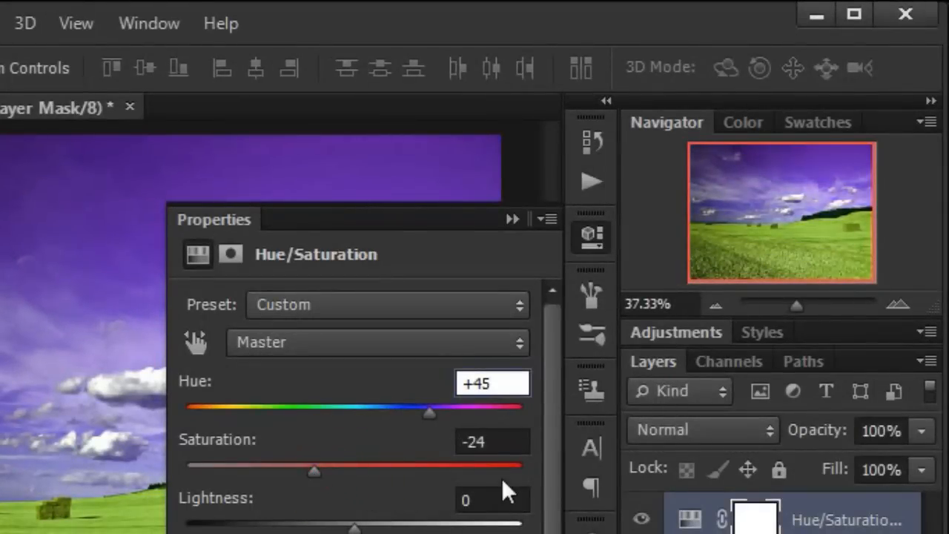
left_click(502, 442)
type("-67")
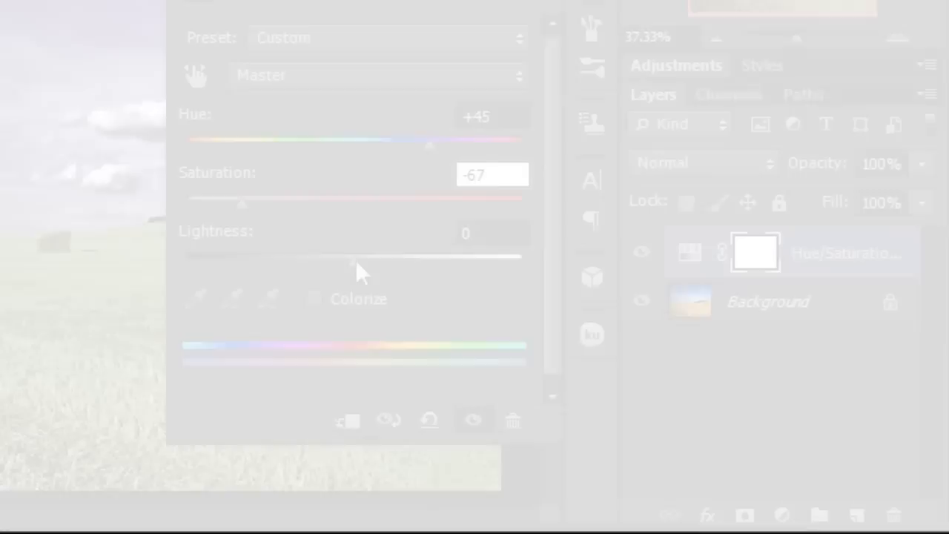
left_click_drag(355, 525, 334, 525)
left_click_drag(335, 264, 326, 263)
left_click(511, 235)
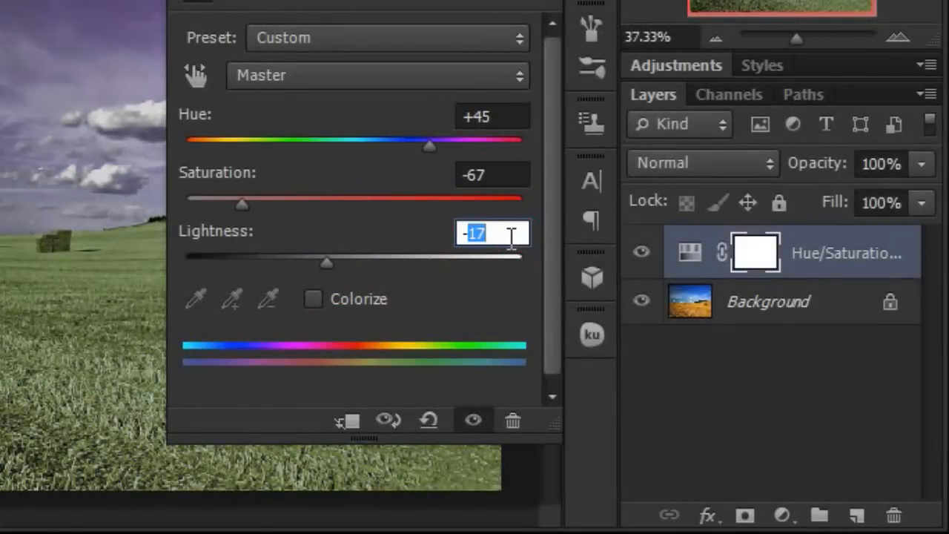
type("-20")
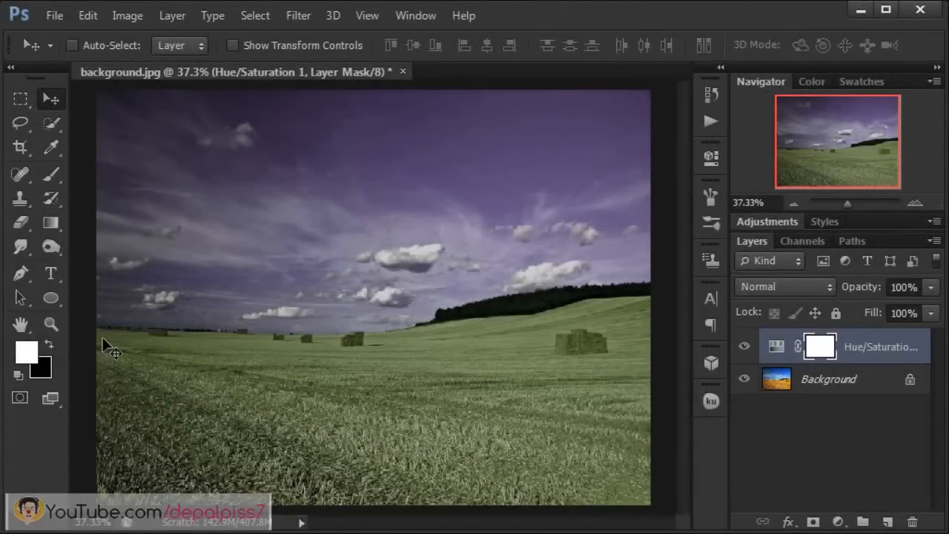
mouse_move(97, 328)
left_mouse_down()
mouse_move(382, 336)
mouse_move(516, 306)
mouse_move(625, 301)
mouse_move(650, 403)
mouse_move(651, 494)
mouse_move(300, 488)
mouse_move(175, 497)
mouse_move(101, 359)
left_mouse_up()
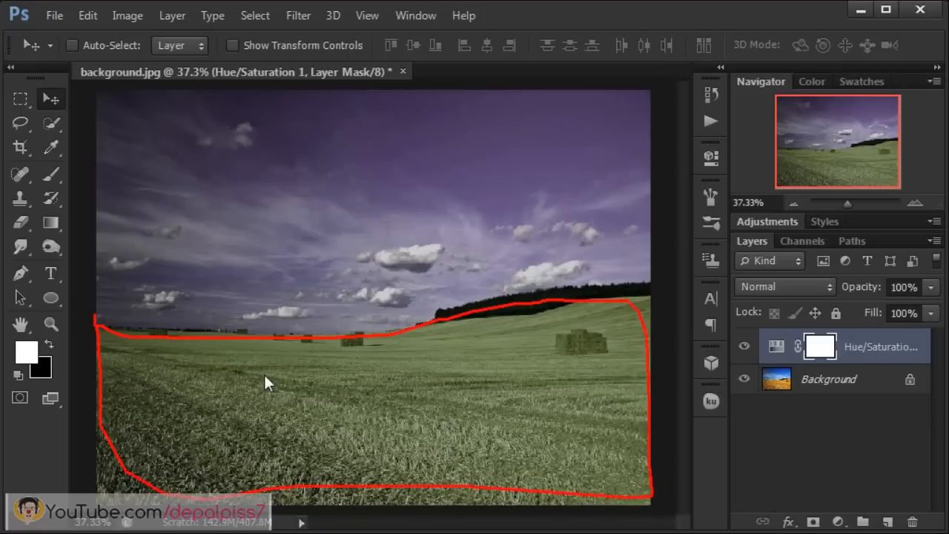
key("Escape")
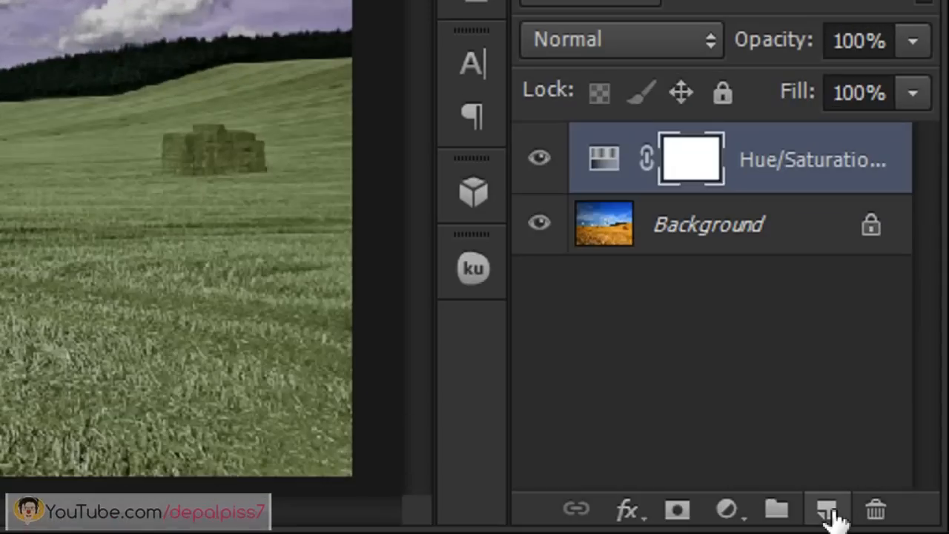
Add a new empty layer and set up the Brush tool with size 400 px, hardness 0% and opacity 40%.
left_click(888, 522)
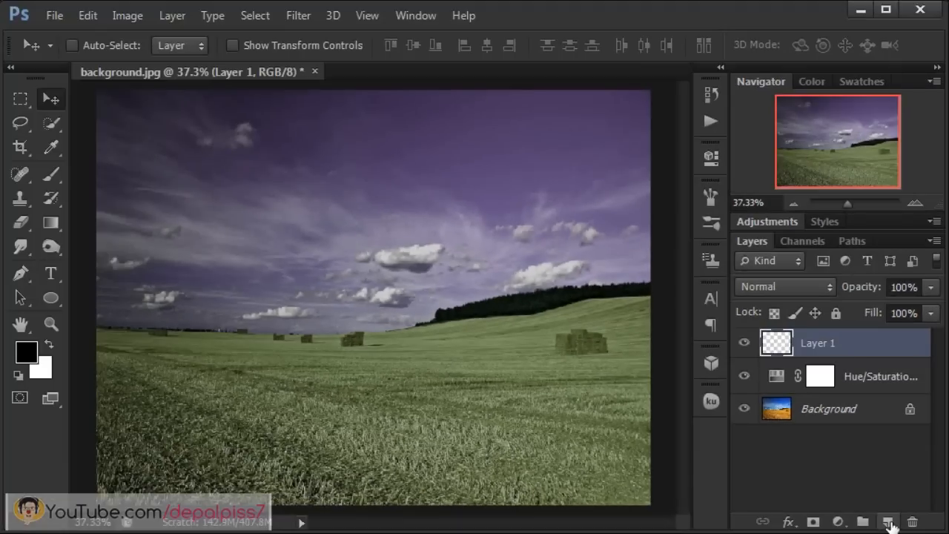
left_click(58, 175)
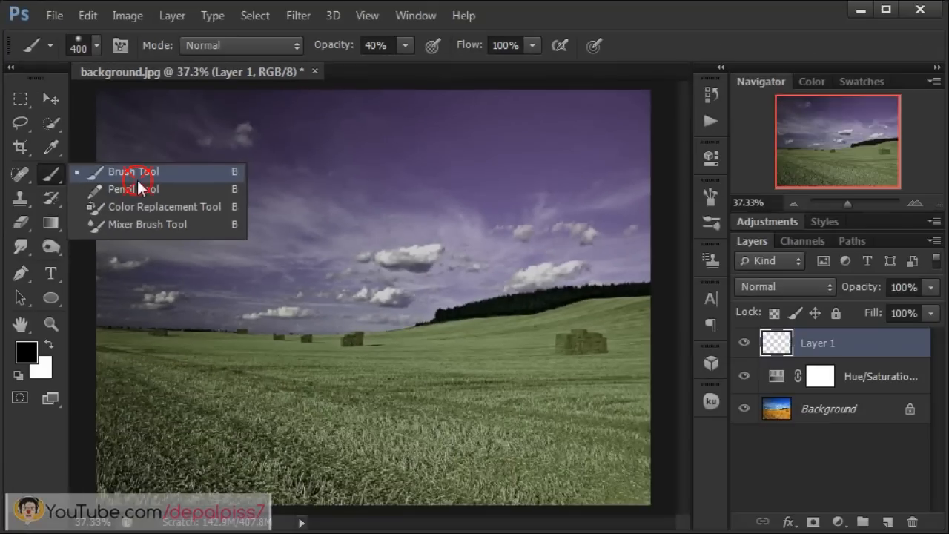
left_click(222, 256)
left_click(193, 8)
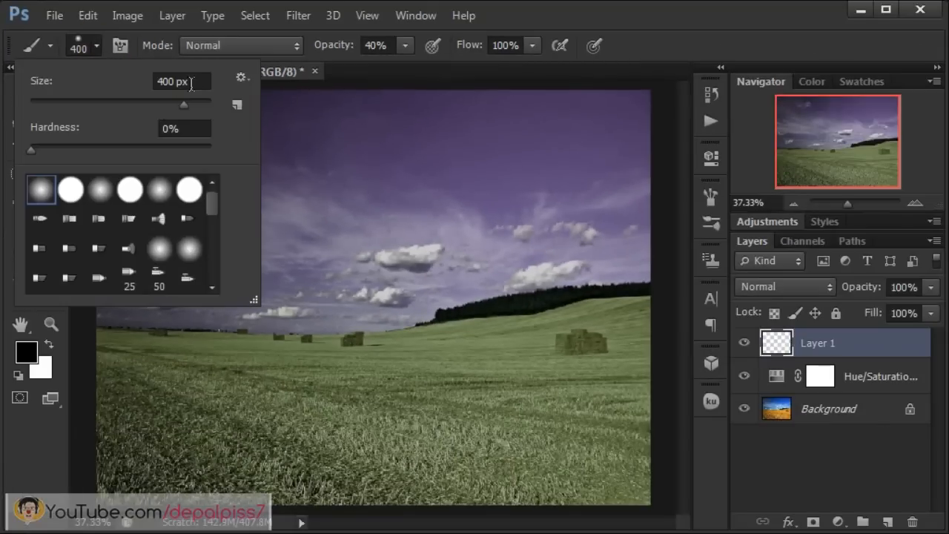
left_click(199, 84)
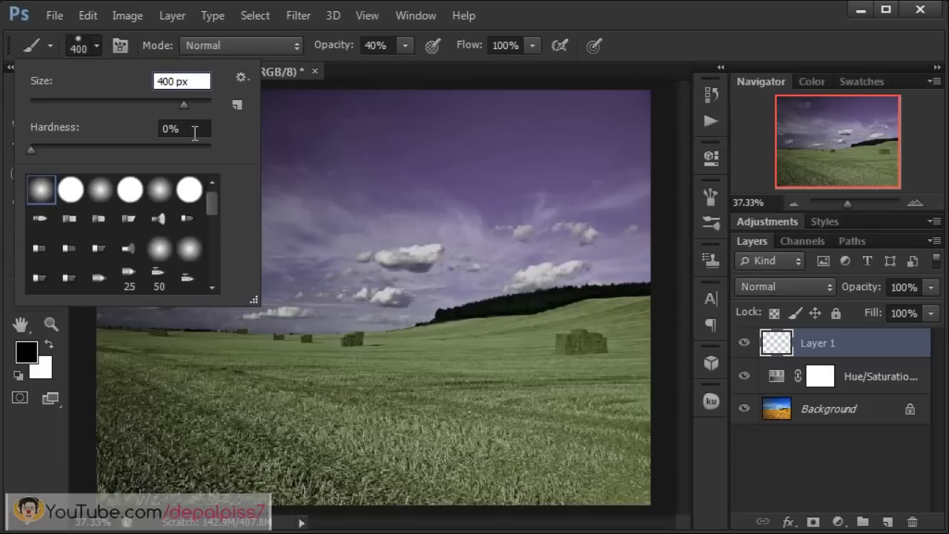
left_click(194, 133)
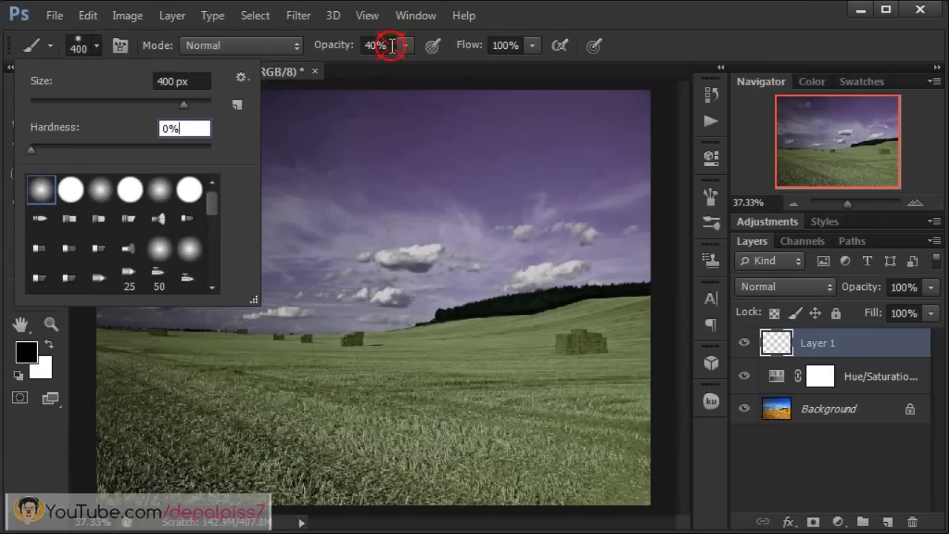
left_click(392, 46)
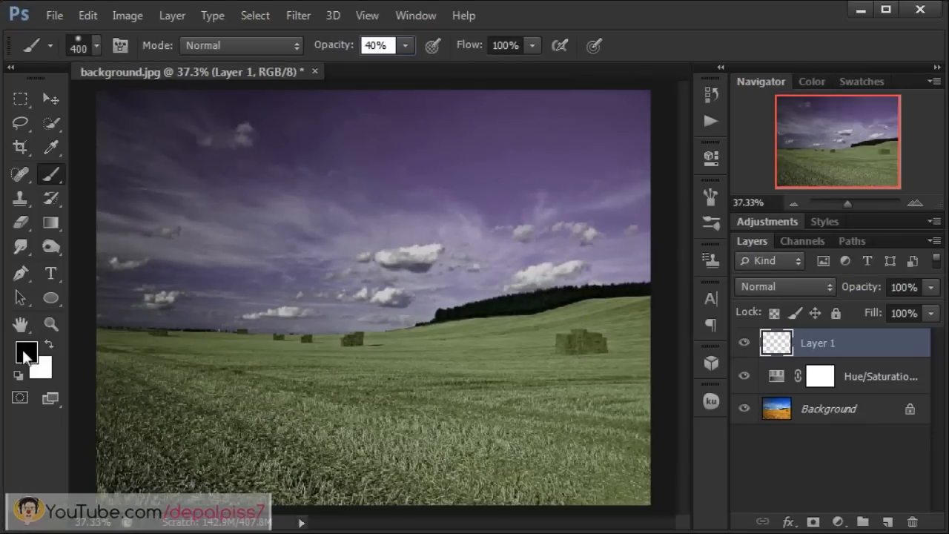
Set the foreground color to orange #ff9231.
left_click(26, 350)
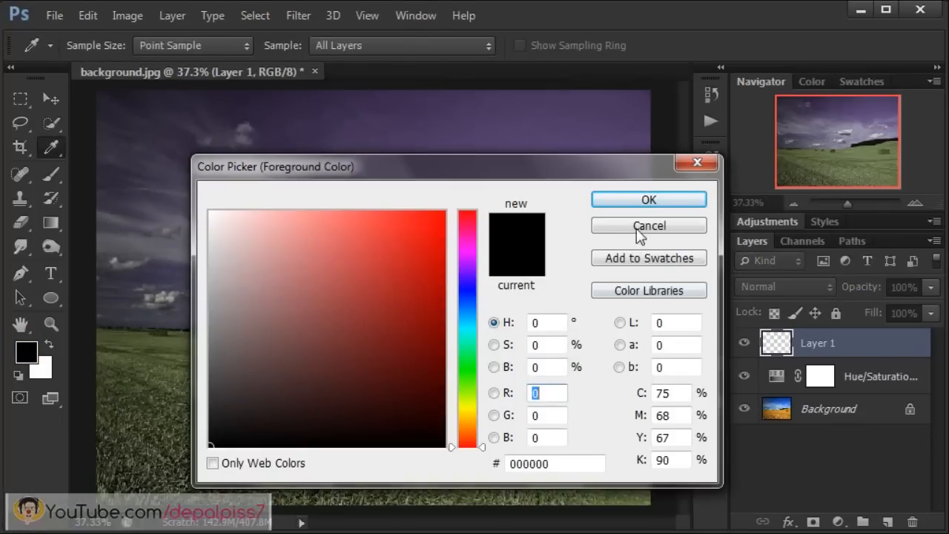
left_click(639, 230)
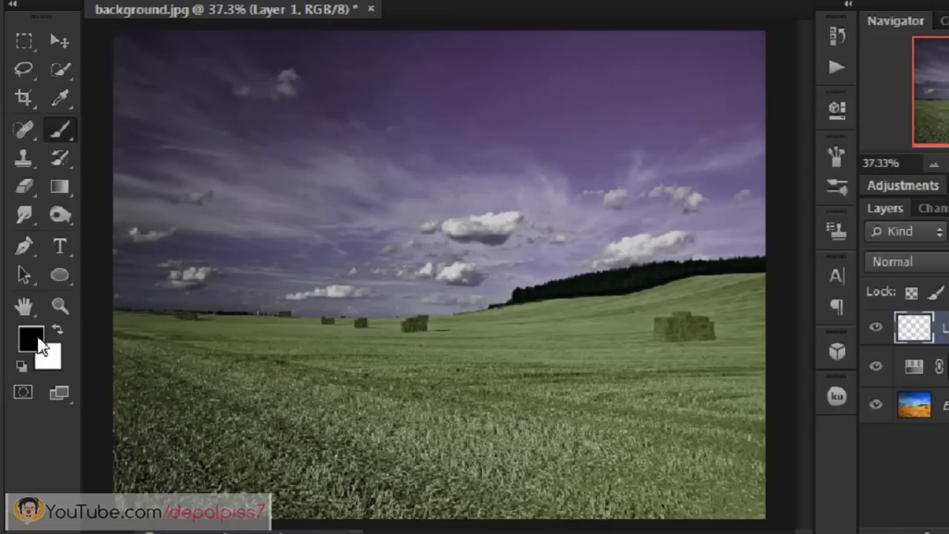
left_click(65, 274)
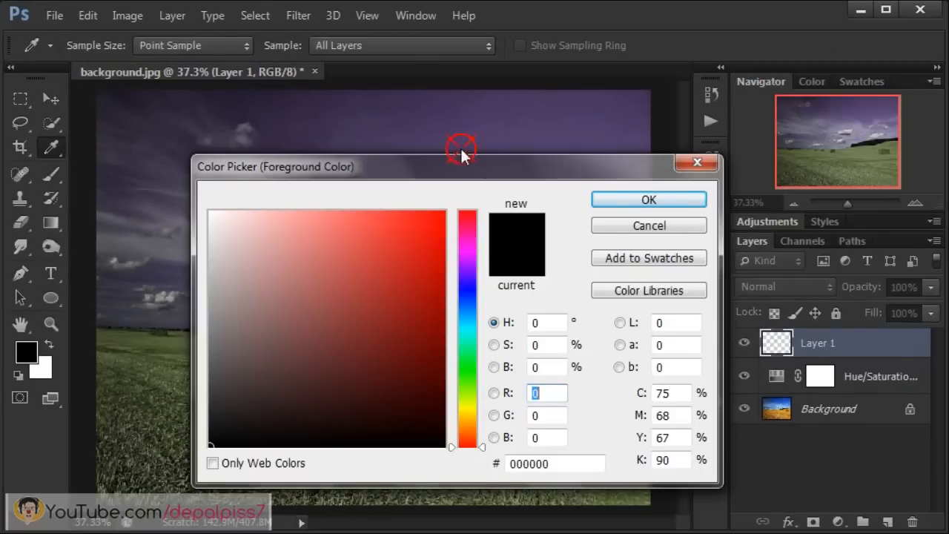
left_click_drag(478, 166, 434, 103)
left_click(518, 399)
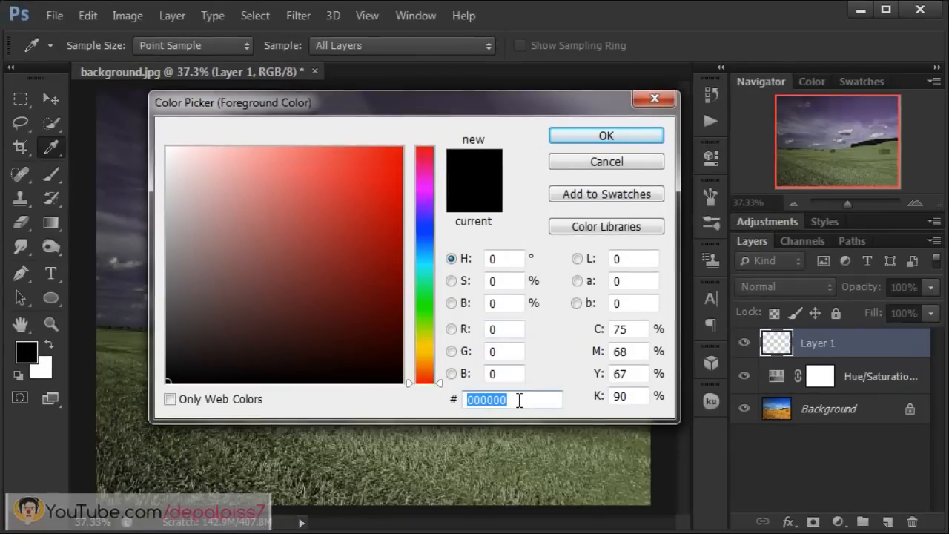
type("ff9231")
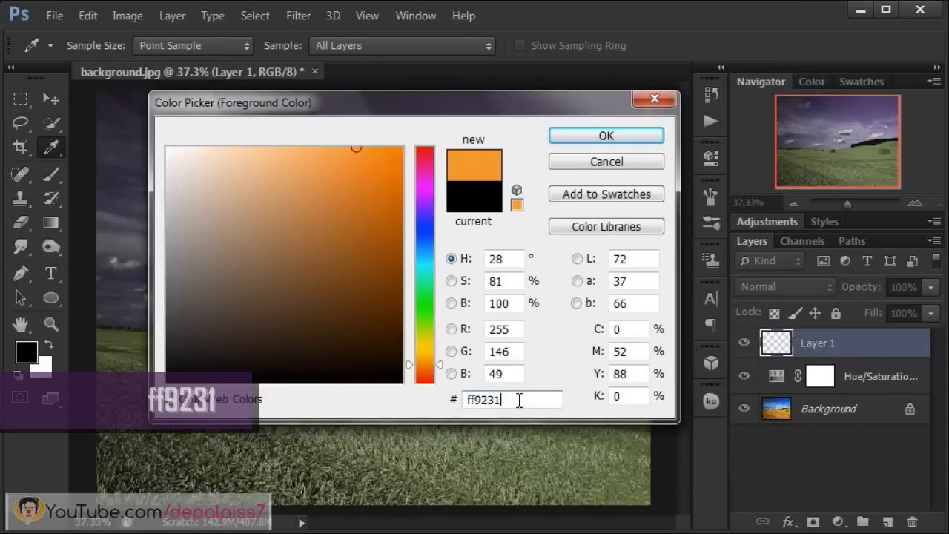
left_click(606, 136)
Paint orange with the Brush tool over the whole field and along the horizon on Layer 1.
key("b")
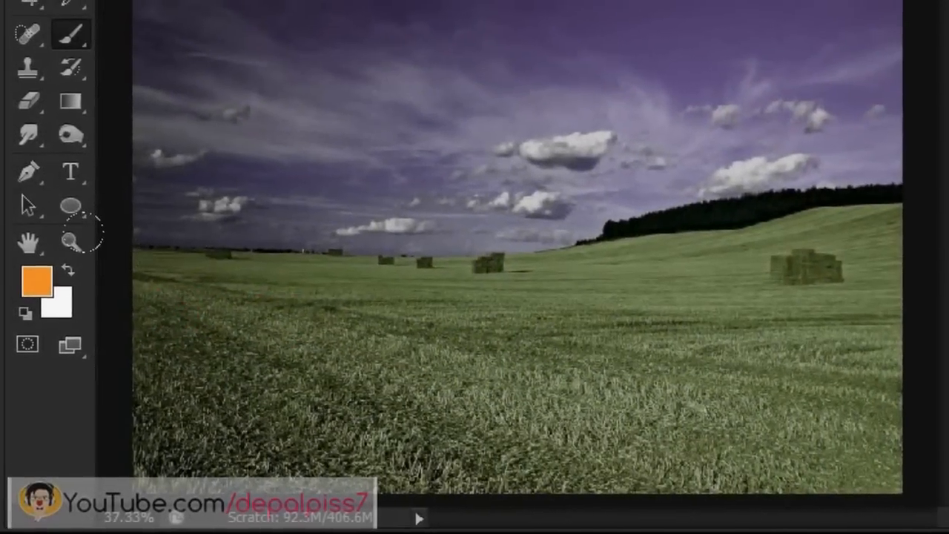
mouse_move(135, 241)
left_mouse_down()
mouse_move(580, 234)
mouse_move(186, 281)
mouse_move(839, 292)
mouse_move(117, 338)
left_mouse_up()
mouse_move(153, 413)
left_mouse_down()
mouse_move(783, 350)
mouse_move(492, 395)
mouse_move(641, 336)
mouse_move(176, 408)
left_mouse_up()
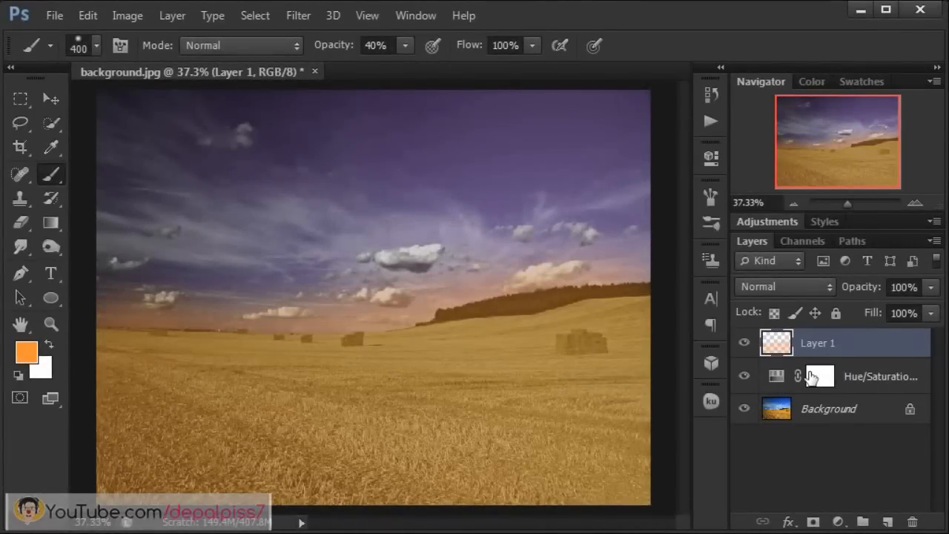
Set Layer 1's blend mode to Overlay and its opacity to 50%.
left_click(779, 291)
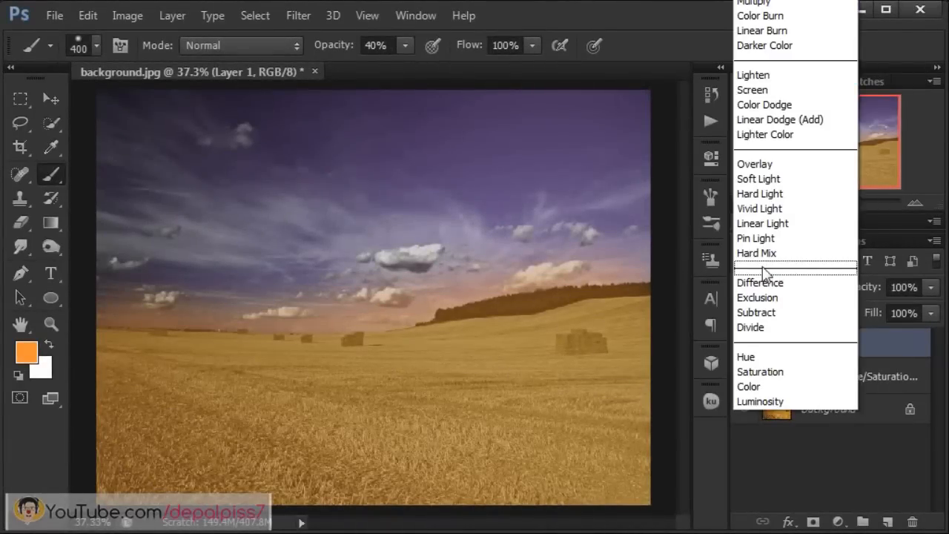
left_click(771, 164)
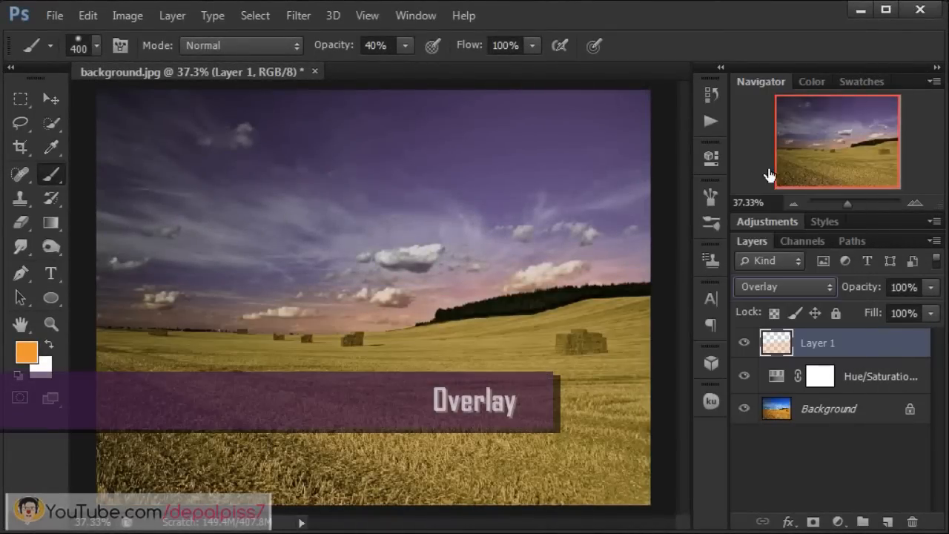
left_click(931, 287)
left_click_drag(934, 309, 901, 286)
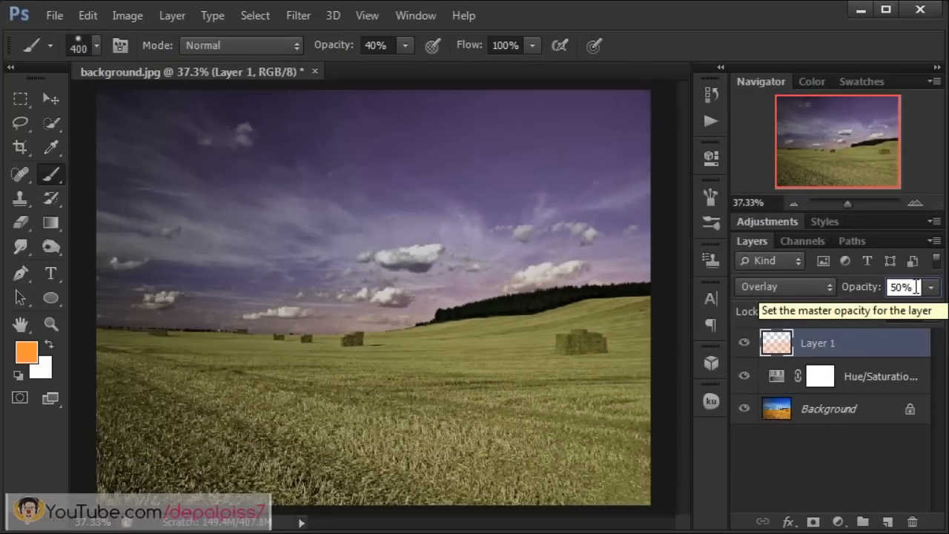
key("e")
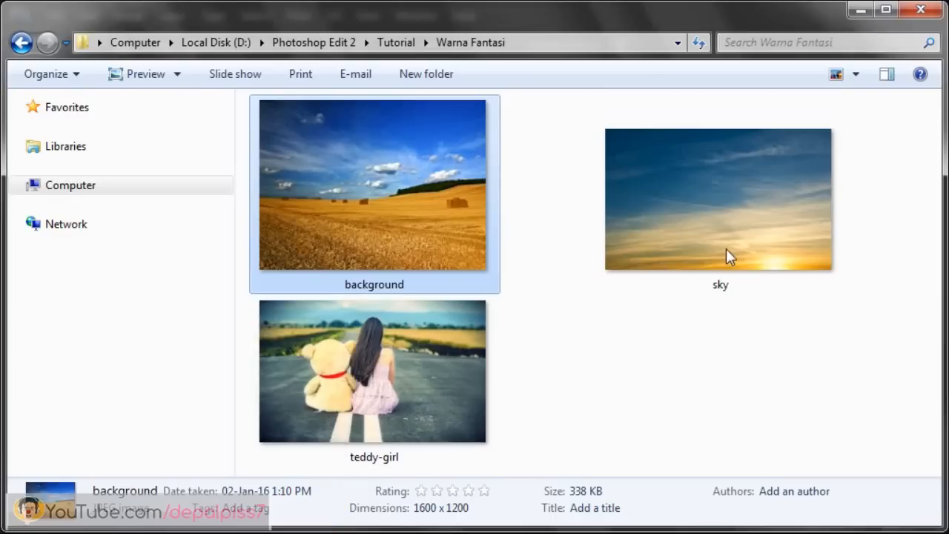
Open the sky image from the Warna Fantasi folder in Photoshop and move it into background.jpg, covering the original sky down to the horizon.
left_click(697, 205)
right_click(699, 204)
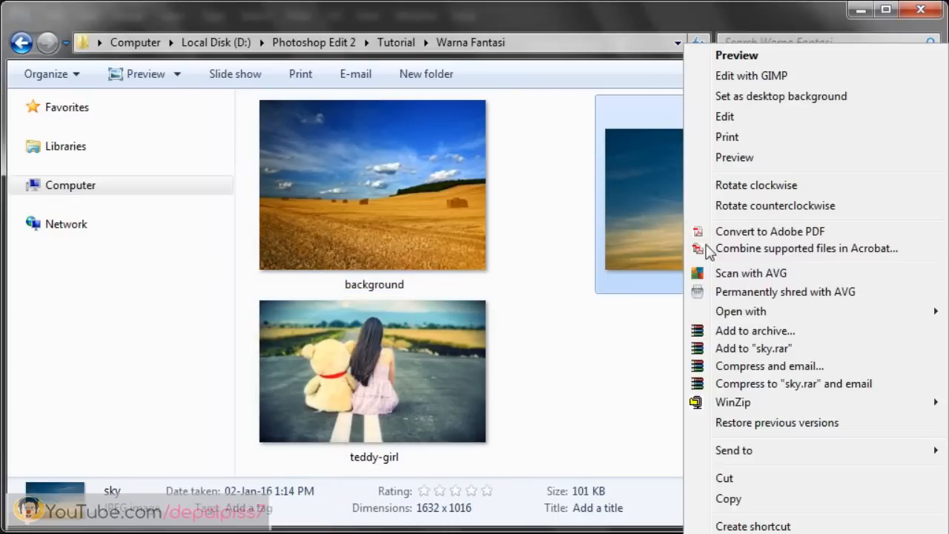
mouse_move(742, 311)
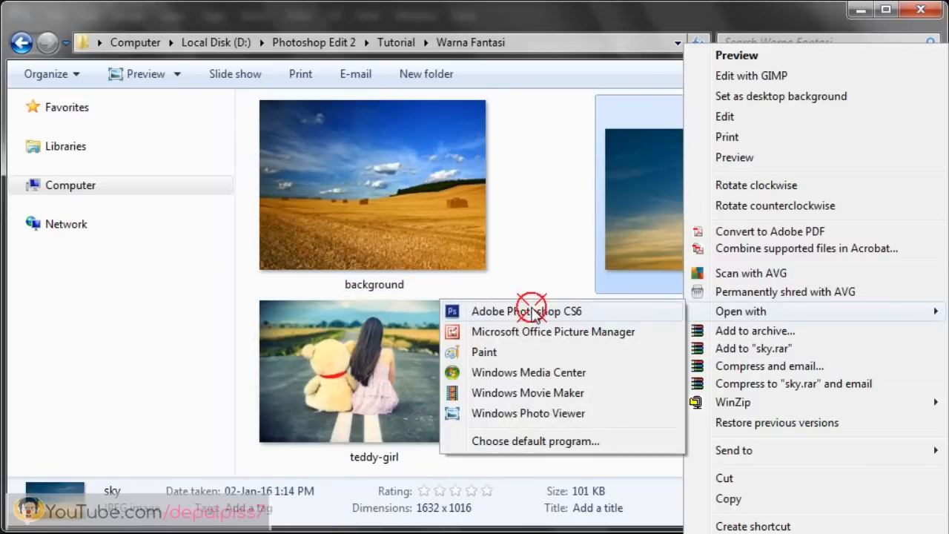
left_click(528, 312)
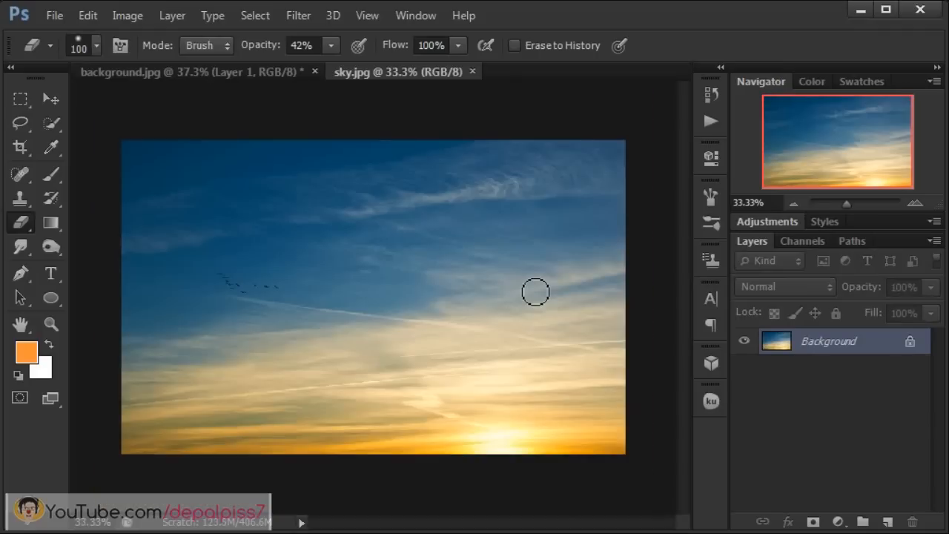
left_click(51, 104)
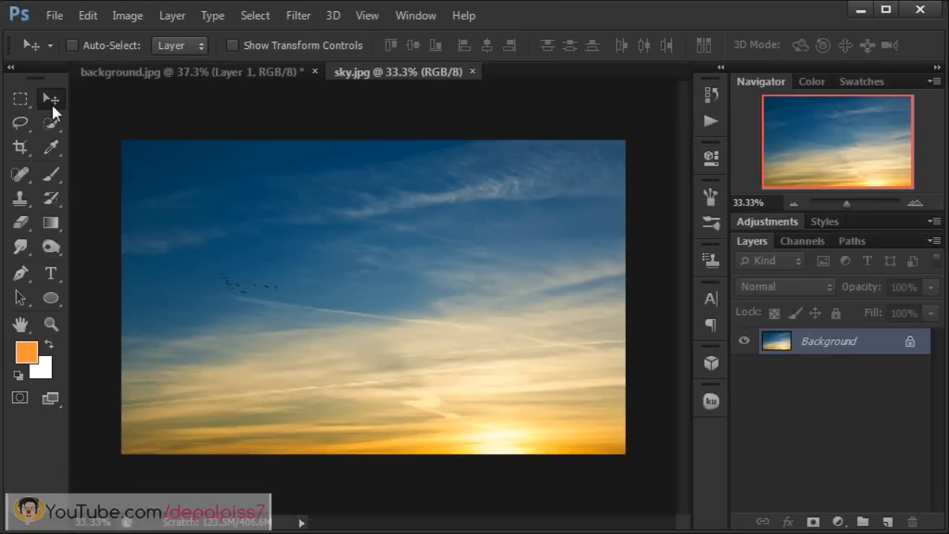
left_click_drag(229, 258, 282, 194)
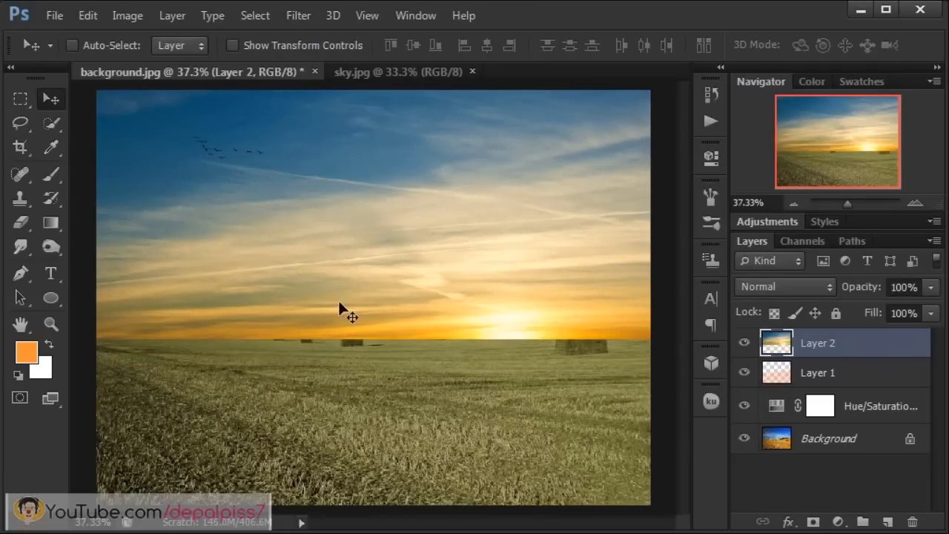
Lower Layer 2's opacity to 55% and toggle its visibility to check the hill and horizon beneath the sky.
left_click(932, 288)
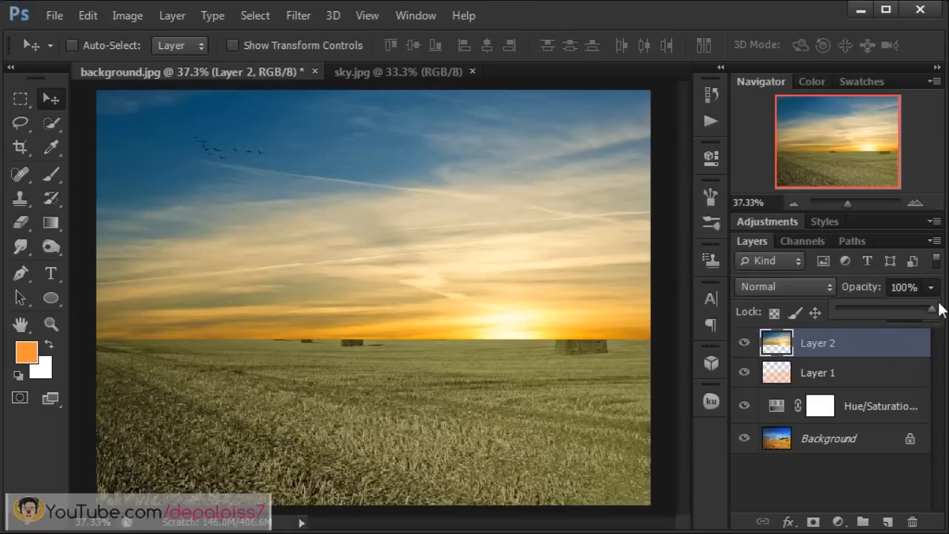
left_click(897, 287)
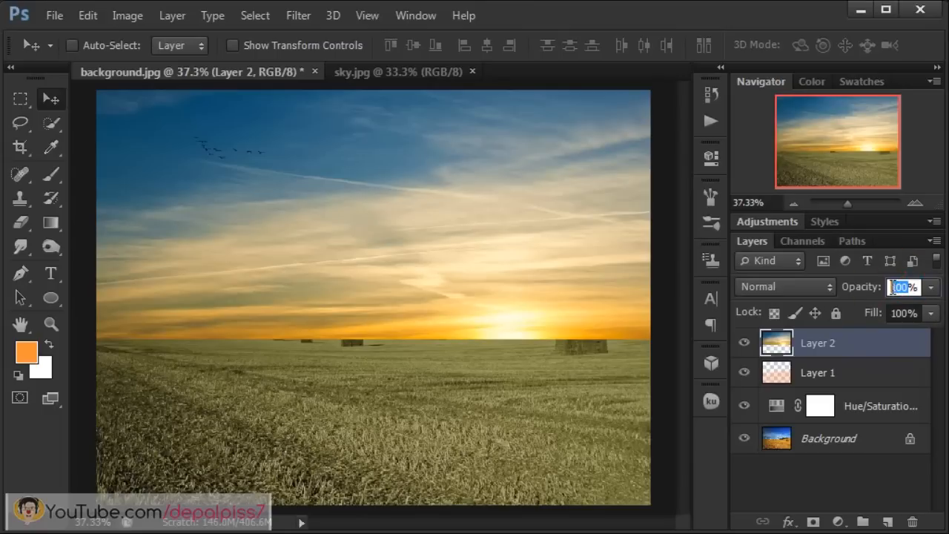
type("65")
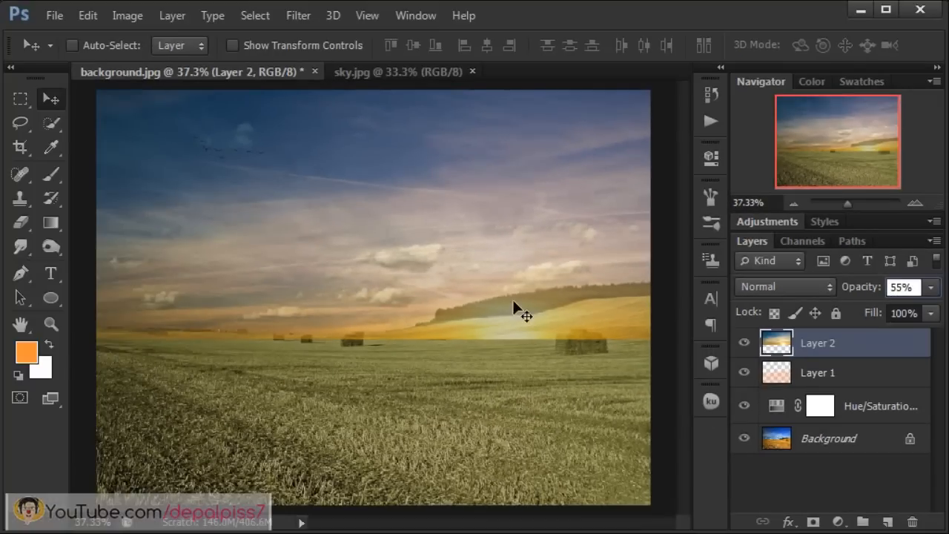
left_click(744, 343)
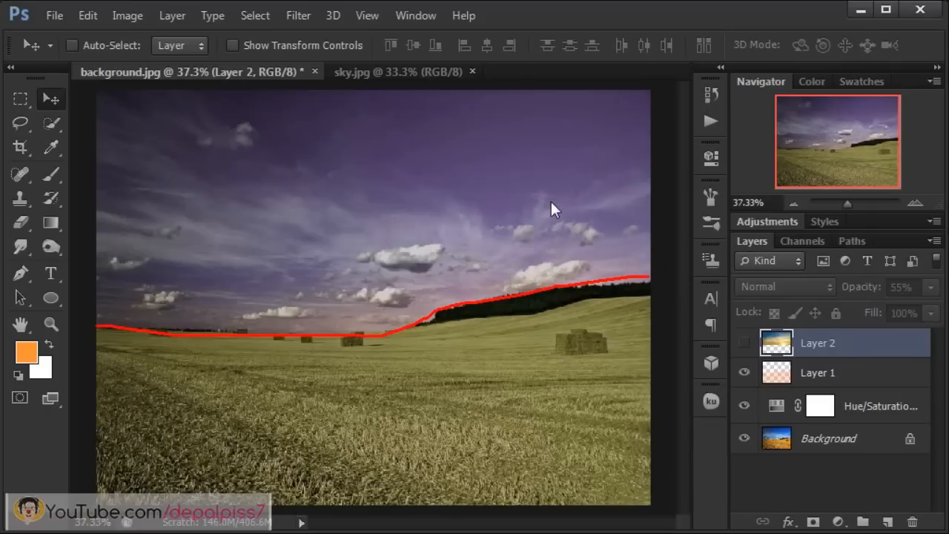
left_click(745, 343)
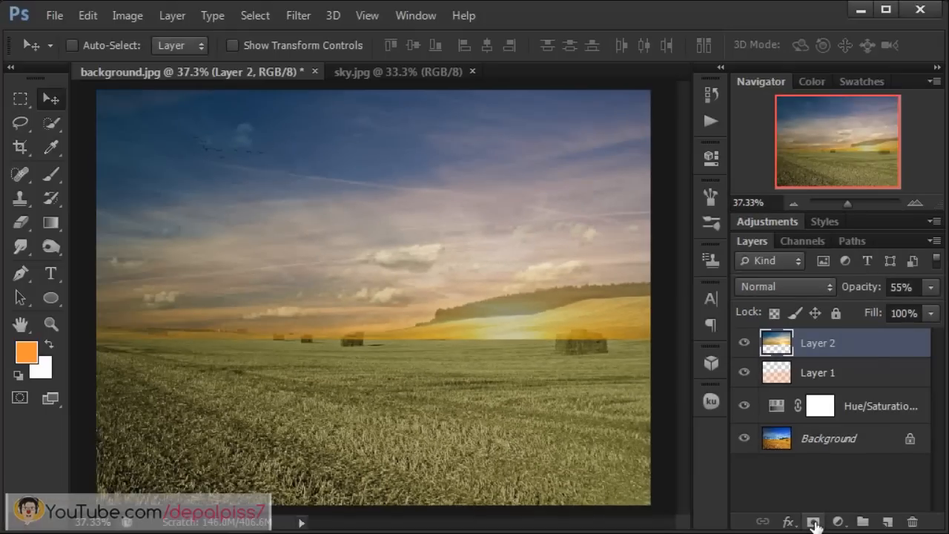
Add a layer mask to Layer 2 and choose the Eraser tool for editing it.
left_click(679, 515)
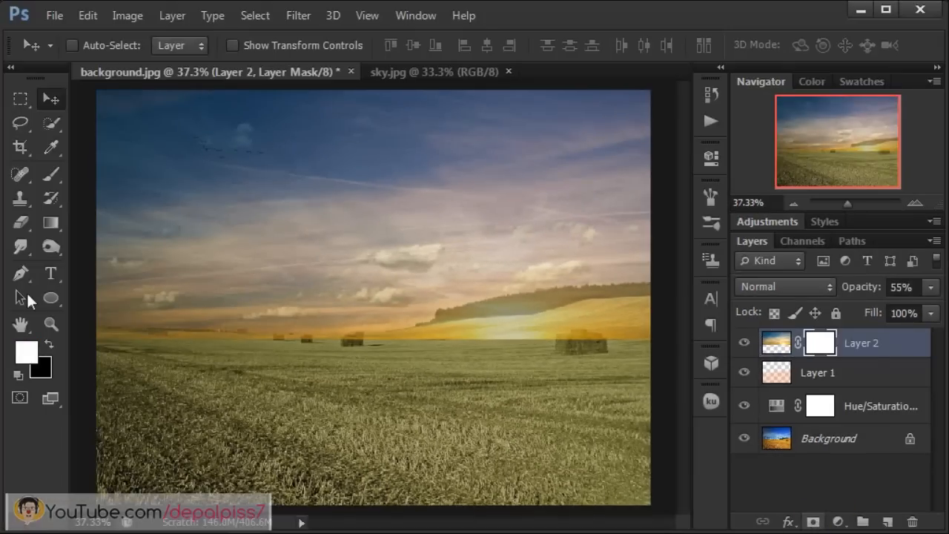
left_click(11, 201)
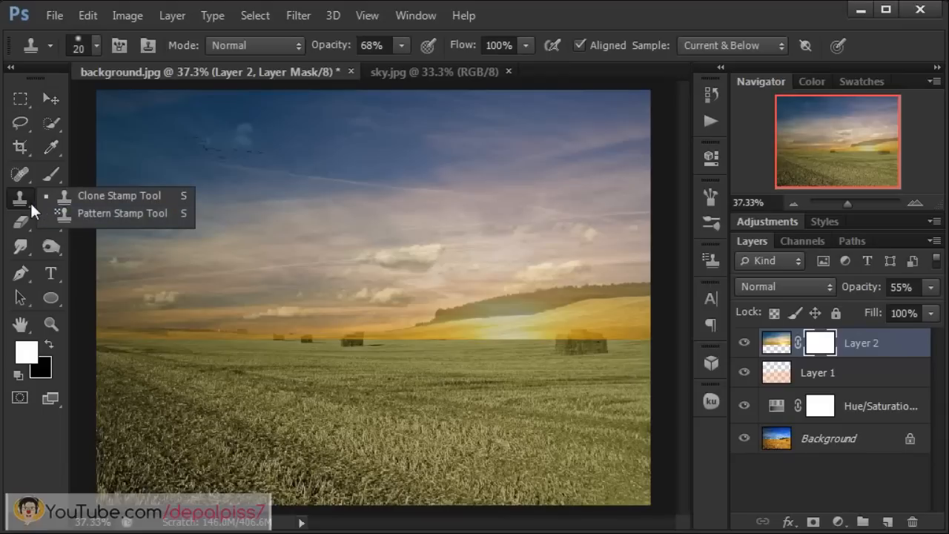
left_click(21, 223)
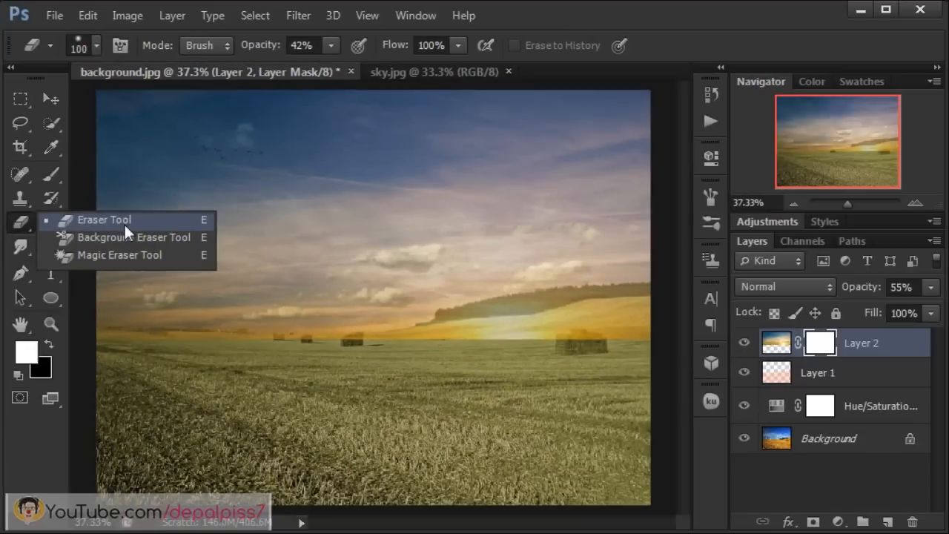
left_click(245, 250)
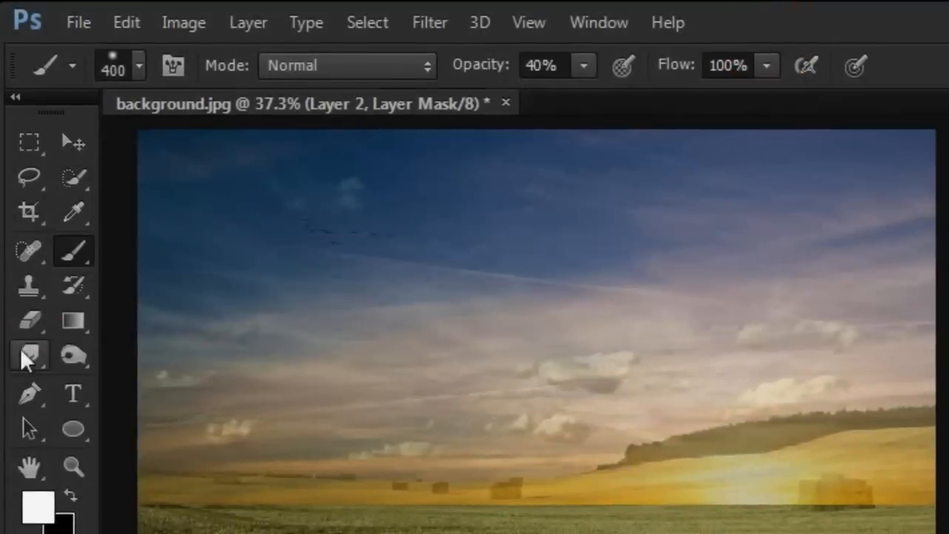
Erase on Layer 2's mask along the horizon, uncovering the field, hay bales and tree-lined hill with a 100-pixel eraser at 42% opacity.
left_click(20, 223)
key("ctrl+plus")
mouse_move(248, 481)
left_mouse_down()
mouse_move(429, 390)
mouse_move(484, 393)
left_mouse_up()
left_click_drag(219, 412, 437, 429)
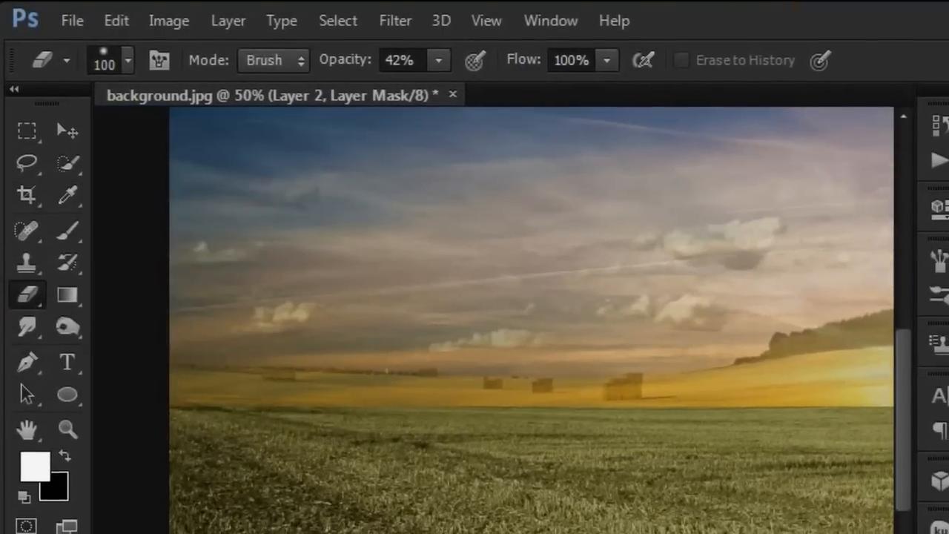
mouse_move(394, 385)
left_mouse_down()
mouse_move(518, 384)
mouse_move(222, 371)
mouse_move(515, 393)
mouse_move(367, 397)
left_mouse_up()
left_click_drag(369, 399, 365, 397)
key("ctrl+0")
mouse_move(490, 402)
left_mouse_down()
mouse_move(707, 395)
mouse_move(690, 365)
left_mouse_up()
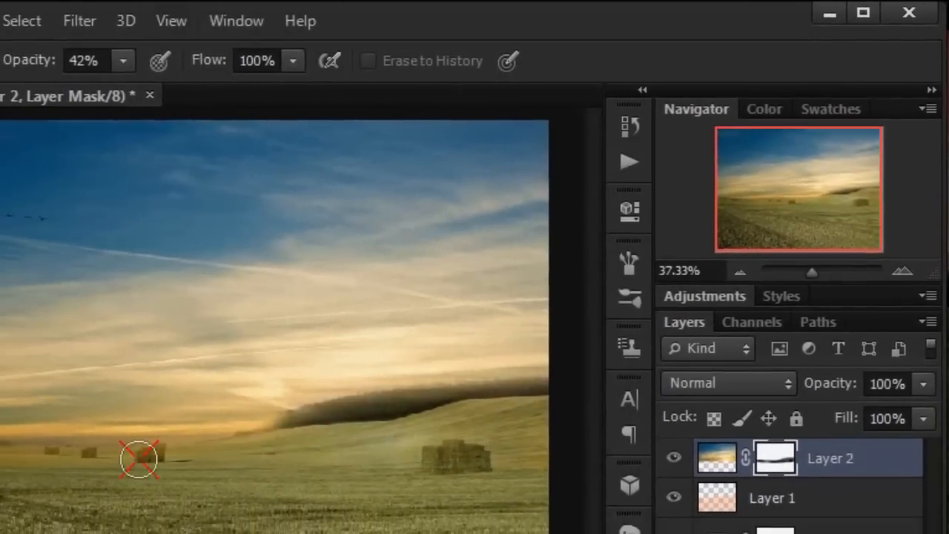
Refine Layer 2's mask along the tree line, unlink the mask and shift the sky slightly lower behind the hill.
key("ctrl+plus")
key("ctrl+plus")
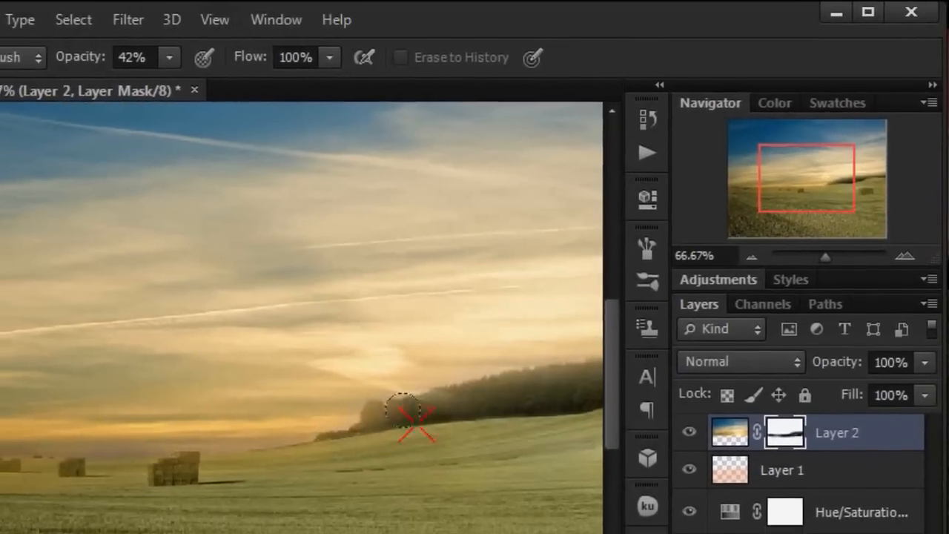
key("ctrl+minus")
key("ctrl+minus")
left_click(291, 18)
left_click(325, 210)
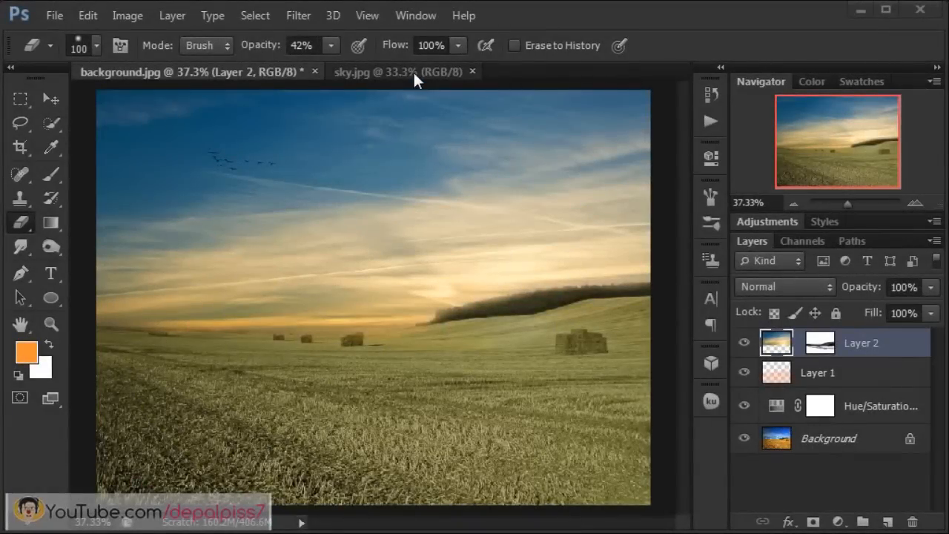
Close sky.jpg and set Layer 2's opacity to 100% in background.jpg.
left_click(415, 71)
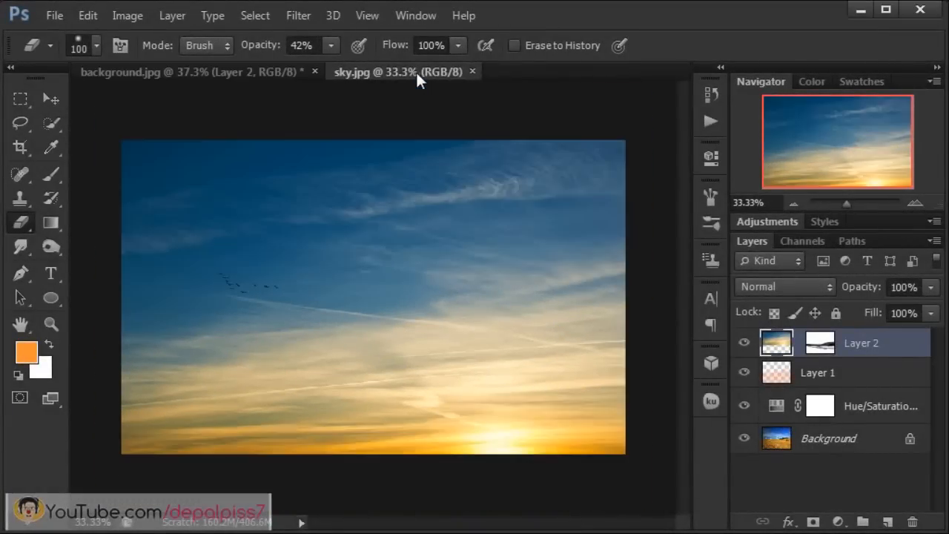
left_click(473, 71)
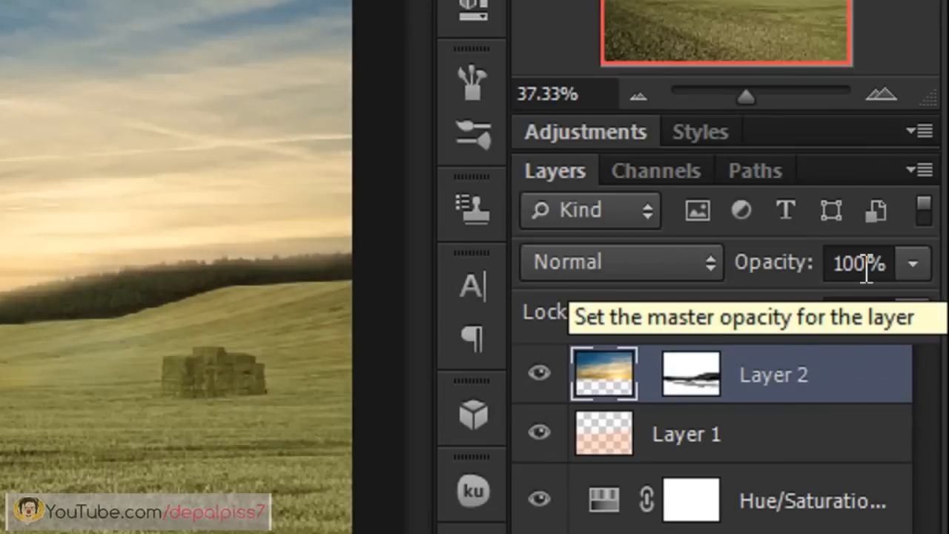
left_click(906, 287)
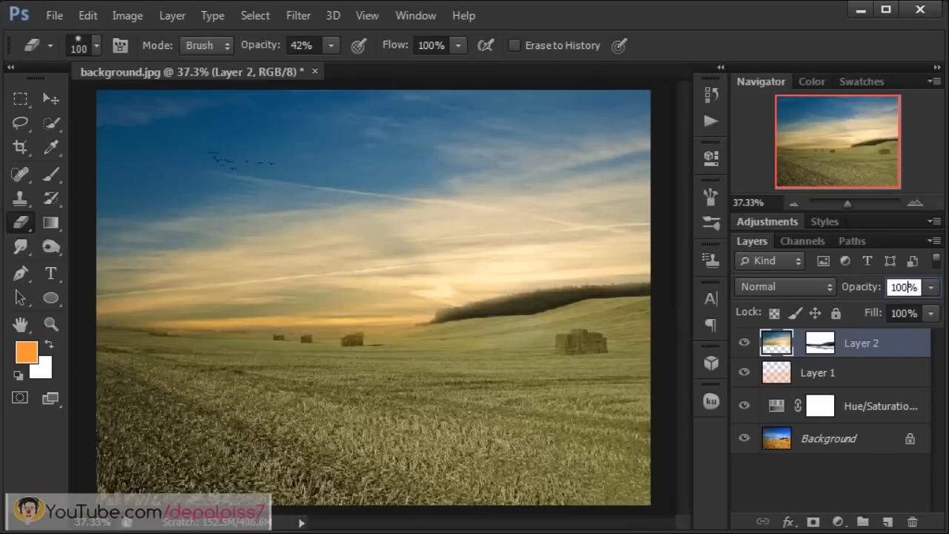
key("Return")
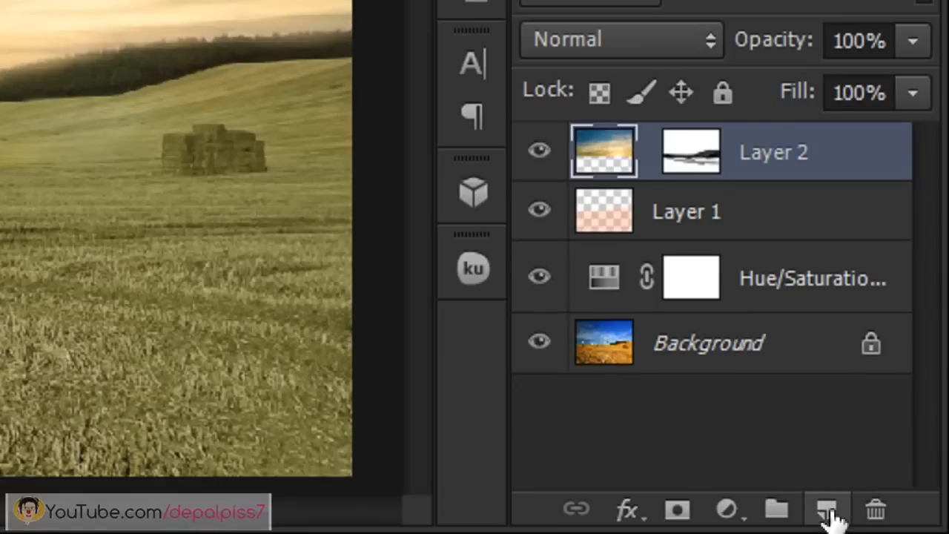
Add a new layer above Layer 2 and choose the Brush tool with the orange foreground color.
left_click(826, 510)
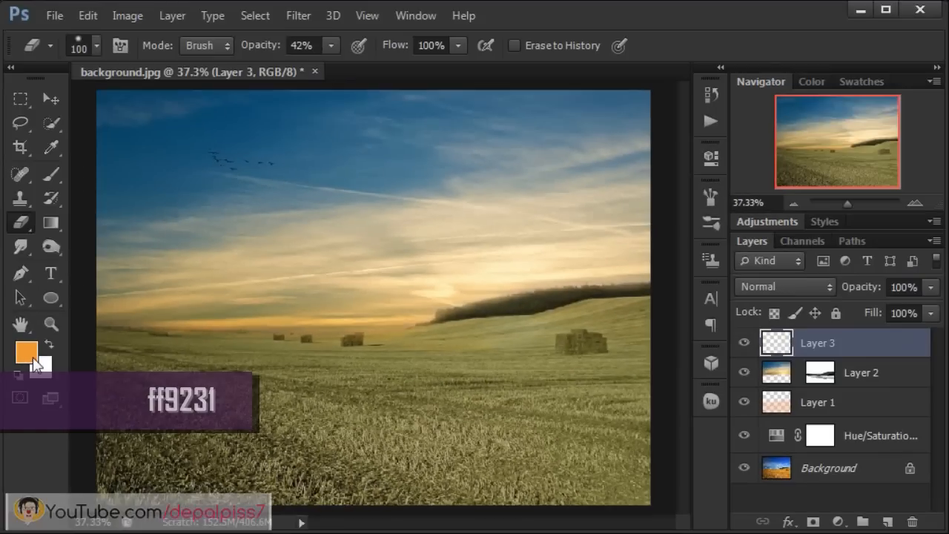
left_click(58, 176)
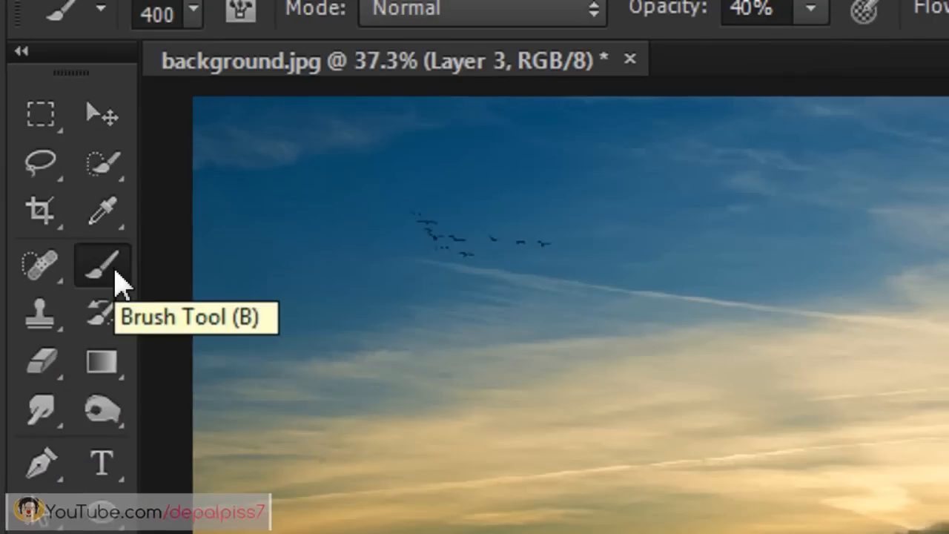
left_click(104, 267)
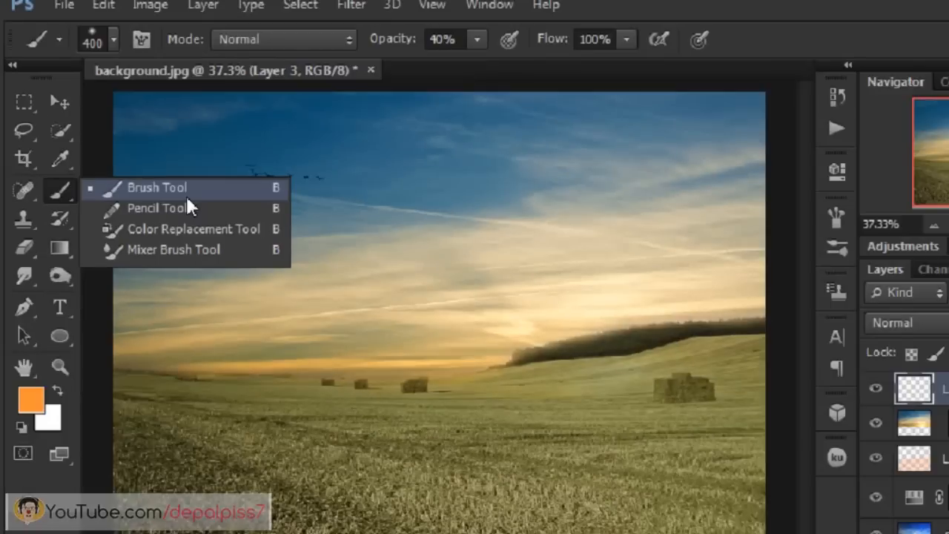
left_click(320, 276)
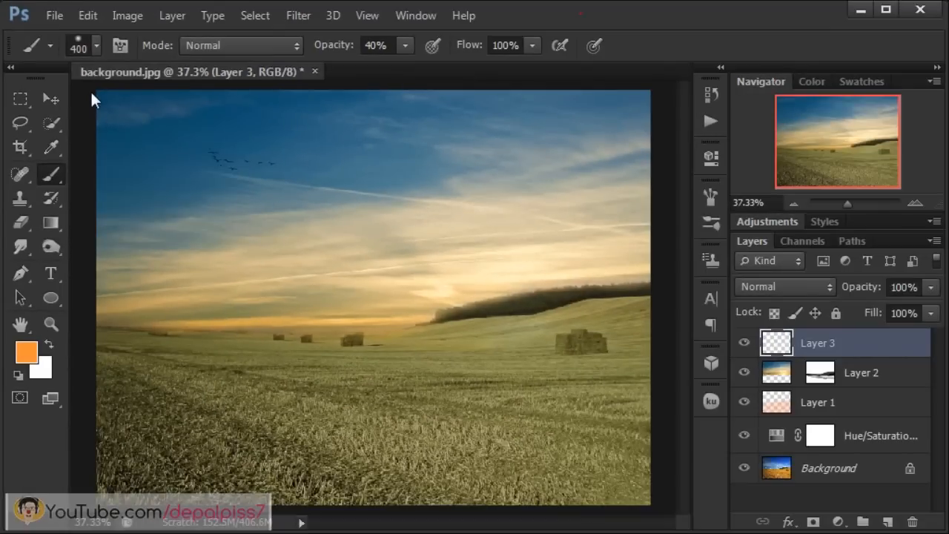
Paint orange over the whole sky down to the horizon on Layer 3 and set its blend mode to Lighten.
left_click_drag(92, 95, 100, 329)
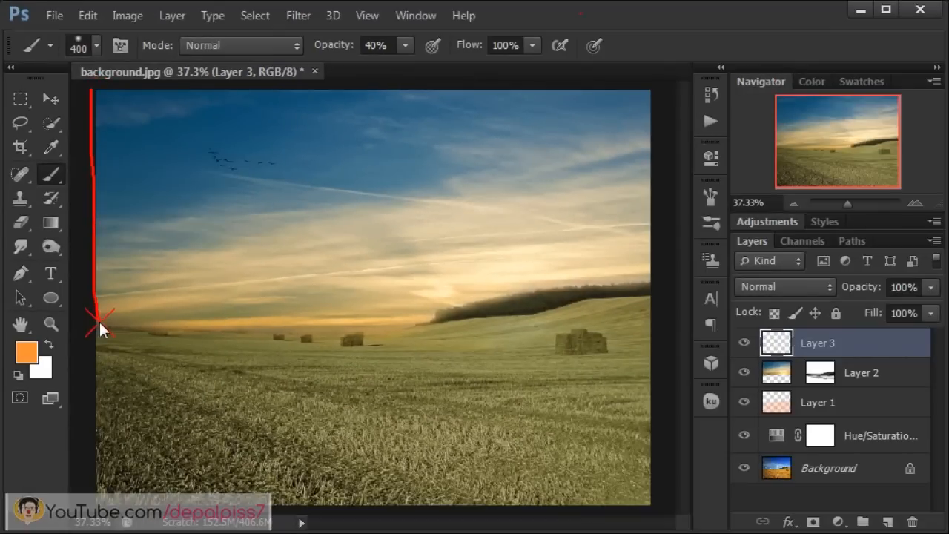
left_click_drag(272, 339, 433, 324)
mouse_move(664, 292)
left_mouse_down()
mouse_move(653, 89)
mouse_move(576, 58)
mouse_move(88, 93)
left_mouse_up()
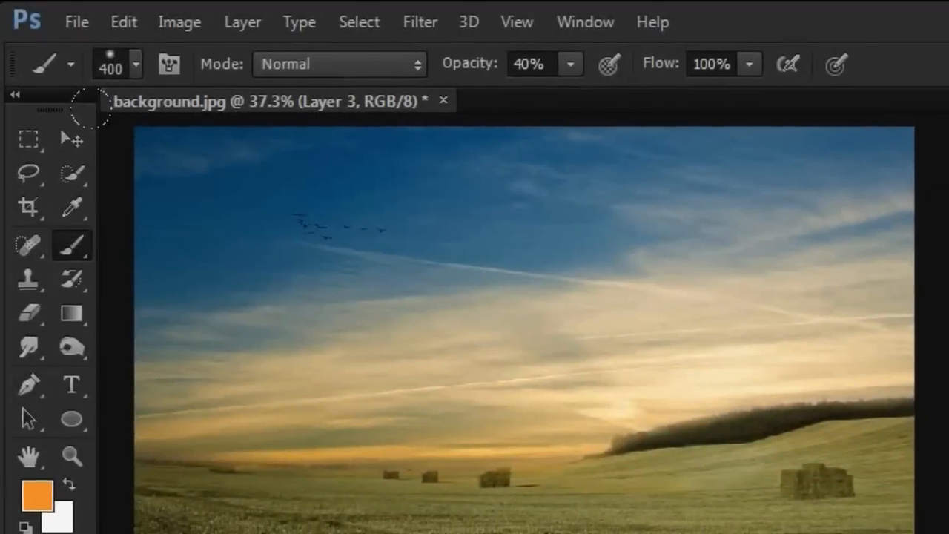
mouse_move(147, 170)
left_mouse_down()
mouse_move(856, 156)
mouse_move(199, 219)
mouse_move(651, 309)
left_mouse_up()
mouse_move(506, 215)
left_mouse_down()
mouse_move(70, 212)
mouse_move(82, 253)
mouse_move(254, 289)
mouse_move(236, 268)
mouse_move(530, 251)
mouse_move(666, 153)
mouse_move(398, 248)
mouse_move(131, 207)
left_mouse_up()
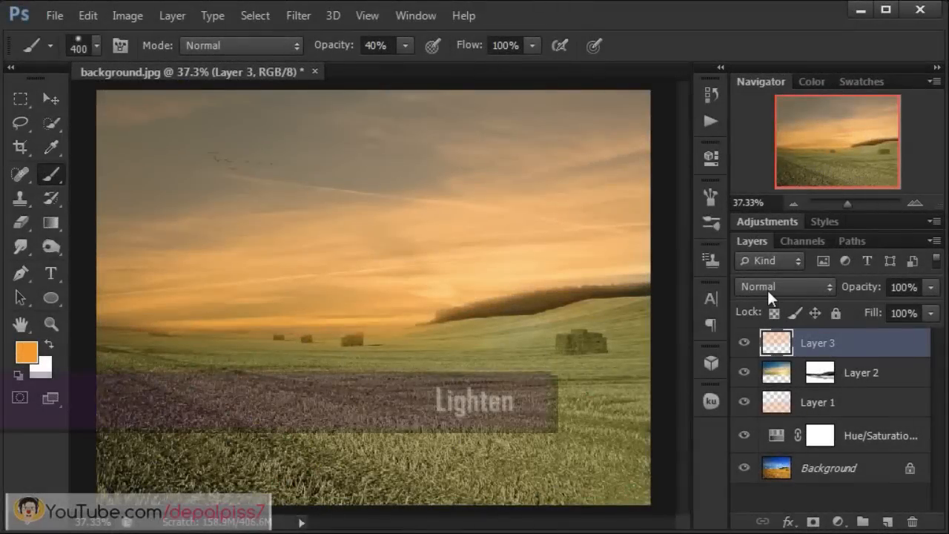
left_click(767, 290)
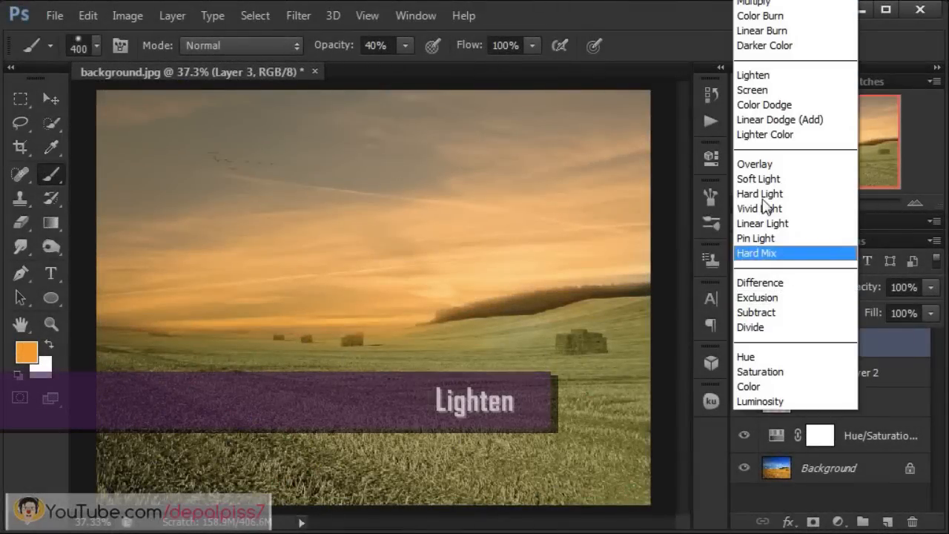
left_click(764, 76)
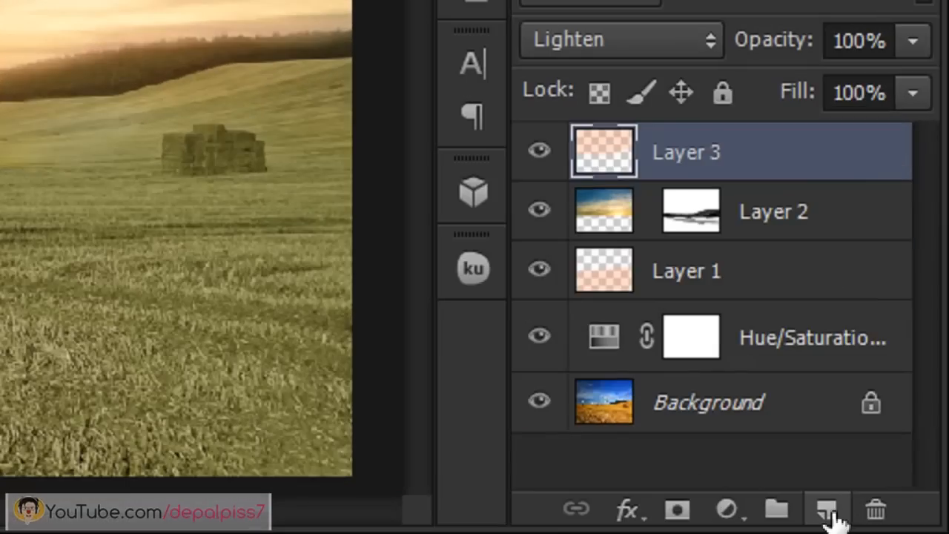
Add a new layer above Layer 3, set the foreground color to green #52db00 and choose the Brush tool.
left_click(888, 522)
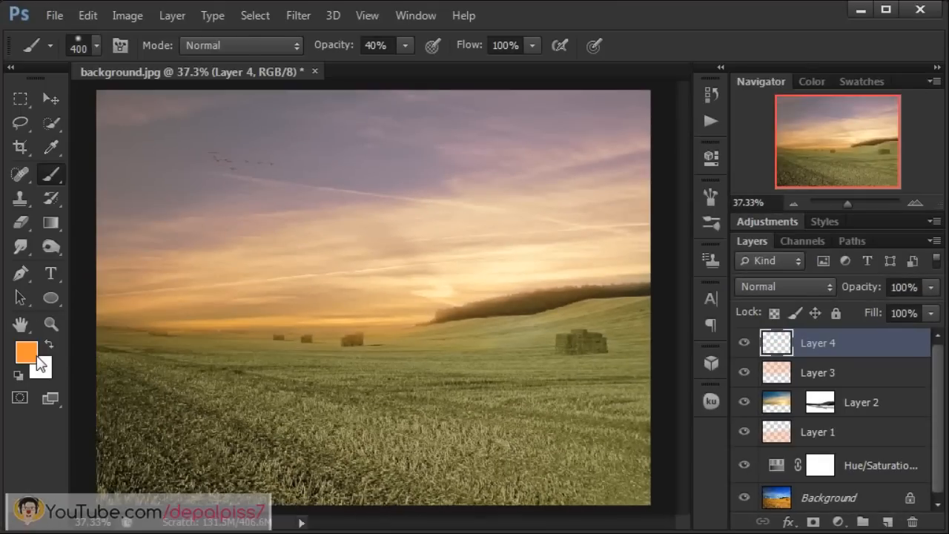
left_click(37, 357)
left_click(513, 398)
double_click(514, 400)
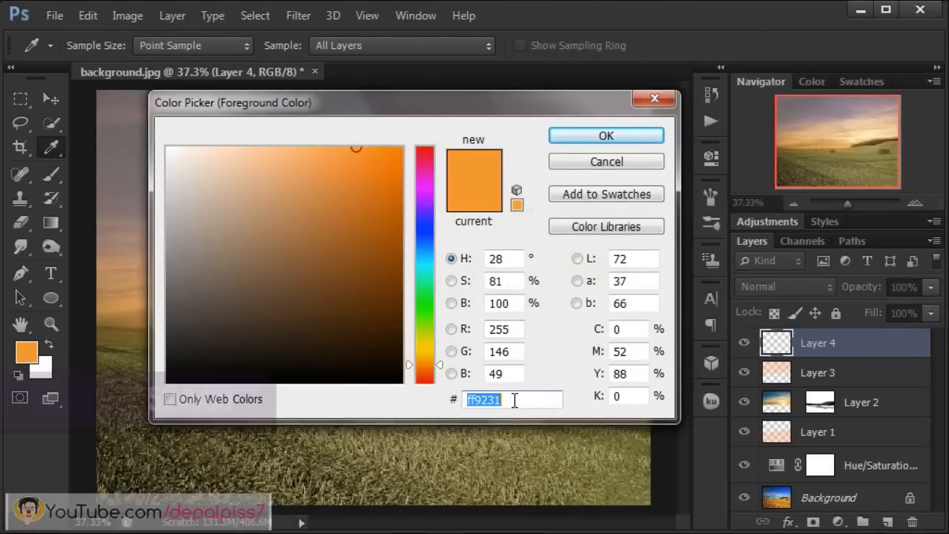
type("52db00")
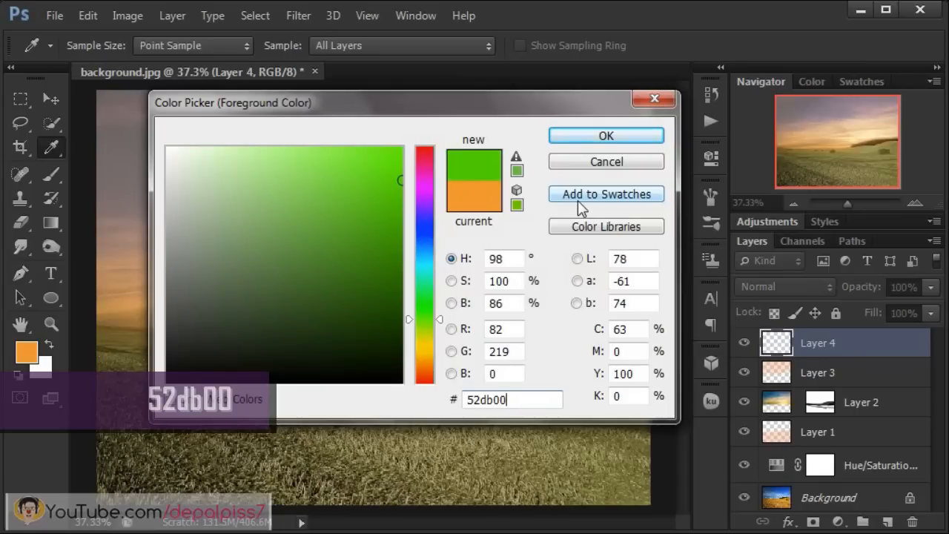
left_click(607, 137)
key("b")
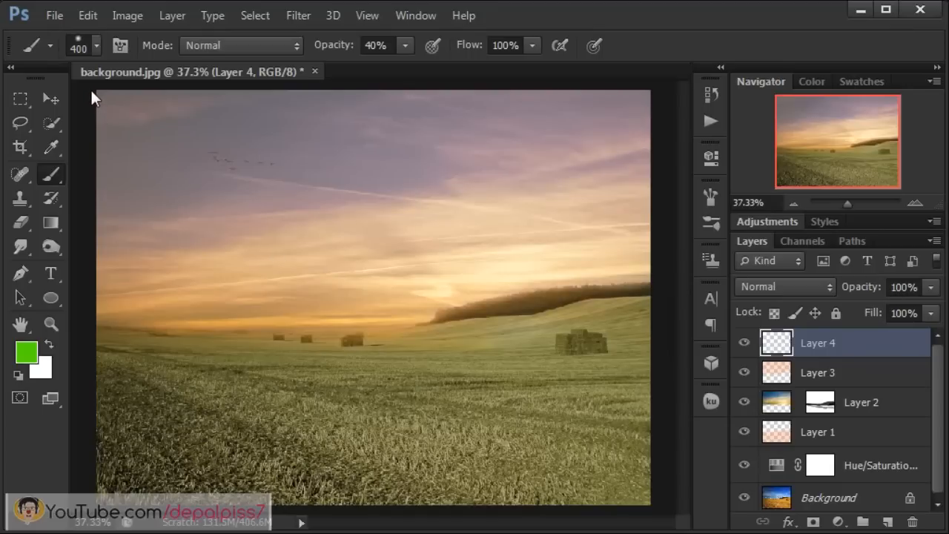
Paint green over the upper part of the sky on Layer 4 and set its blend mode to Overlay.
mouse_move(91, 270)
left_mouse_down()
mouse_move(130, 251)
mouse_move(358, 203)
left_mouse_up()
left_click_drag(473, 183, 578, 182)
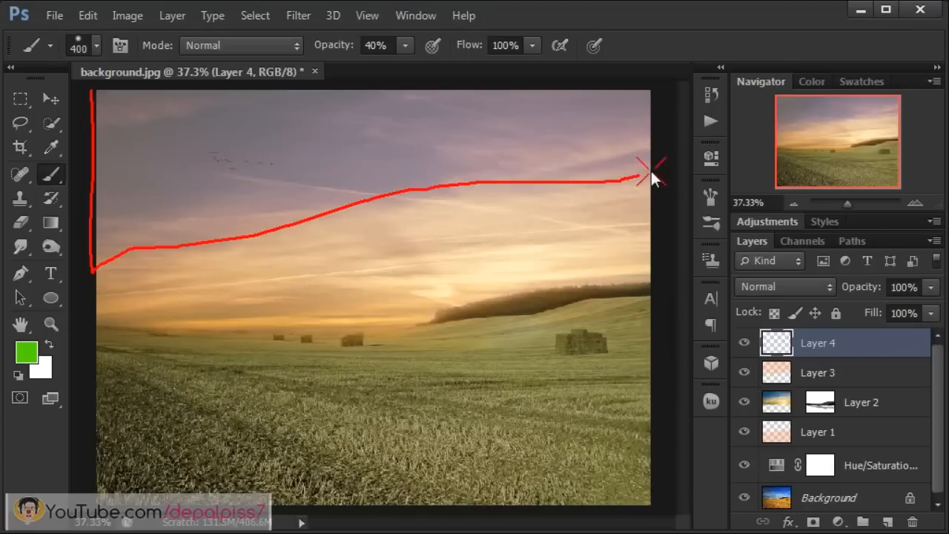
left_click_drag(596, 91, 168, 101)
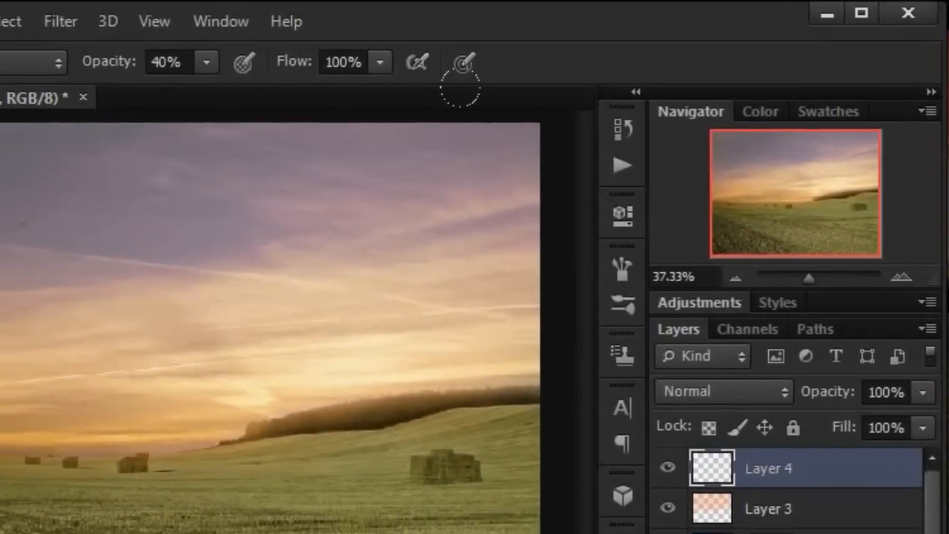
mouse_move(460, 87)
left_mouse_down()
mouse_move(149, 140)
mouse_move(0, 122)
mouse_move(0, 213)
left_mouse_up()
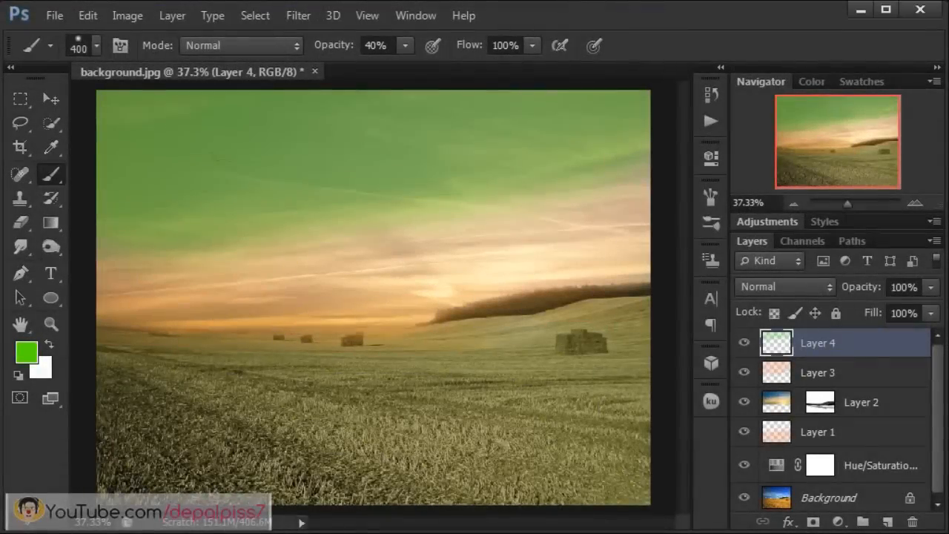
left_click(771, 285)
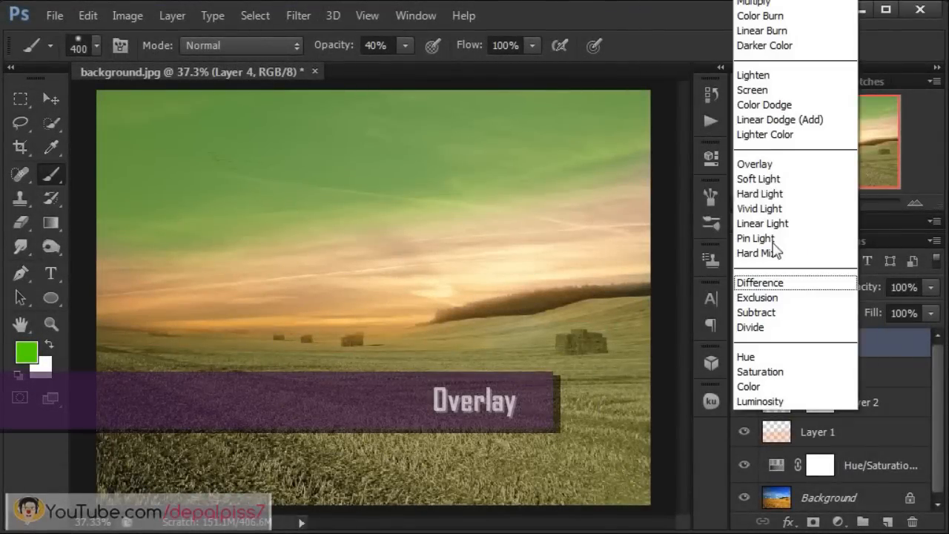
left_click(756, 164)
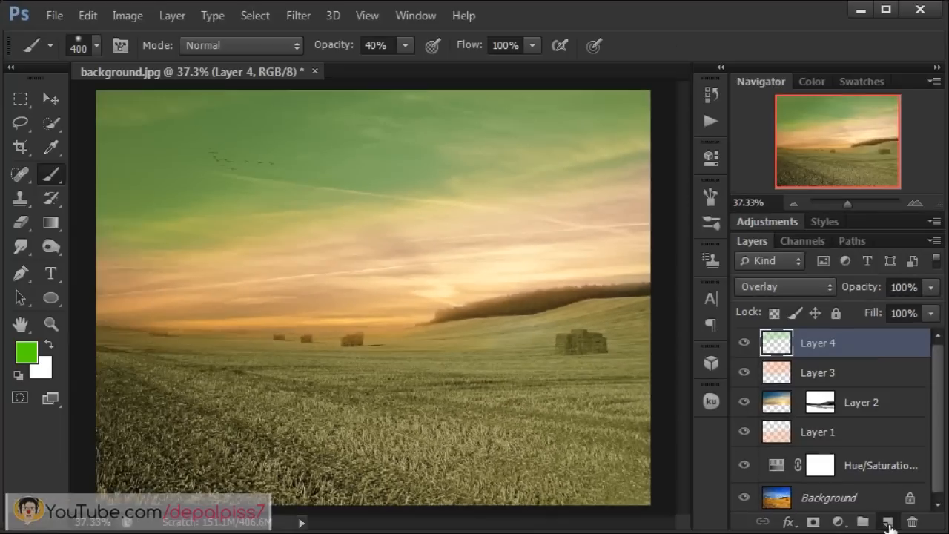
Add a new layer above Layer 4 and set the foreground color to red #db0000.
left_click(827, 510)
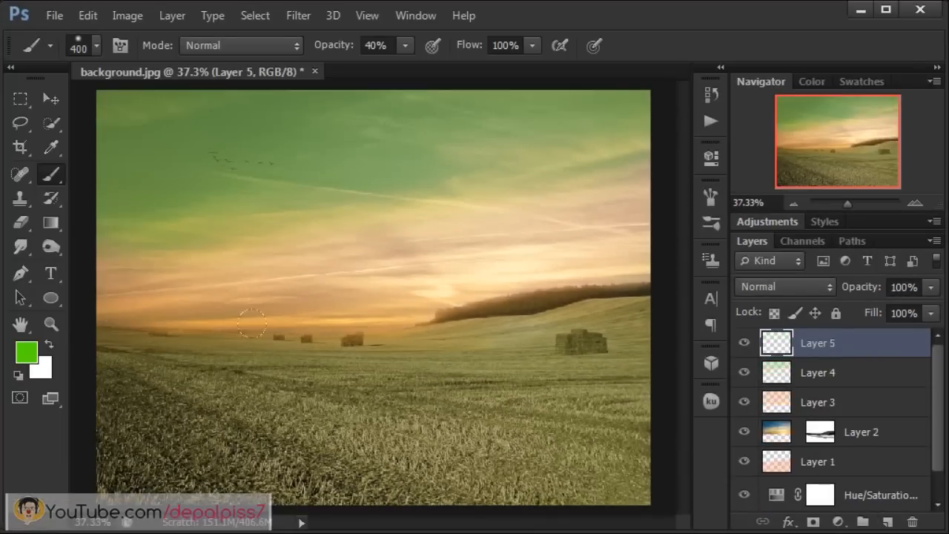
left_click(26, 355)
left_click(524, 401)
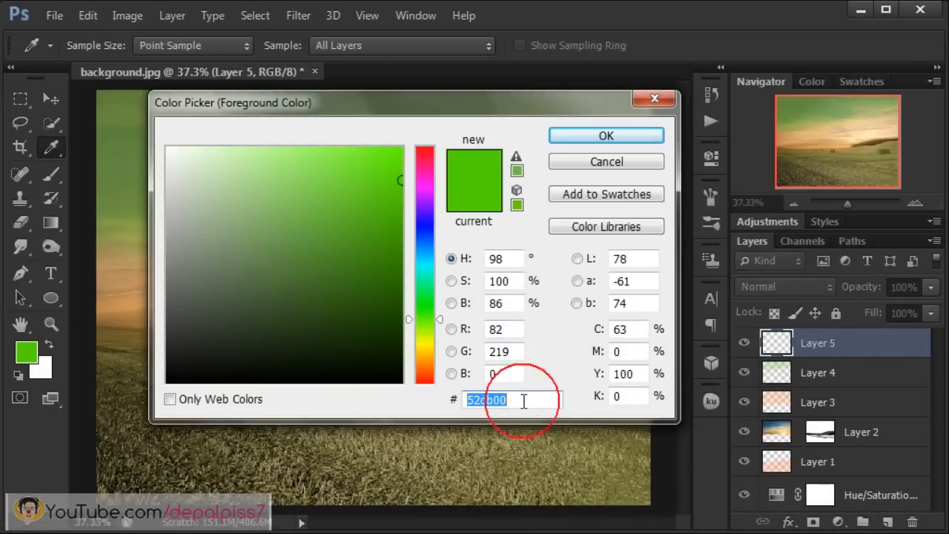
type("db0000")
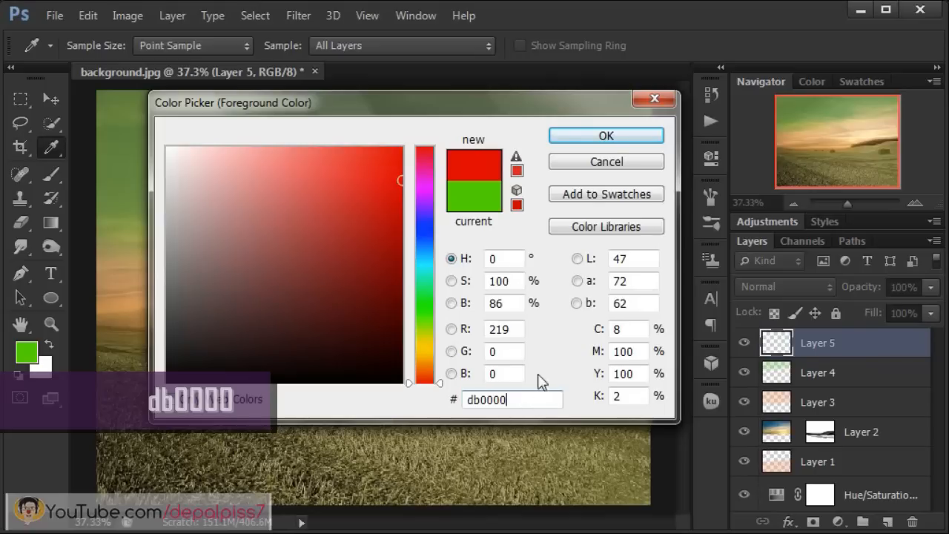
left_click(606, 136)
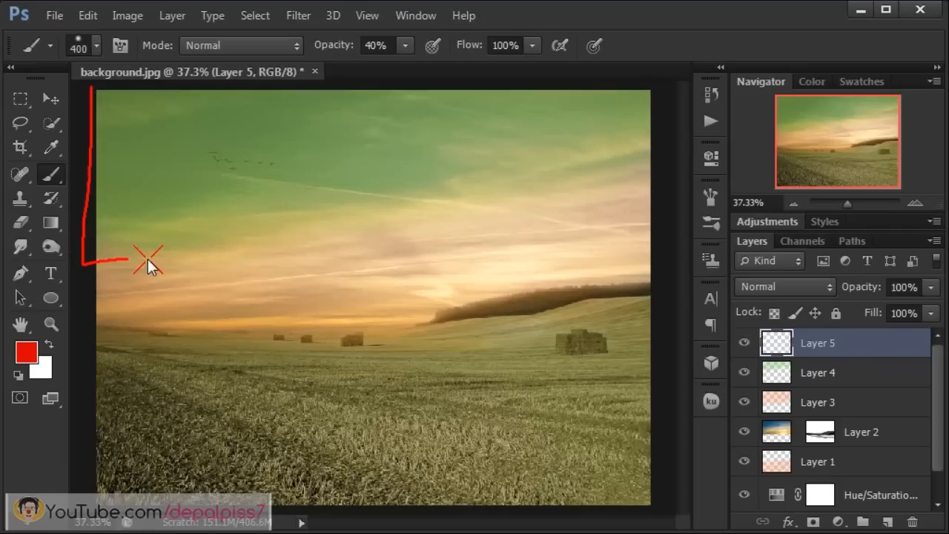
Paint red over the upper part of the sky on Layer 5 and set its blend mode to Soft Light.
left_click_drag(343, 225, 477, 200)
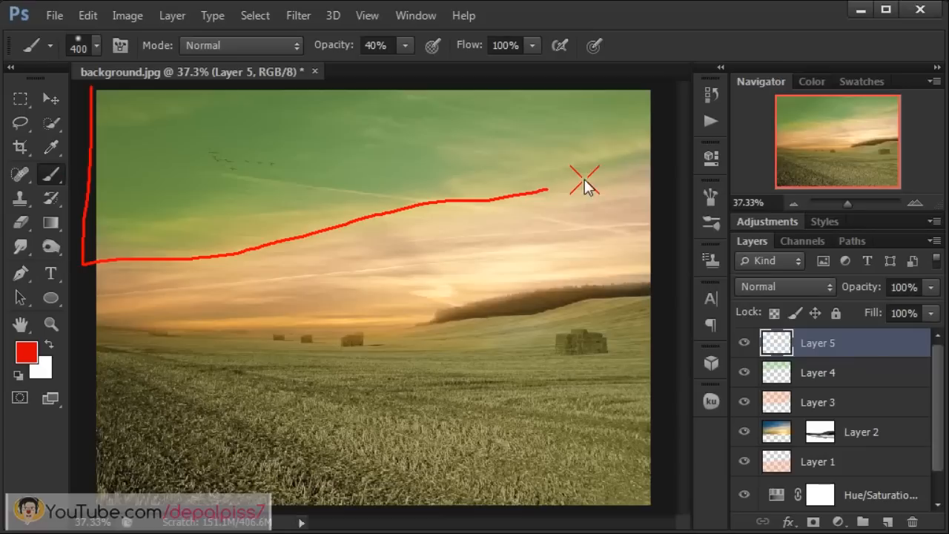
left_click_drag(436, 79, 106, 88)
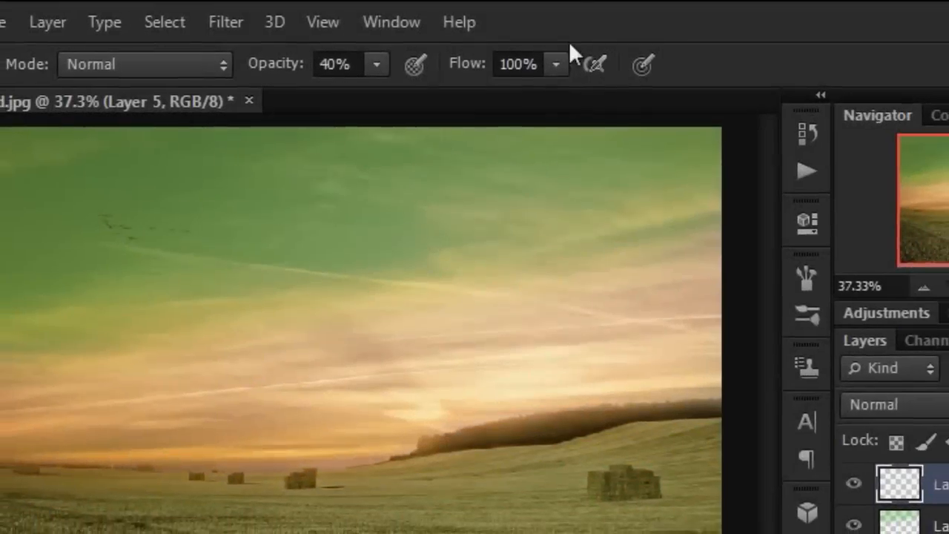
mouse_move(312, 148)
left_mouse_down()
mouse_move(685, 138)
mouse_move(0, 271)
left_mouse_up()
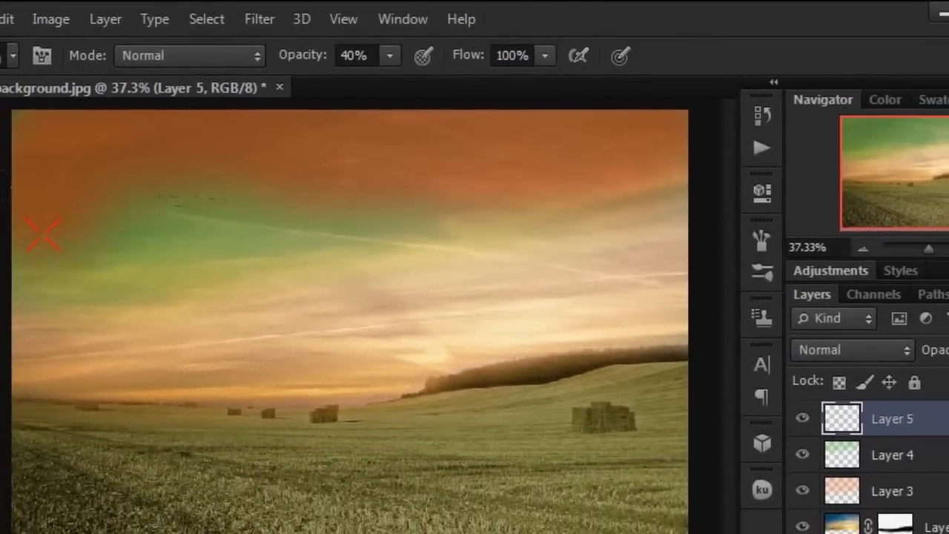
mouse_move(43, 234)
left_mouse_down()
mouse_move(497, 120)
mouse_move(28, 239)
mouse_move(61, 194)
mouse_move(366, 181)
left_mouse_up()
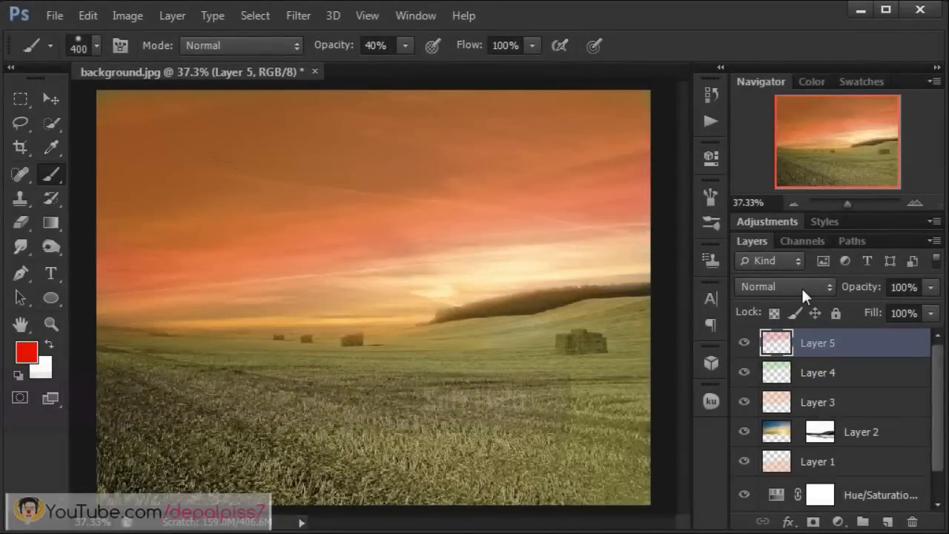
left_click(801, 286)
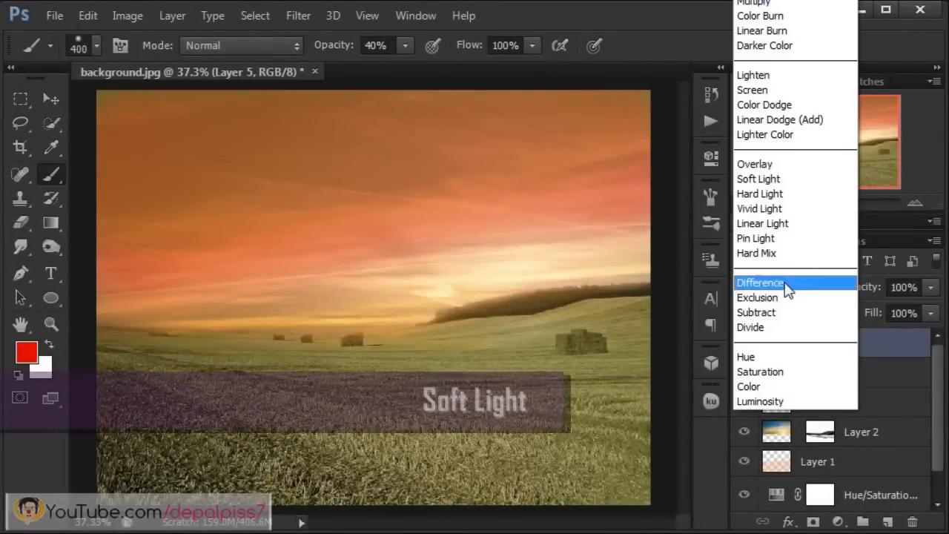
left_click(785, 180)
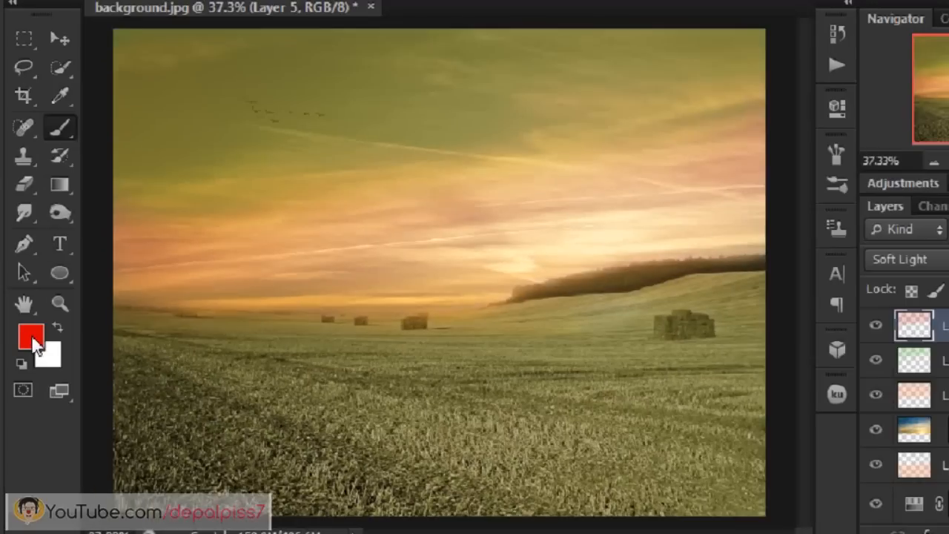
Set the foreground color to white #ffffff.
left_click(55, 269)
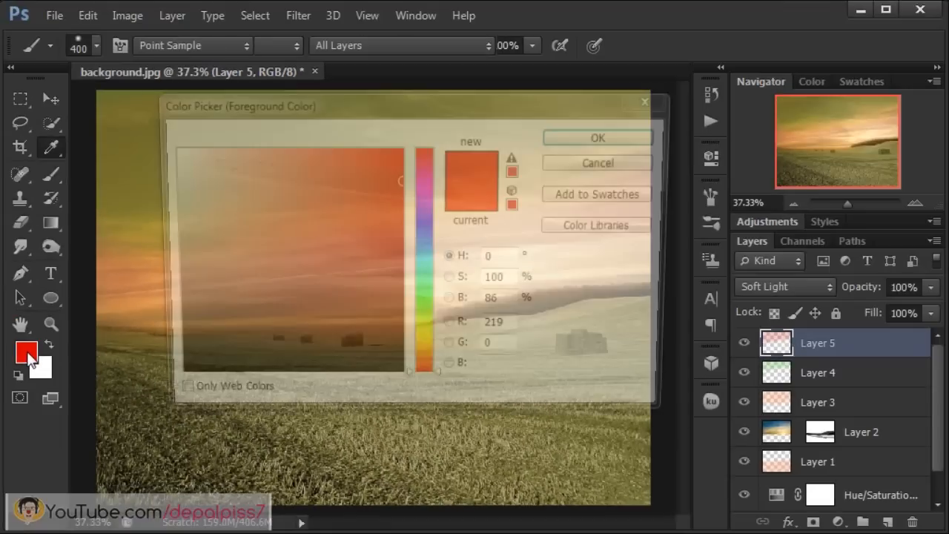
left_click_drag(174, 160, 159, 127)
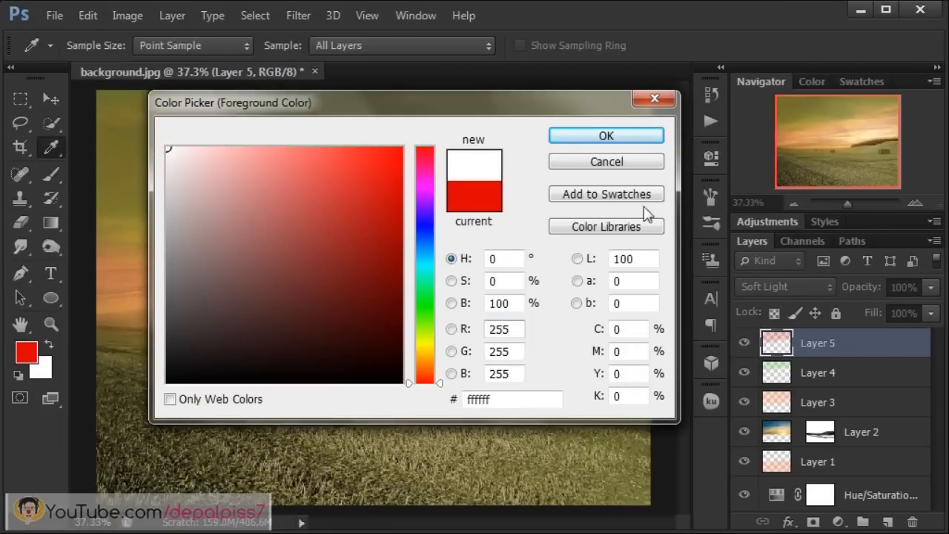
left_click(649, 140)
key("b")
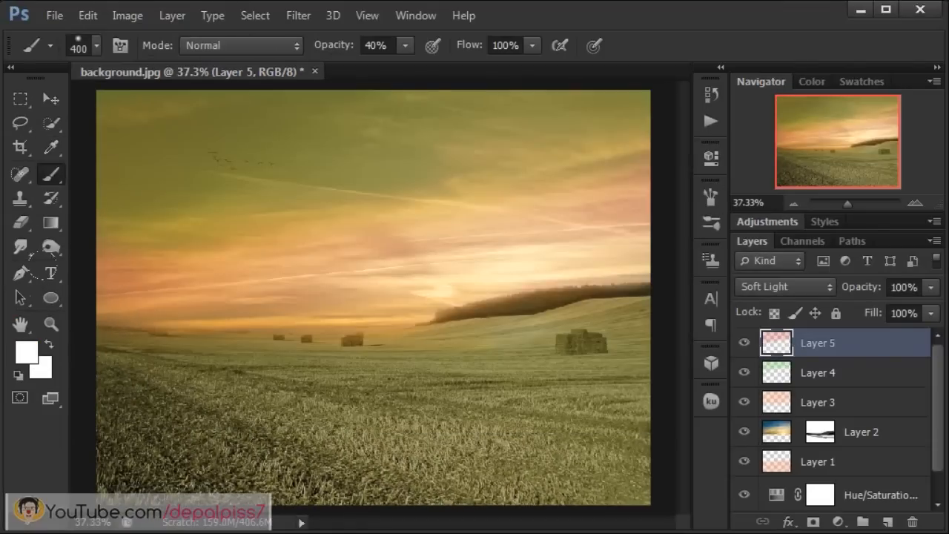
Add a new layer above Layer 5 and draw a large white circle with the Ellipse tool over the sky, reaching just below the horizon.
left_click(56, 297)
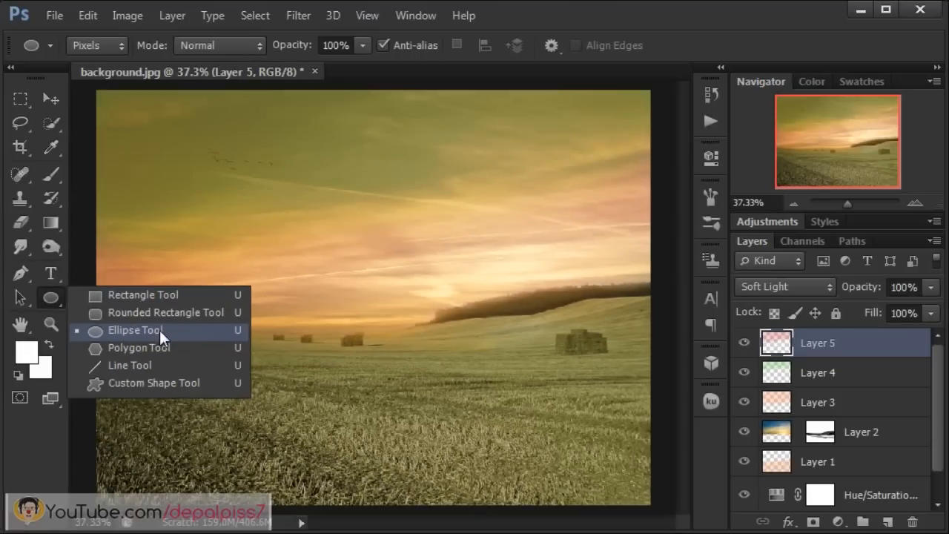
left_click(159, 330)
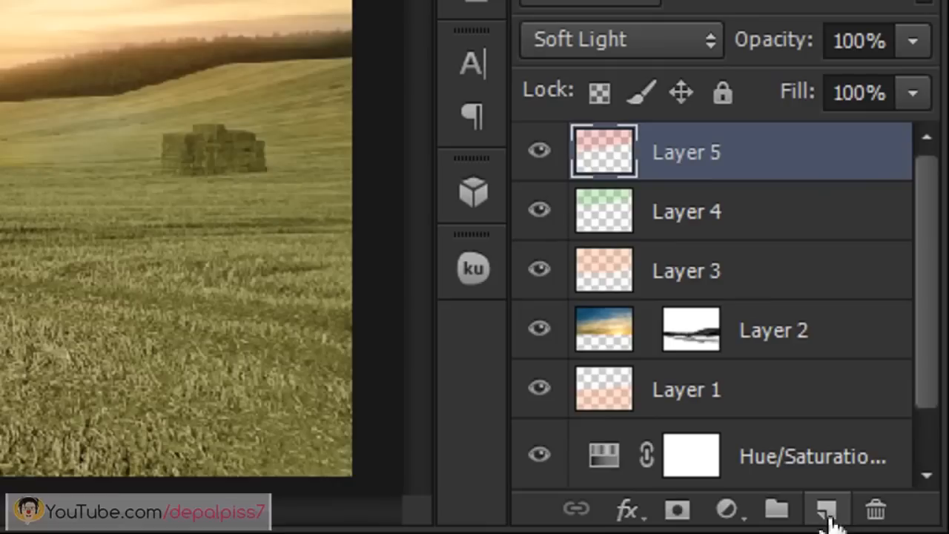
left_click(827, 512)
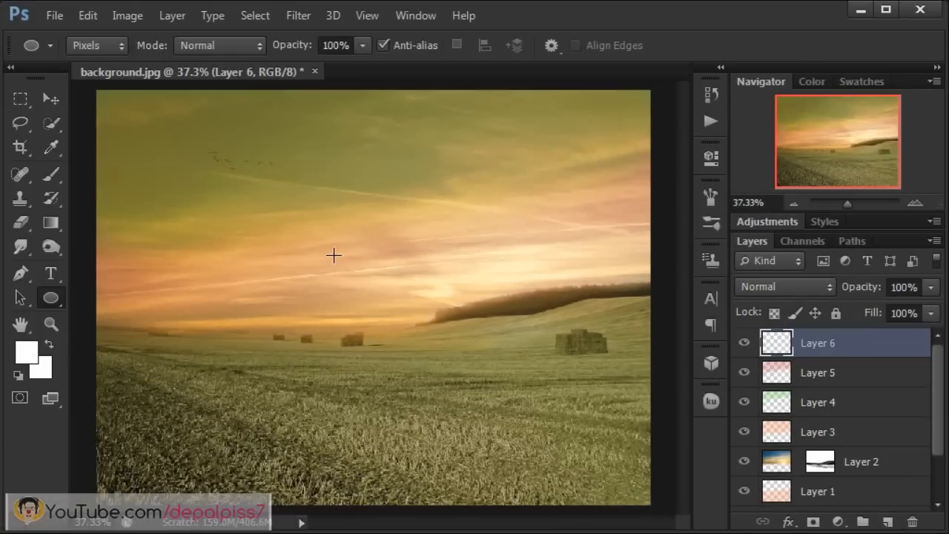
left_click_drag(333, 255, 424, 406)
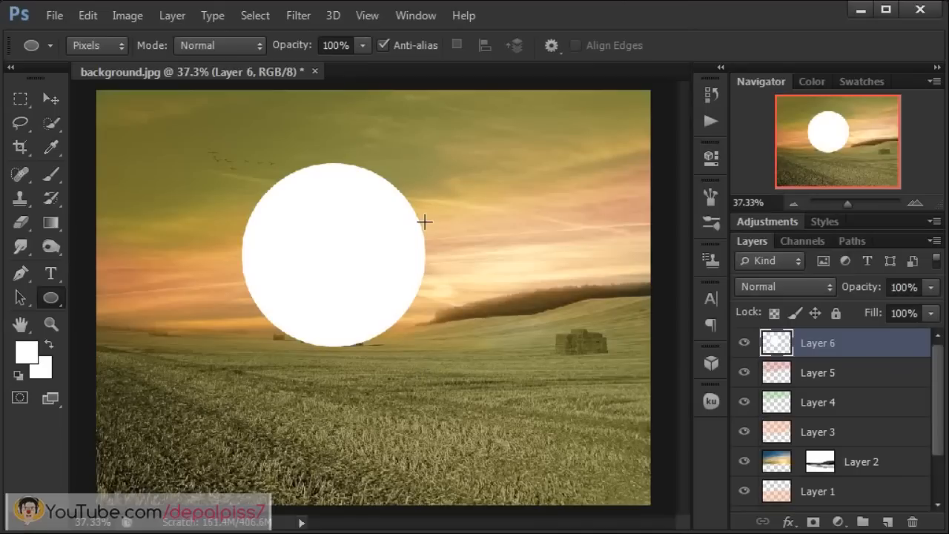
Stretch the white circle on both sides into a wide ellipse with Free Transform, to about 263% width at 100% height.
key("ctrl+t")
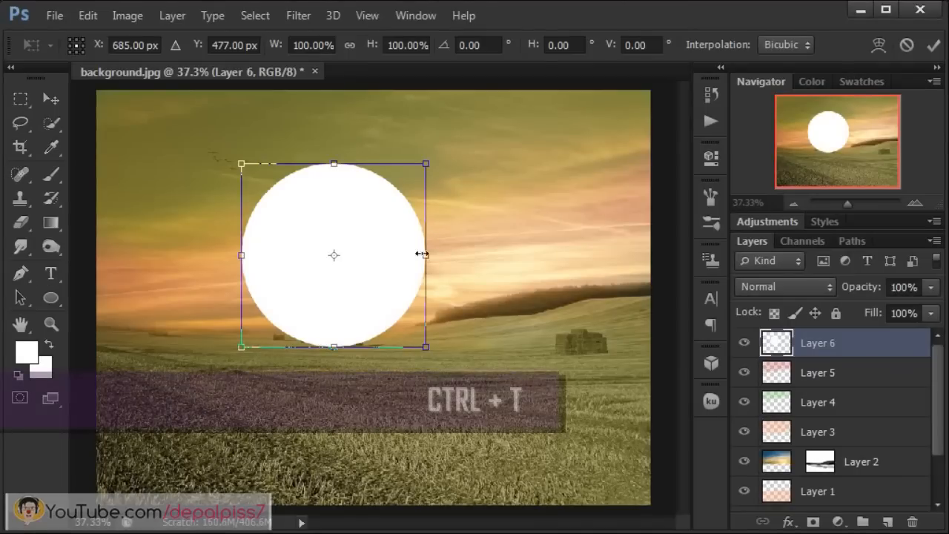
left_click_drag(425, 256, 604, 255)
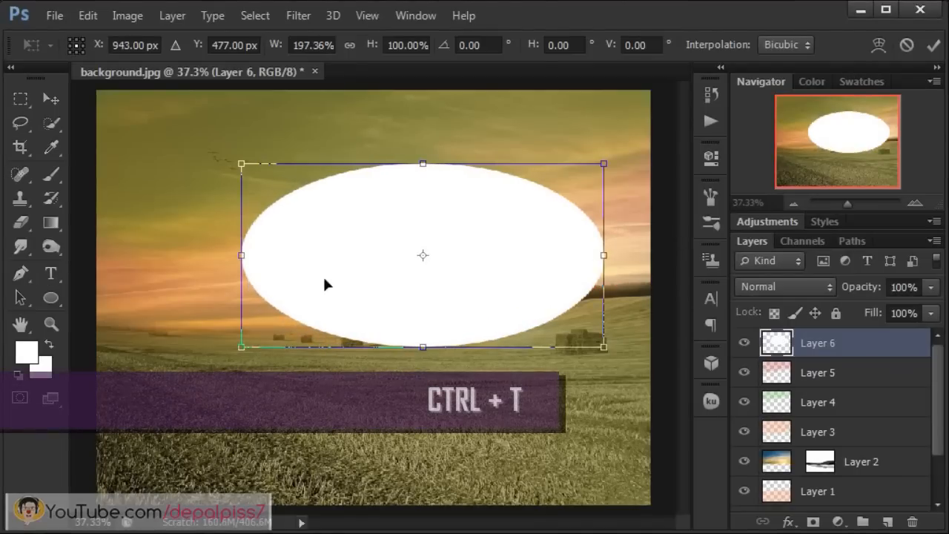
left_click_drag(245, 255, 122, 255)
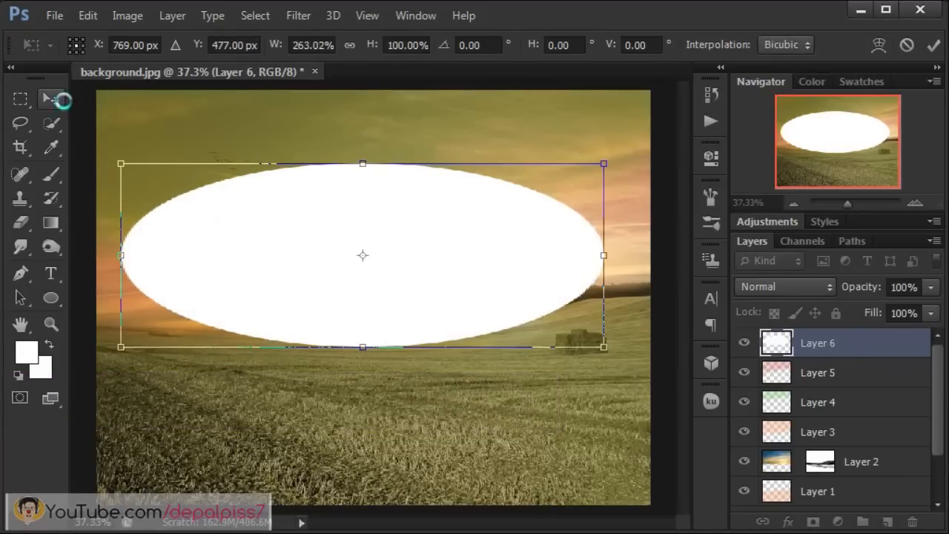
left_click(50, 99)
left_click(381, 230)
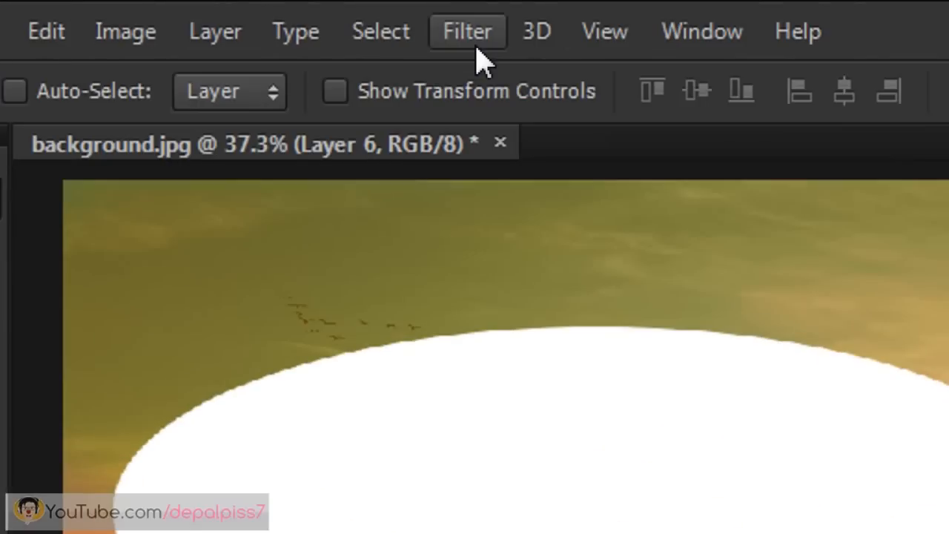
Apply a Gaussian Blur with a radius of 94.9 pixels to the white ellipse on Layer 6.
left_click(304, 17)
mouse_move(608, 406)
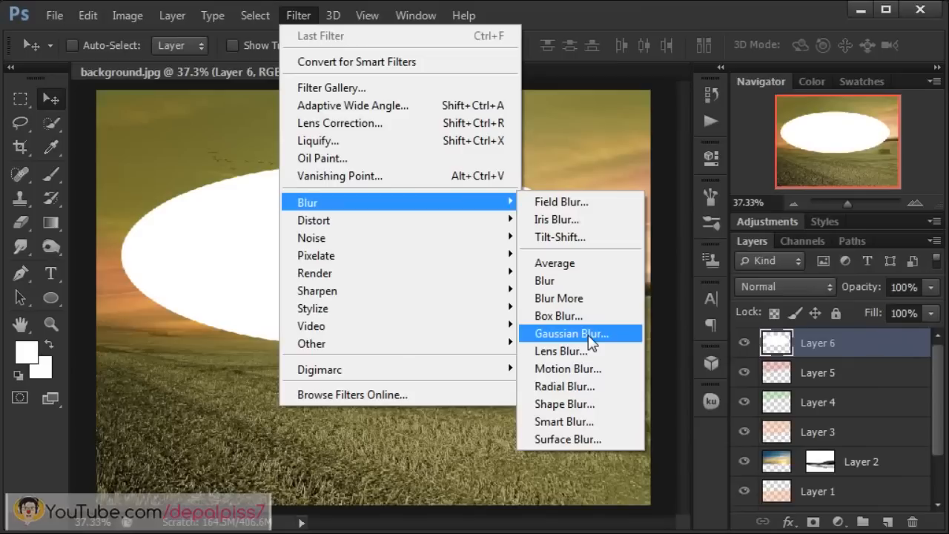
left_click(479, 271)
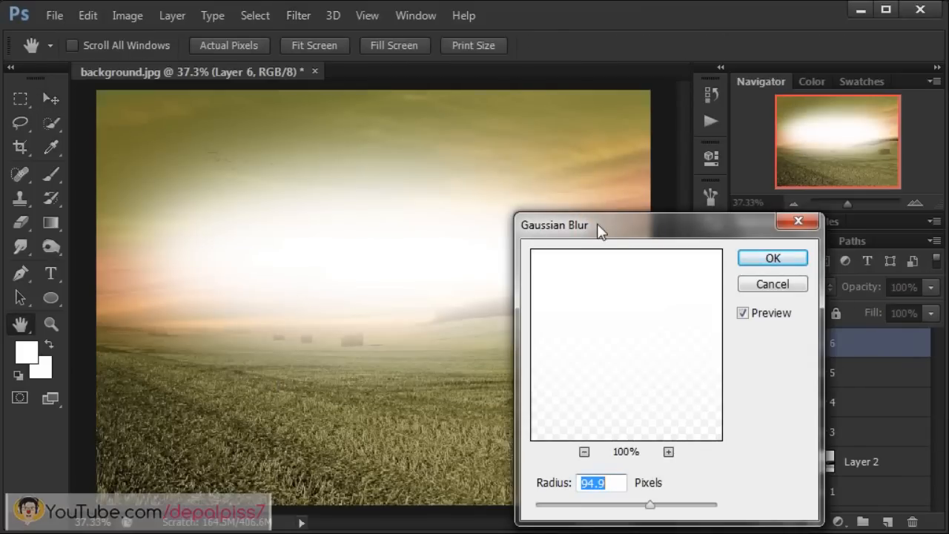
left_click_drag(632, 223, 567, 186)
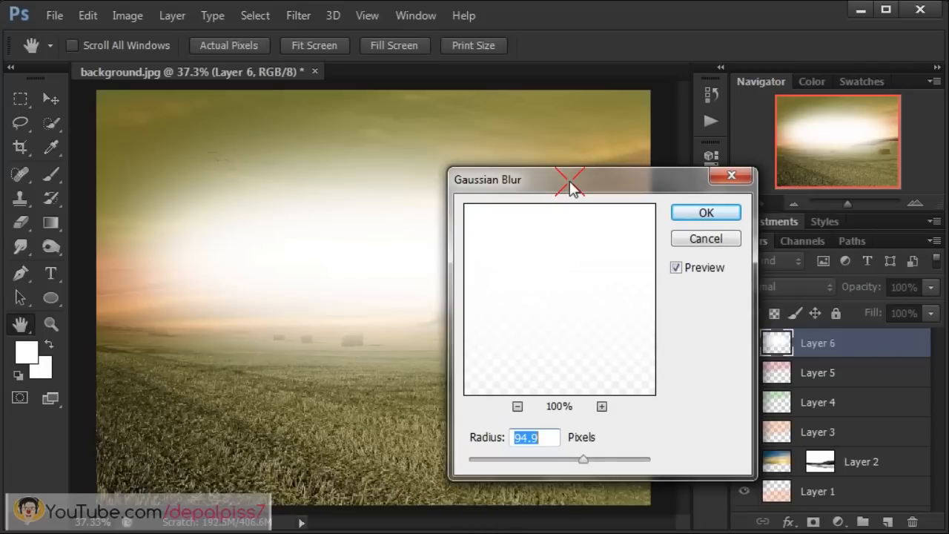
left_click(706, 214)
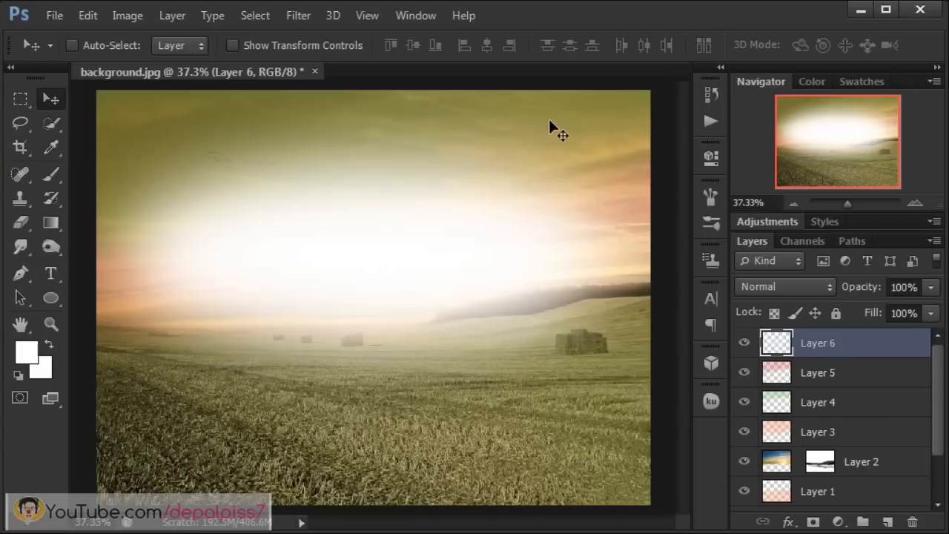
Set Layer 6's blend mode to Soft Light and its opacity to 75%.
left_click(793, 290)
left_click(771, 179)
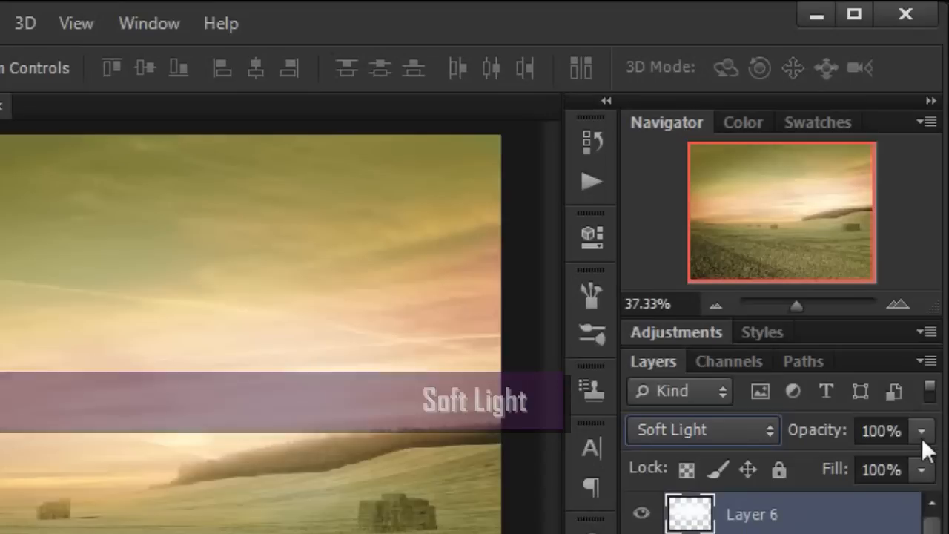
left_click(931, 288)
left_click_drag(850, 461, 860, 431)
left_click(875, 430)
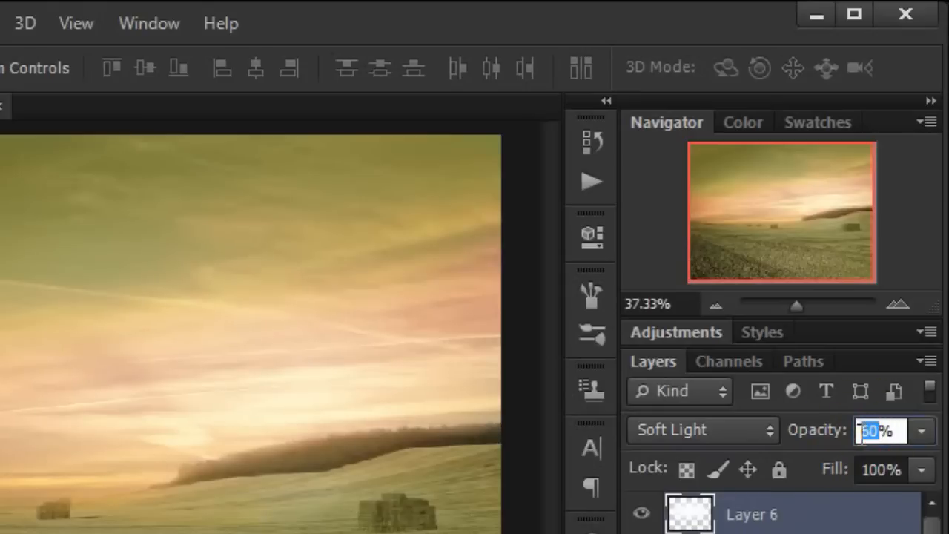
type("75")
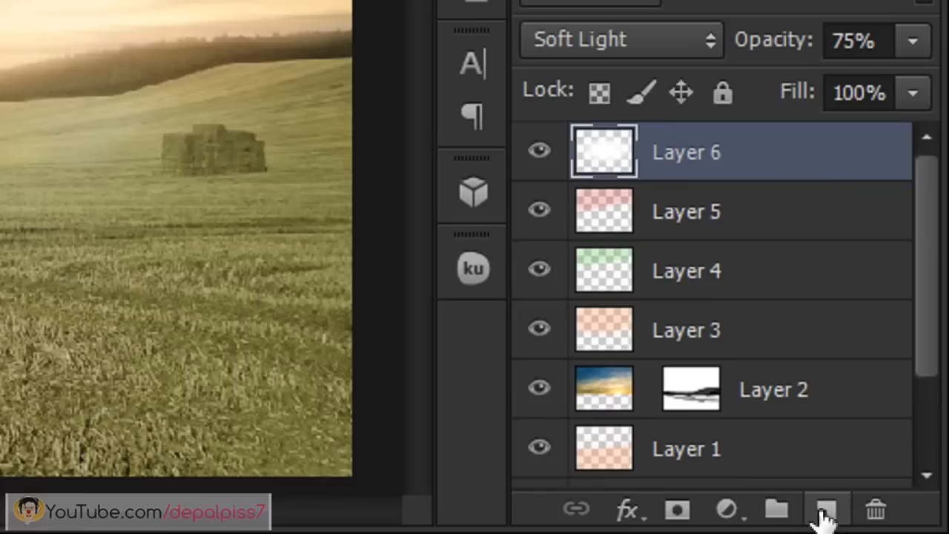
Add a new layer above Layer 6 and set the foreground color to blue #043db0.
left_click(886, 522)
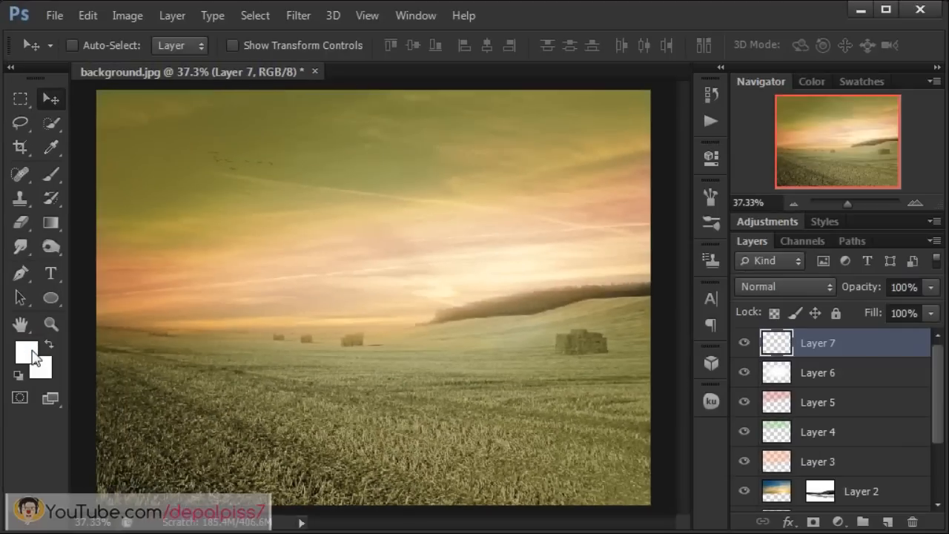
left_click(65, 272)
left_click(535, 400)
double_click(536, 400)
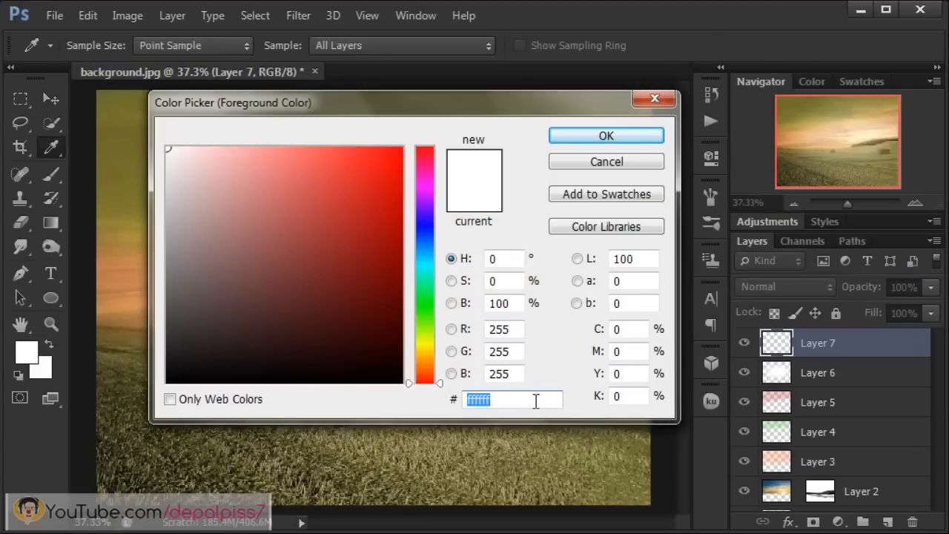
type("043db0")
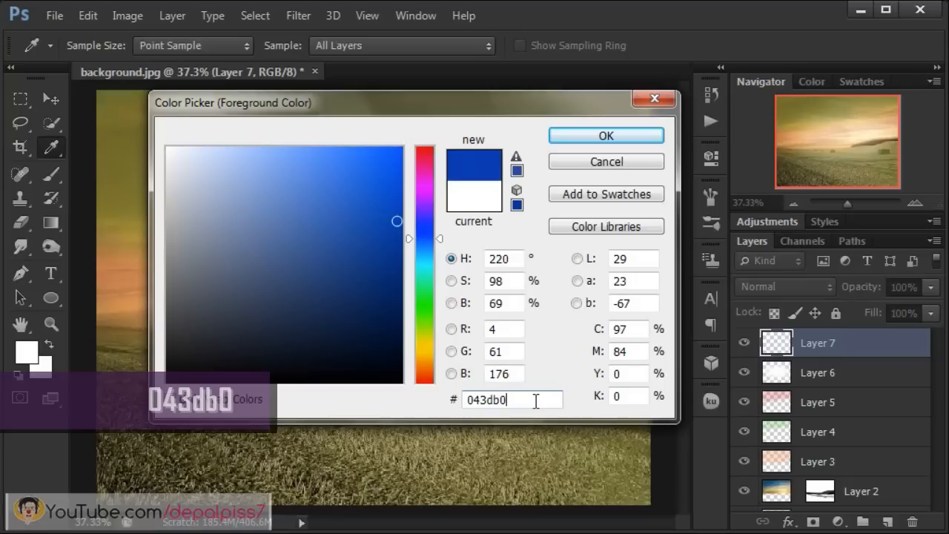
left_click(601, 135)
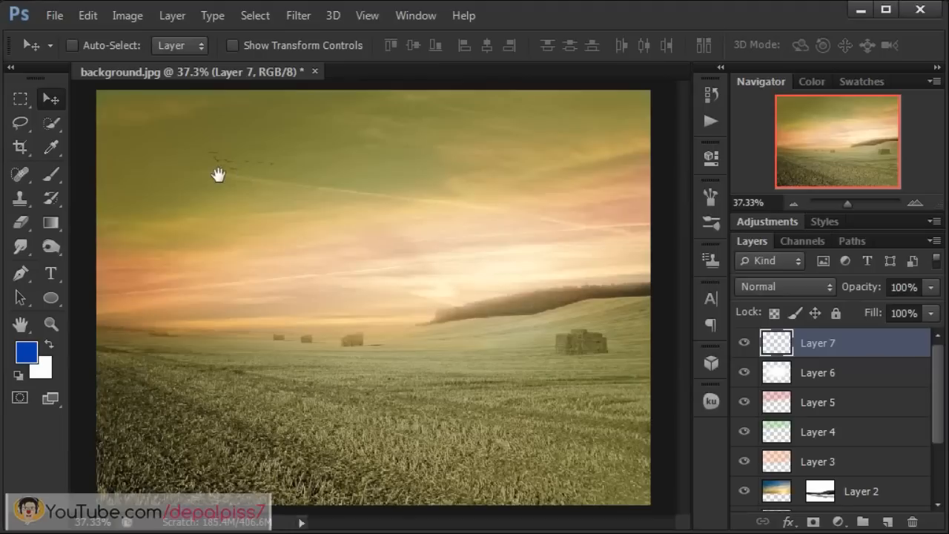
Paint blue over the sky down to the horizon on Layer 7 with the Brush tool at 40% opacity.
left_click_drag(88, 88, 85, 267)
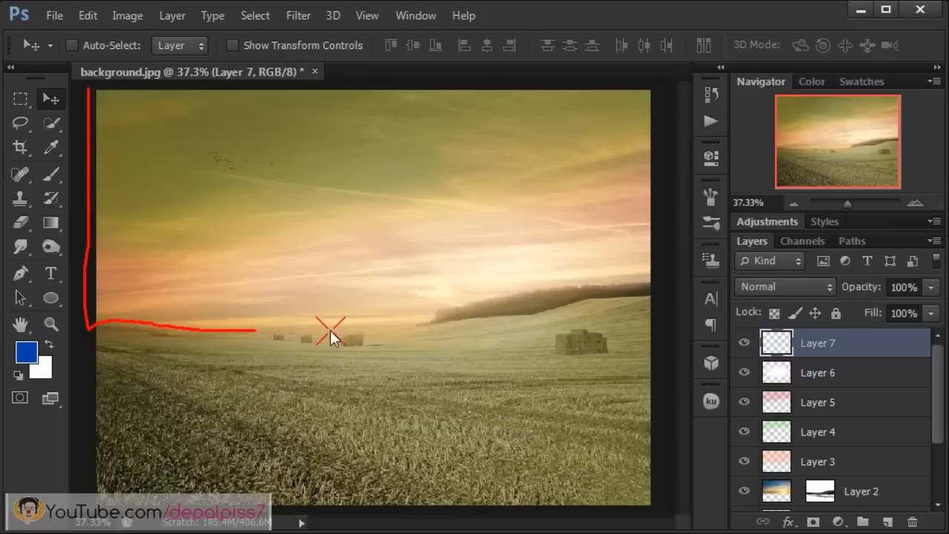
mouse_move(444, 309)
left_mouse_down()
mouse_move(651, 271)
mouse_move(665, 154)
left_mouse_up()
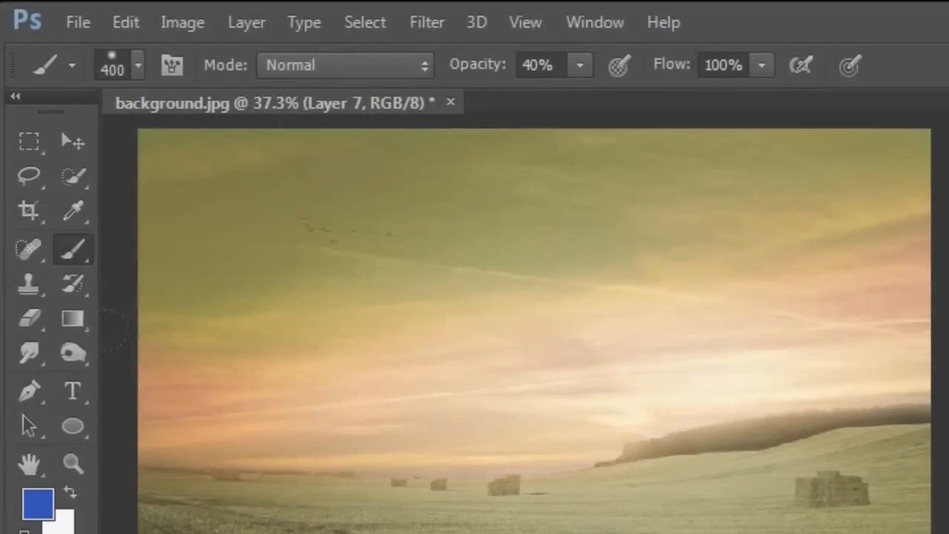
mouse_move(167, 390)
left_mouse_down()
mouse_move(239, 402)
mouse_move(656, 373)
mouse_move(356, 302)
mouse_move(162, 324)
left_mouse_up()
mouse_move(139, 276)
left_mouse_down()
mouse_move(544, 220)
mouse_move(778, 247)
mouse_move(161, 159)
mouse_move(113, 213)
left_mouse_up()
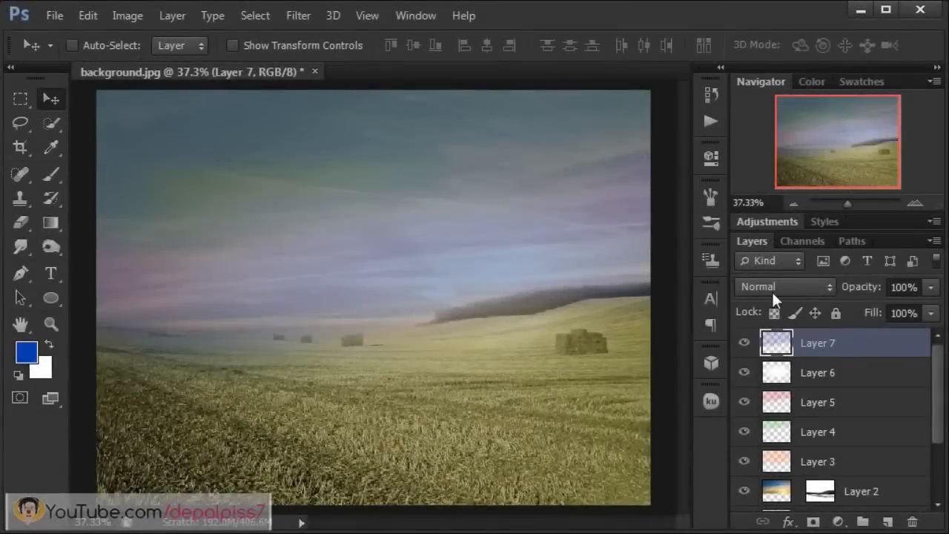
Set Layer 7's blend mode to Soft Light.
left_click(772, 286)
left_click(775, 178)
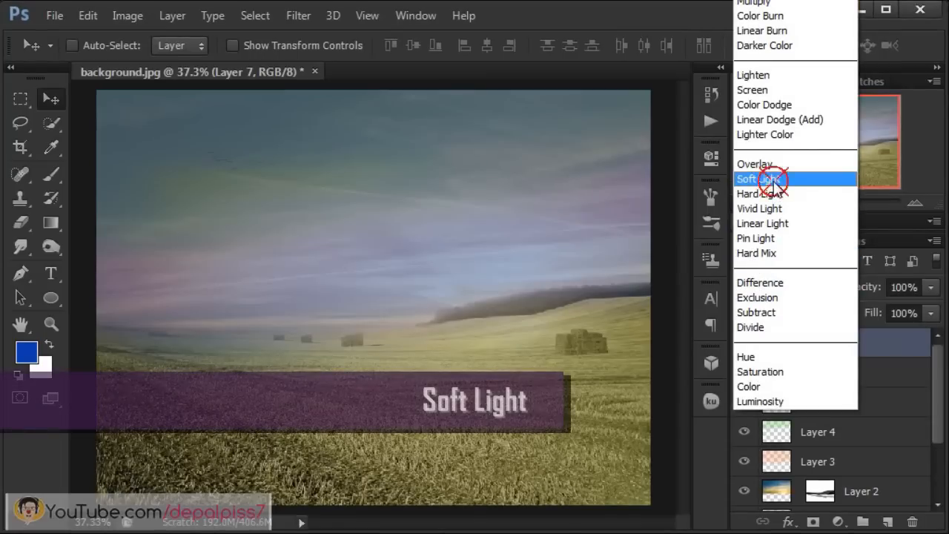
key("b")
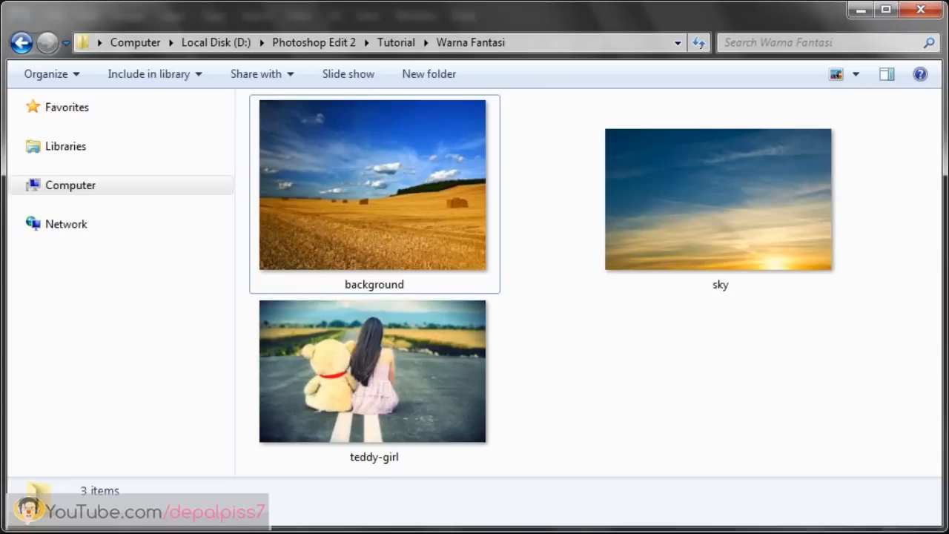
Open the teddy-girl image from the Warna Fantasi folder in Adobe Photoshop CS6 and fit it on screen.
right_click(358, 411)
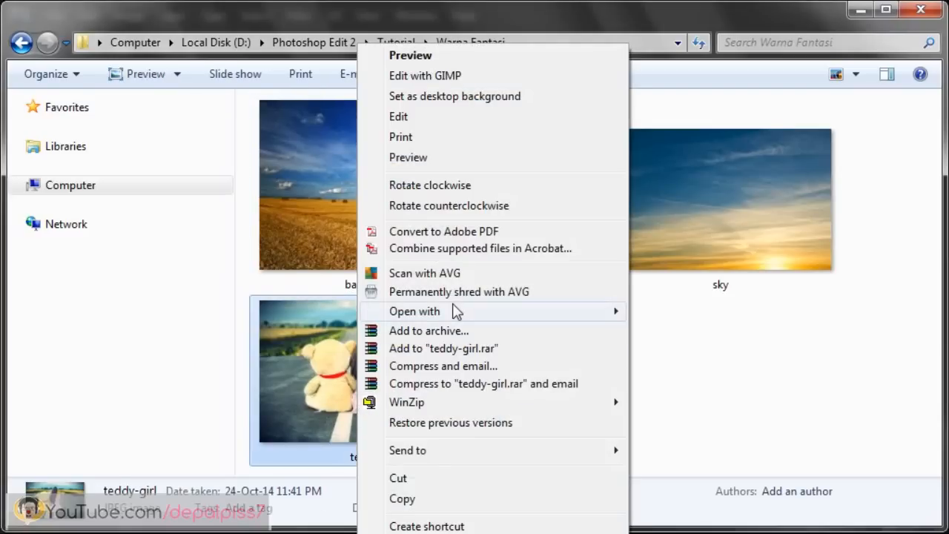
mouse_move(455, 315)
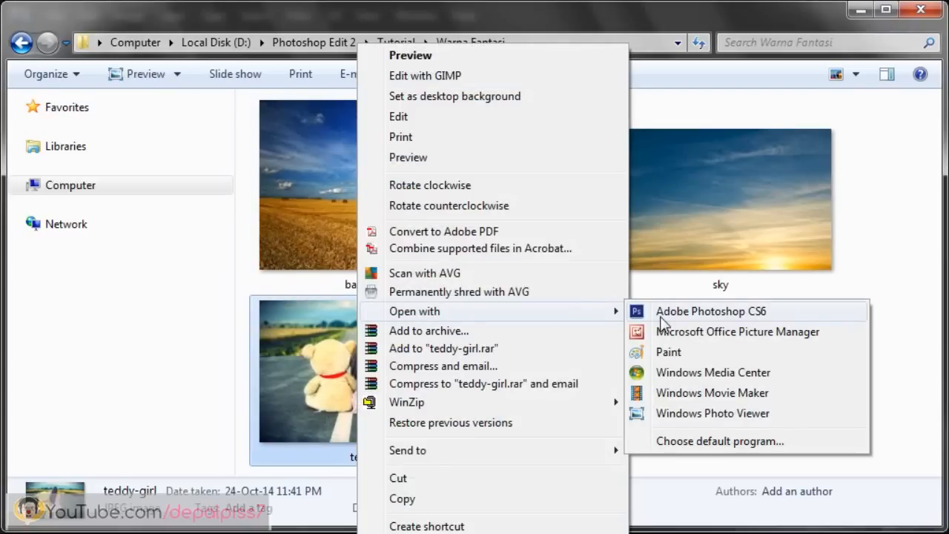
left_click(662, 315)
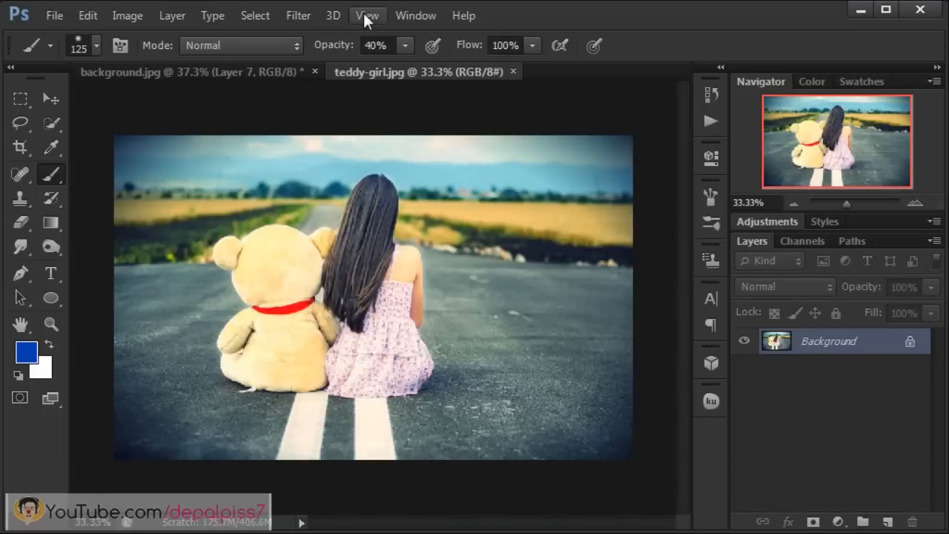
left_click(365, 16)
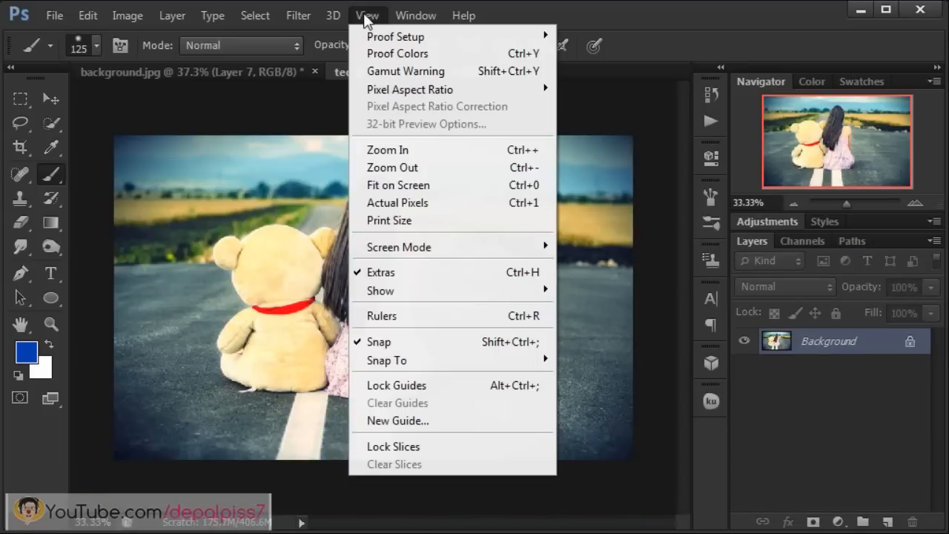
left_click(401, 185)
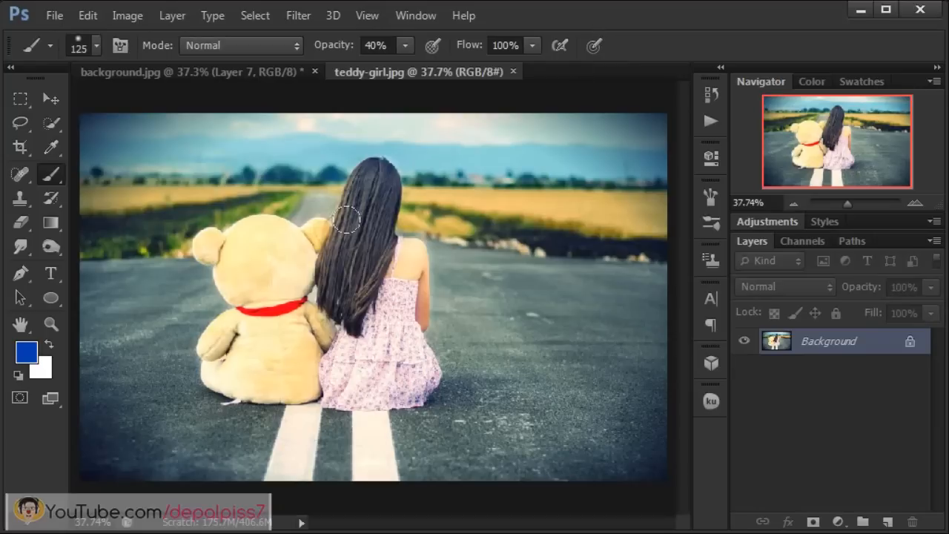
Select the teddy bear and girl with the Quick Selection tool at brush size 15.
left_click(60, 128)
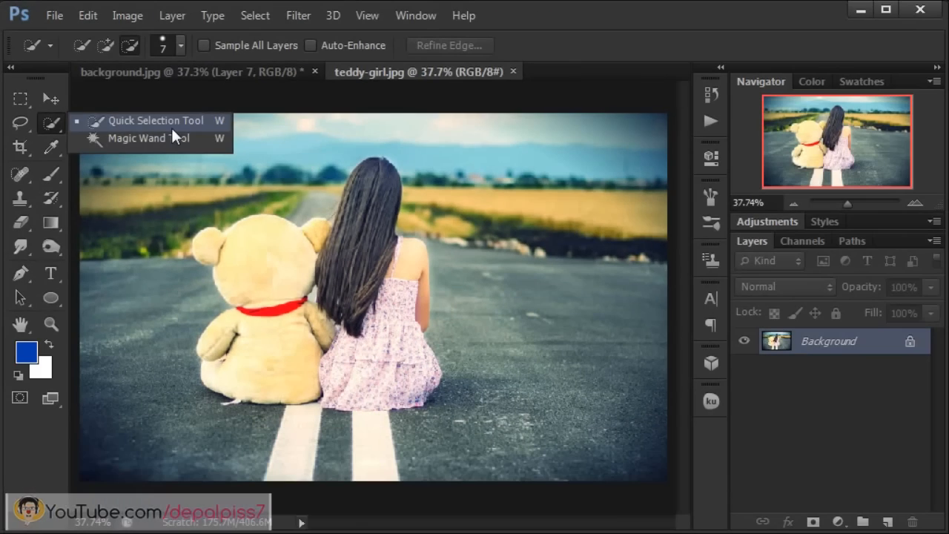
left_click(343, 255)
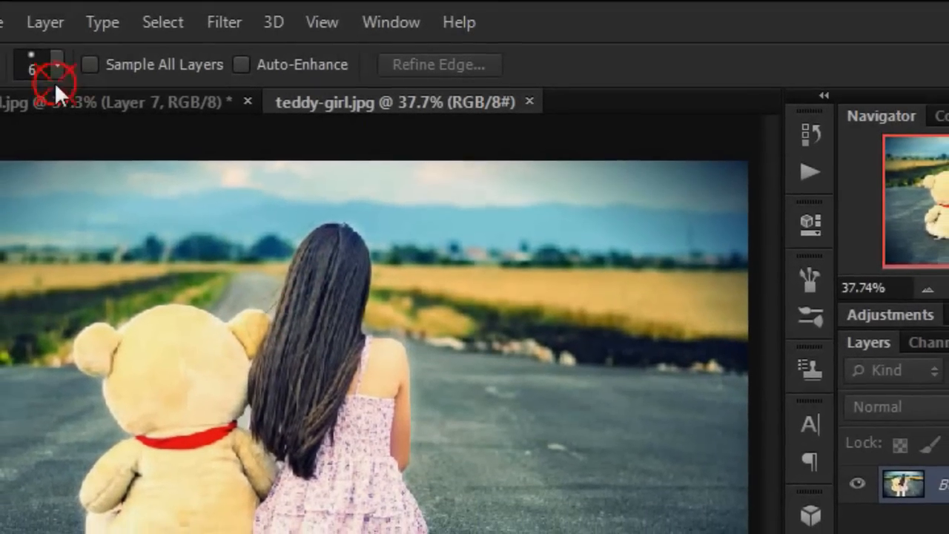
left_click(56, 69)
mouse_move(333, 261)
left_mouse_down()
mouse_move(285, 337)
mouse_move(140, 354)
mouse_move(118, 483)
left_mouse_up()
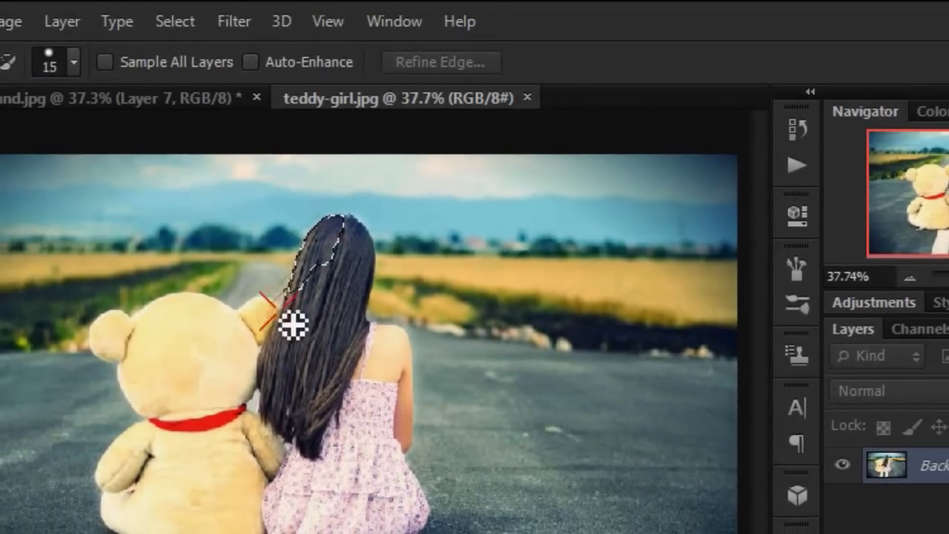
mouse_move(141, 446)
left_mouse_down()
mouse_move(216, 526)
mouse_move(294, 524)
mouse_move(347, 501)
mouse_move(420, 503)
mouse_move(434, 468)
mouse_move(371, 318)
left_mouse_up()
Refine the quick selection along the bear's outline and the lower edge of the bear and dress.
key("ctrl+plus")
key("ctrl+plus")
scroll(677, 519, "down", 3)
mouse_move(270, 530)
left_mouse_down("alt")
mouse_move(281, 532)
mouse_move(289, 432)
left_mouse_up("alt")
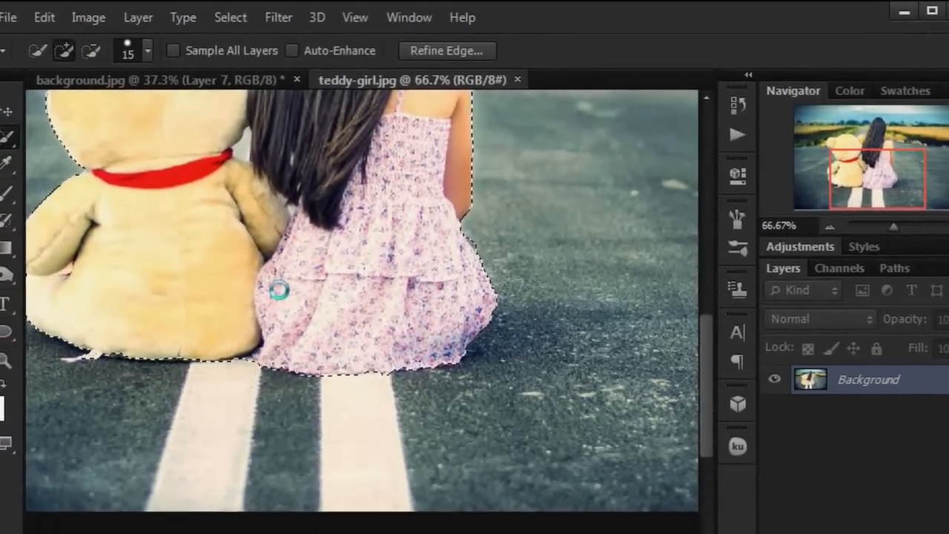
scroll(287, 308, "up", 5)
left_click_drag(204, 348, 345, 107)
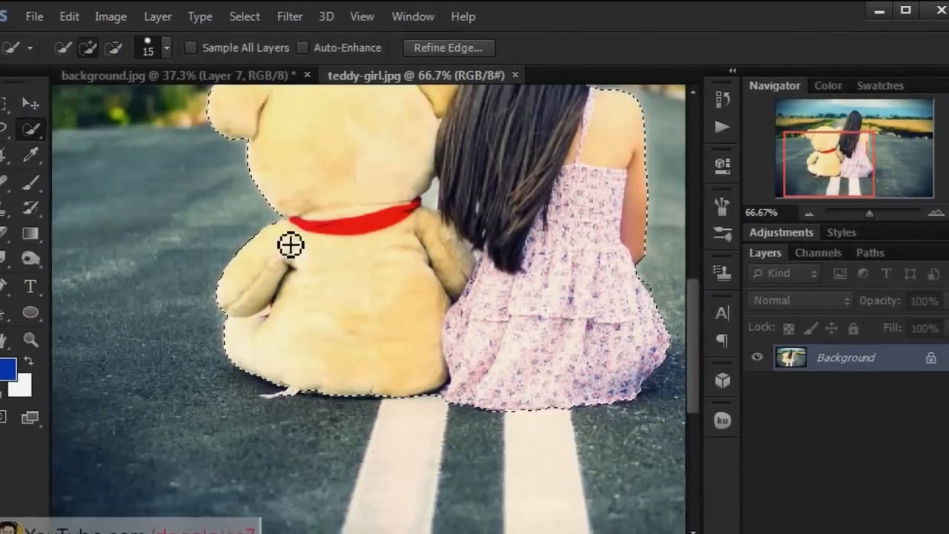
left_click(77, 49)
key("ctrl+plus")
left_click(156, 49)
left_click_drag(51, 109, 46, 109)
key("Return")
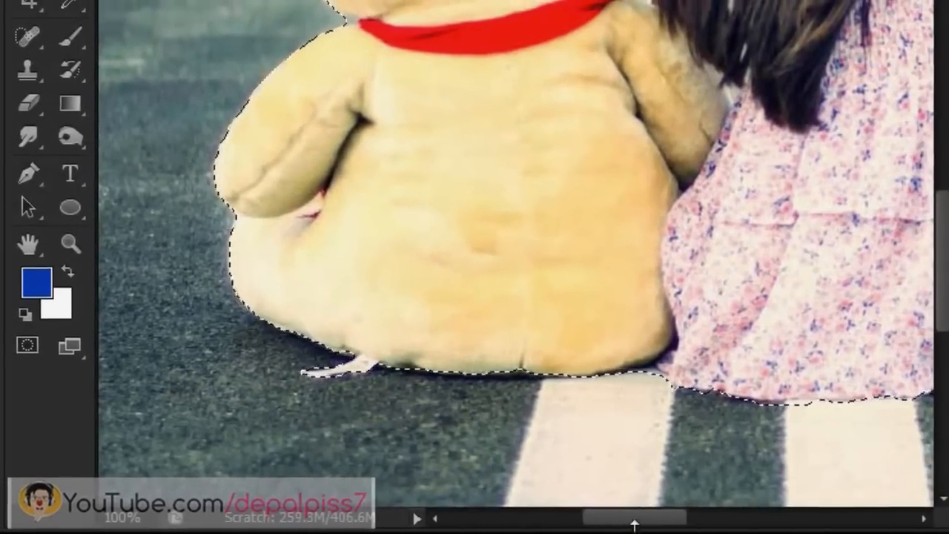
Clean up the selection edge where the bear meets the dress at the base and around the girl's hair.
left_click_drag(649, 517, 680, 517)
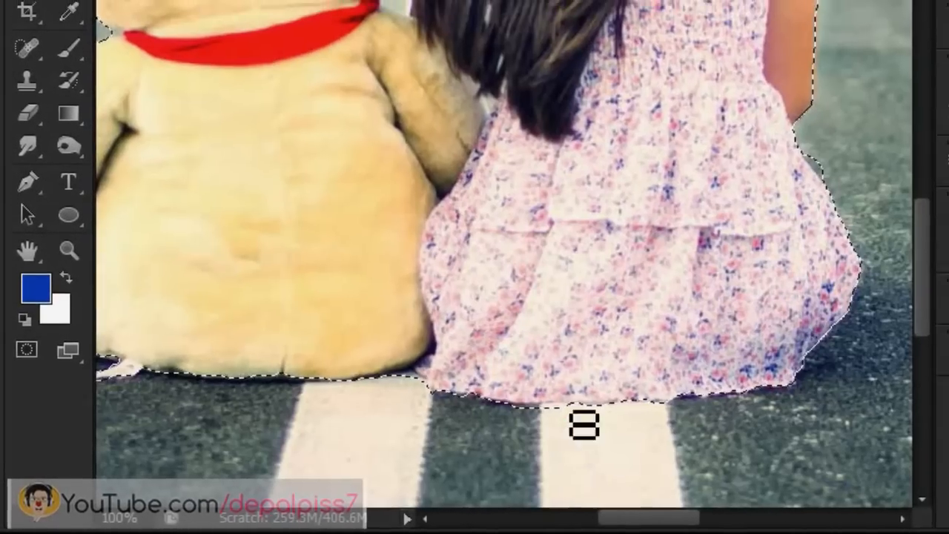
left_click(431, 381)
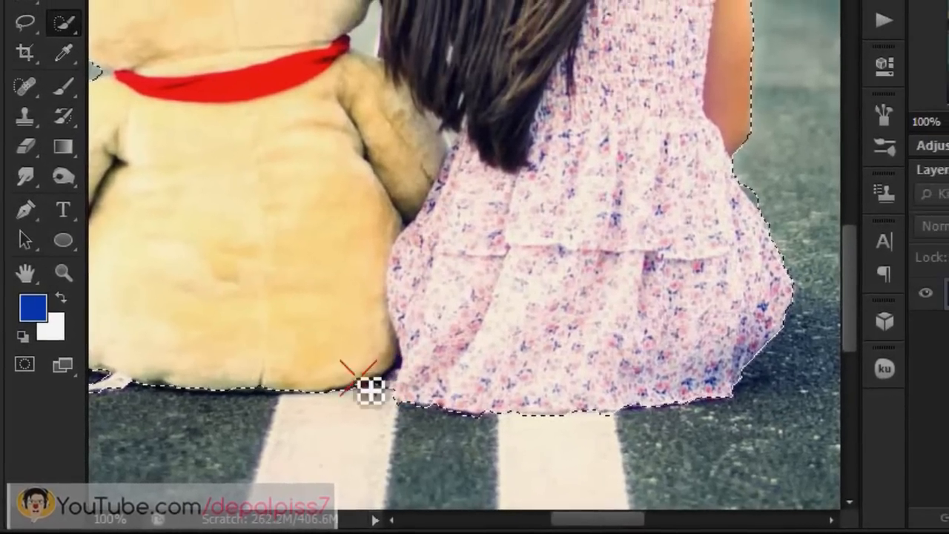
left_click(437, 0)
left_click(492, 111)
key("ctrl+plus")
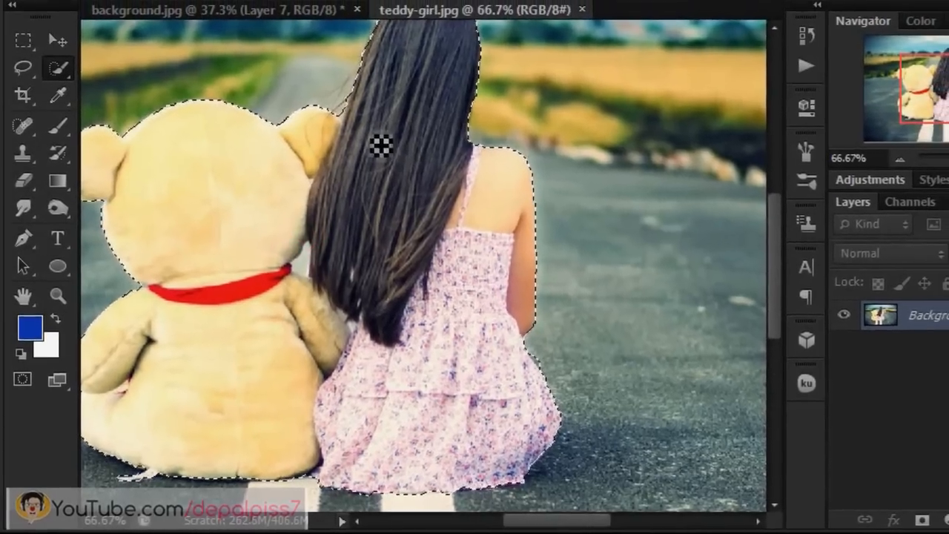
key("ctrl+plus")
scroll(497, 221, "left", 3)
left_click(395, 260, "alt")
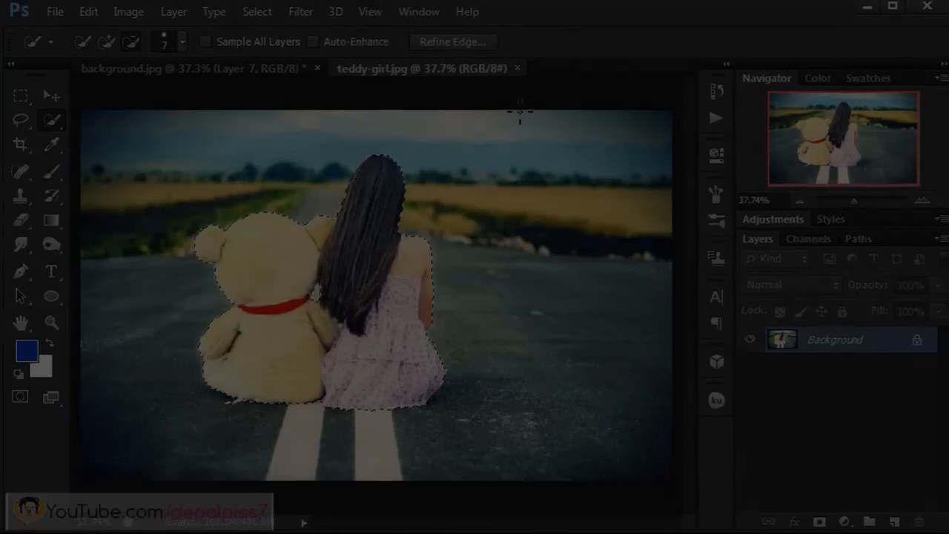
Copy the selected bear and girl onto a new layer and move that cut-out into background.jpg.
key("v")
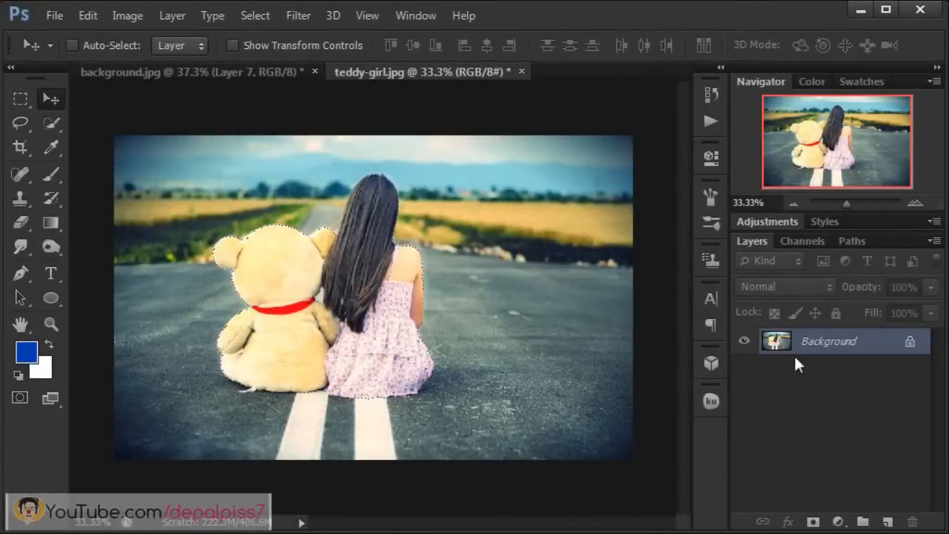
key("ctrl+d")
key("ctrl+shift+d")
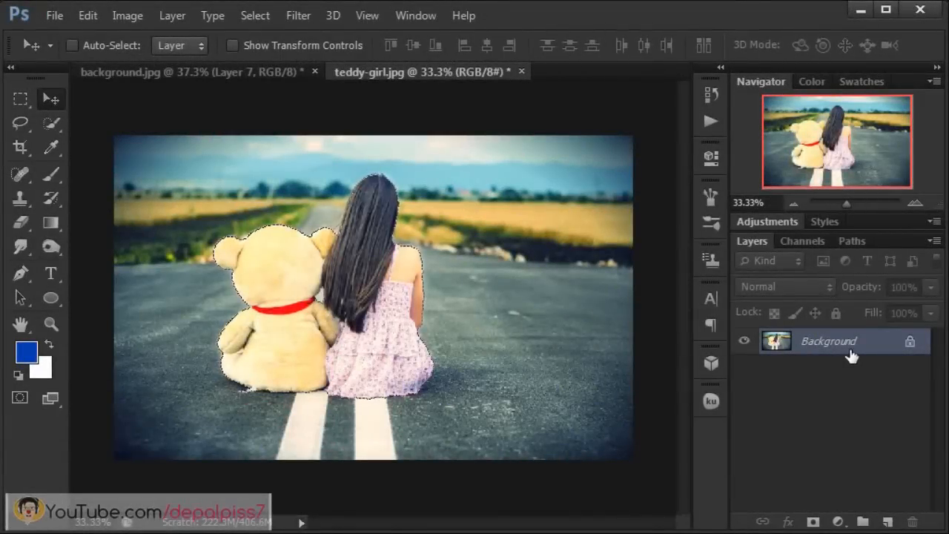
key("ctrl+j")
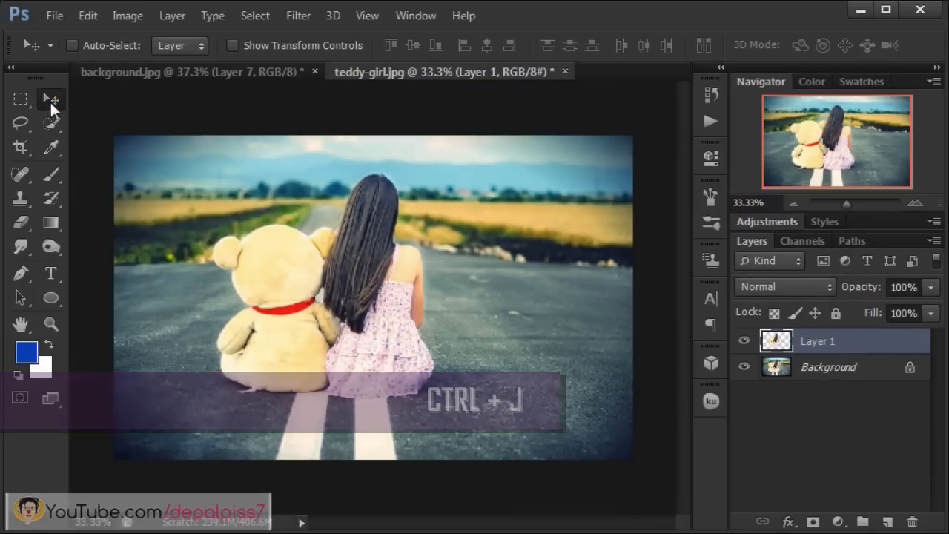
left_click_drag(307, 260, 365, 280)
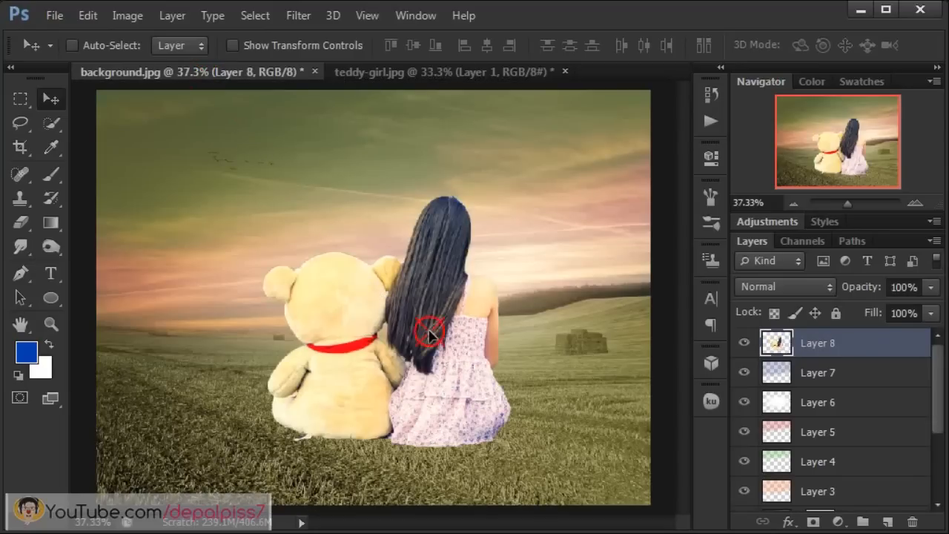
left_click_drag(436, 351, 439, 320)
Scale the bear and girl cut-out on Layer 8 to 60% and place it on the grass at about X 1094, Y 785 px.
key("ctrl+t")
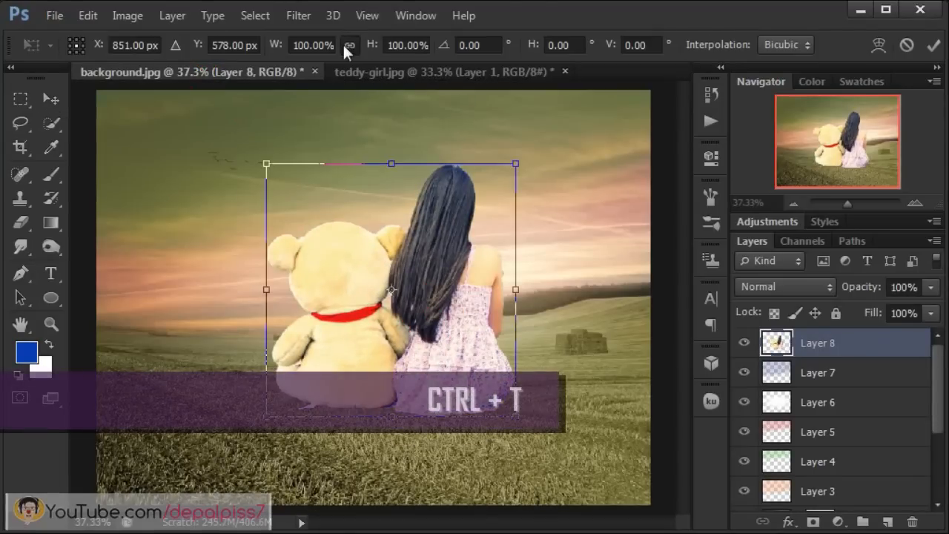
left_click(310, 45)
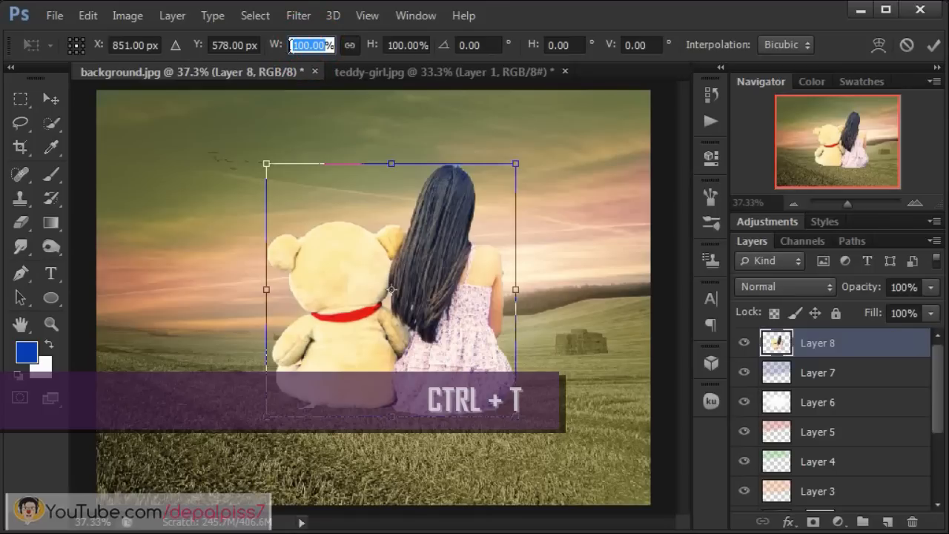
type("60")
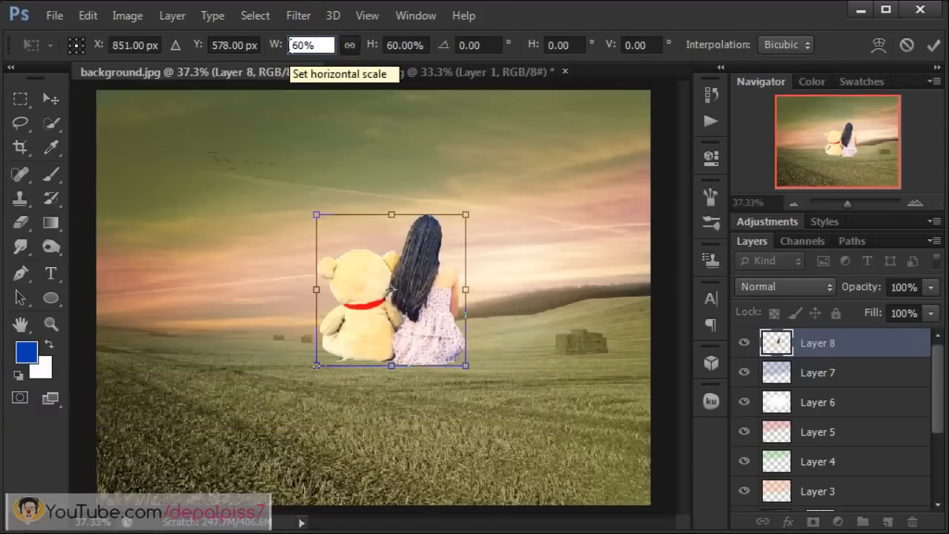
left_click_drag(391, 332, 477, 399)
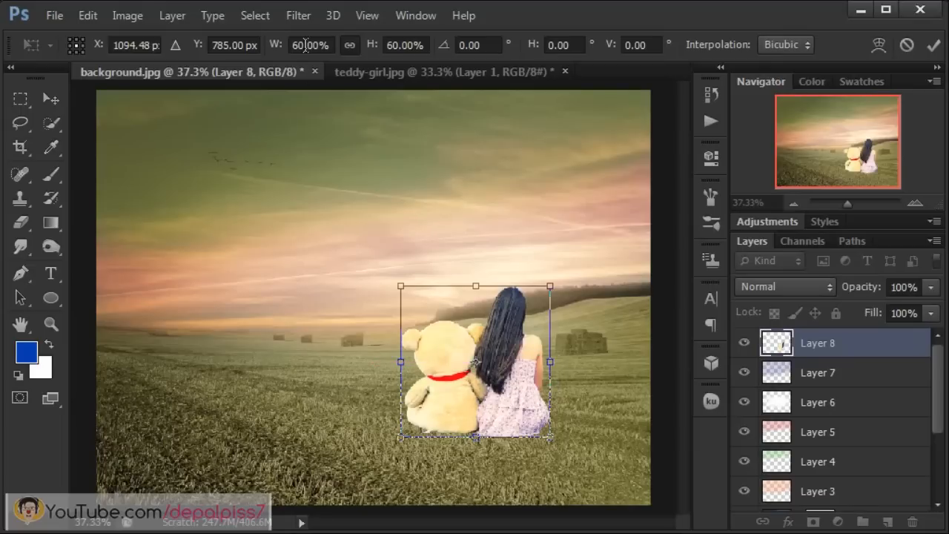
left_click(43, 97)
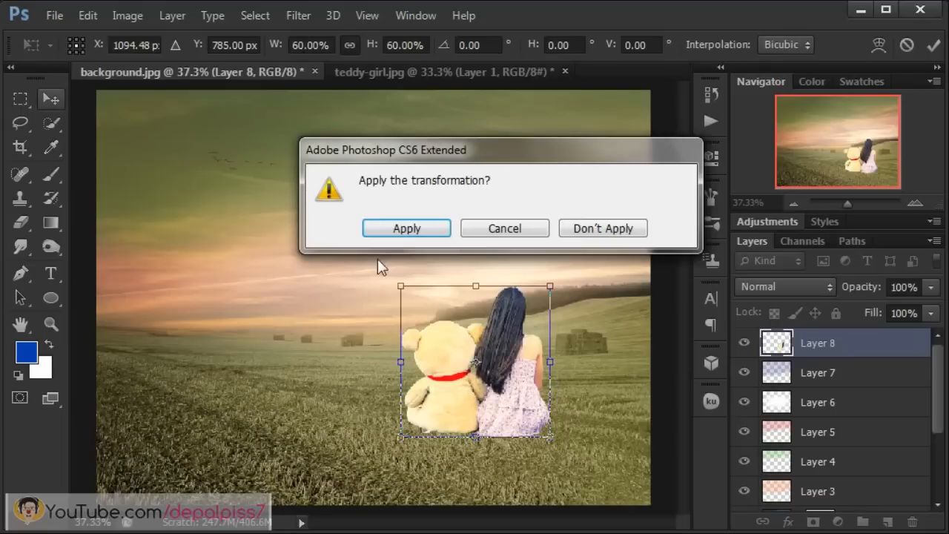
left_click(388, 228)
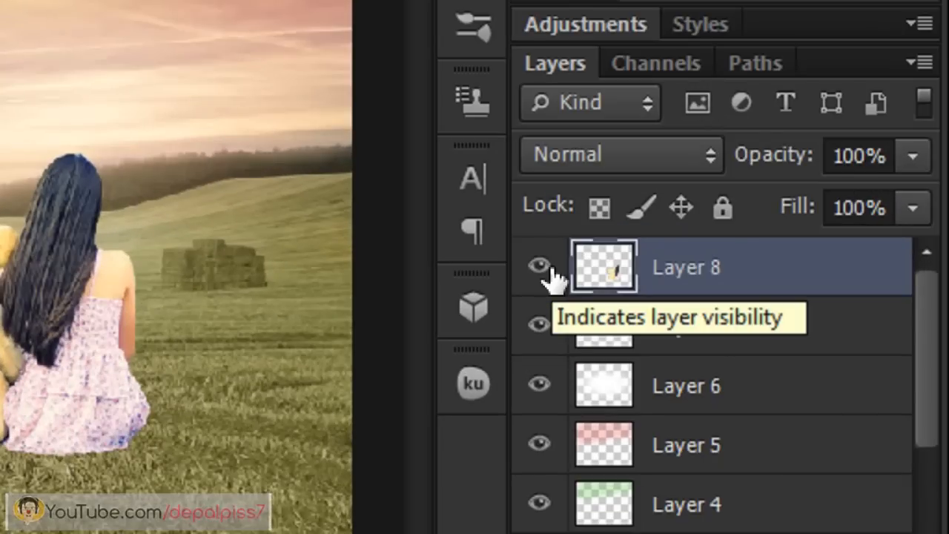
Hide Layer 8 with the bear and girl.
left_click(539, 267)
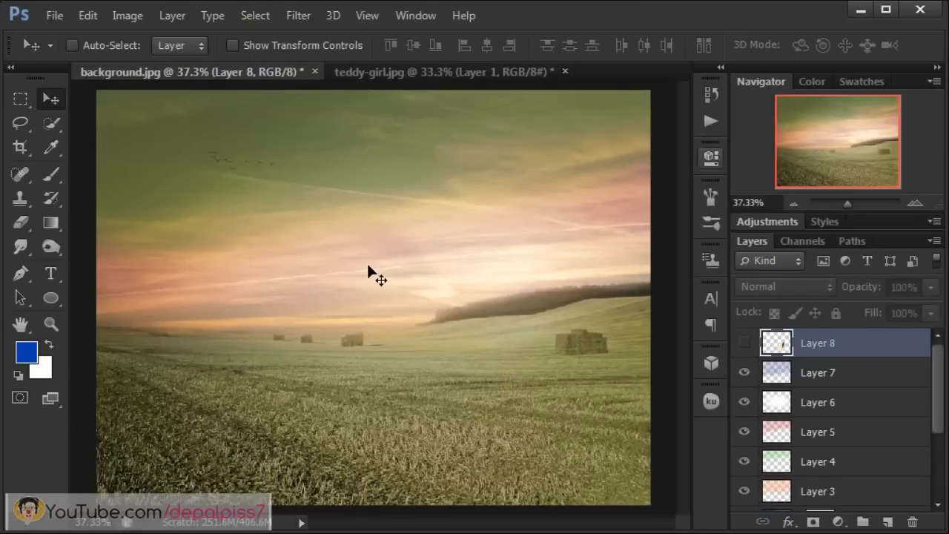
left_click(860, 10)
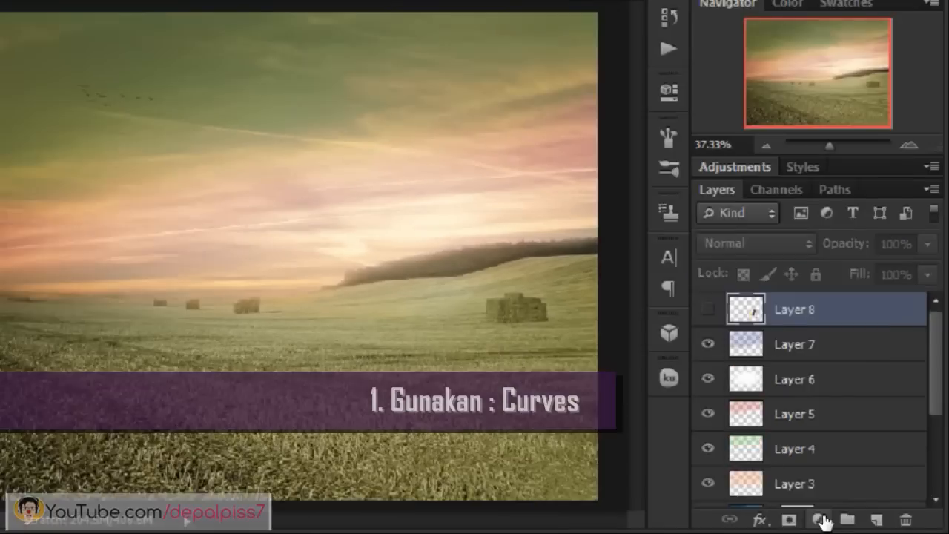
Add a Curves adjustment layer above Layer 8 and pull the Blue channel's curve slightly downward at the midtones.
left_click(728, 509)
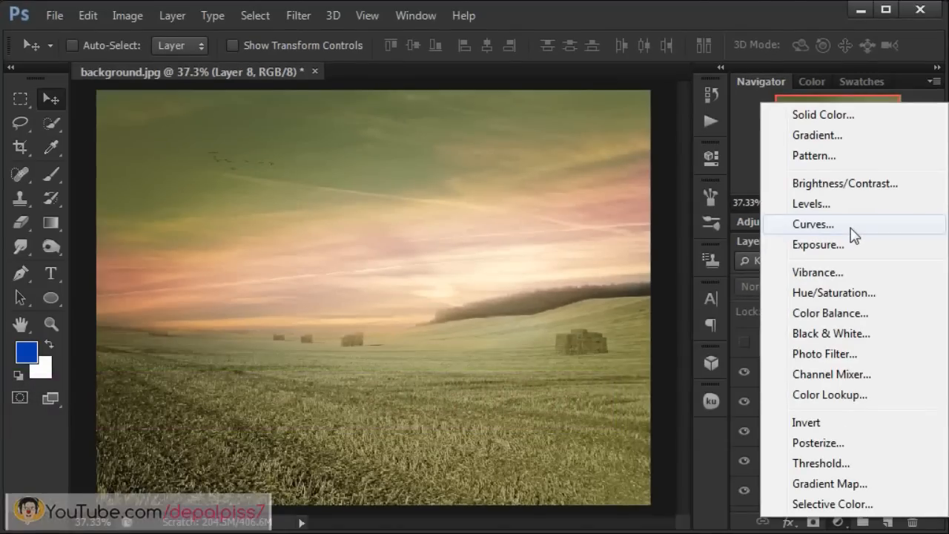
left_click(752, 269)
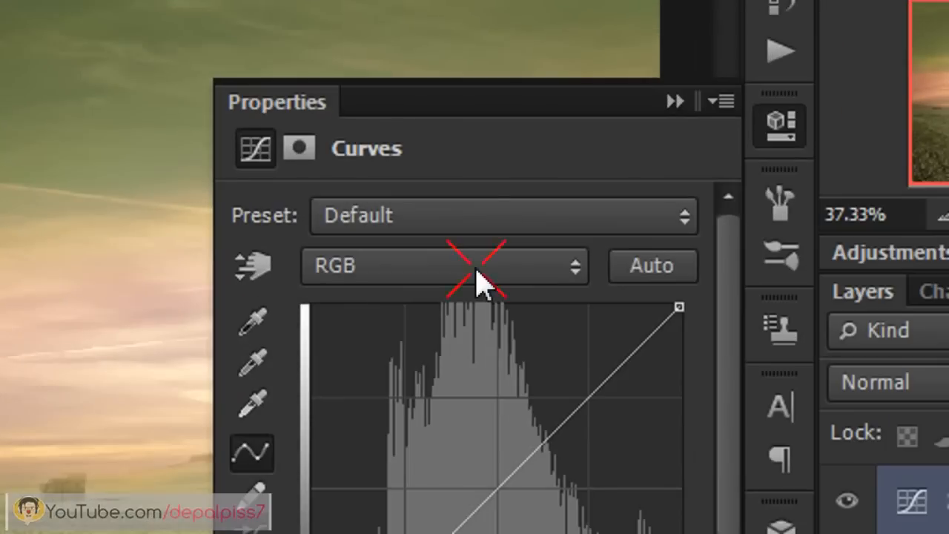
left_click(559, 228)
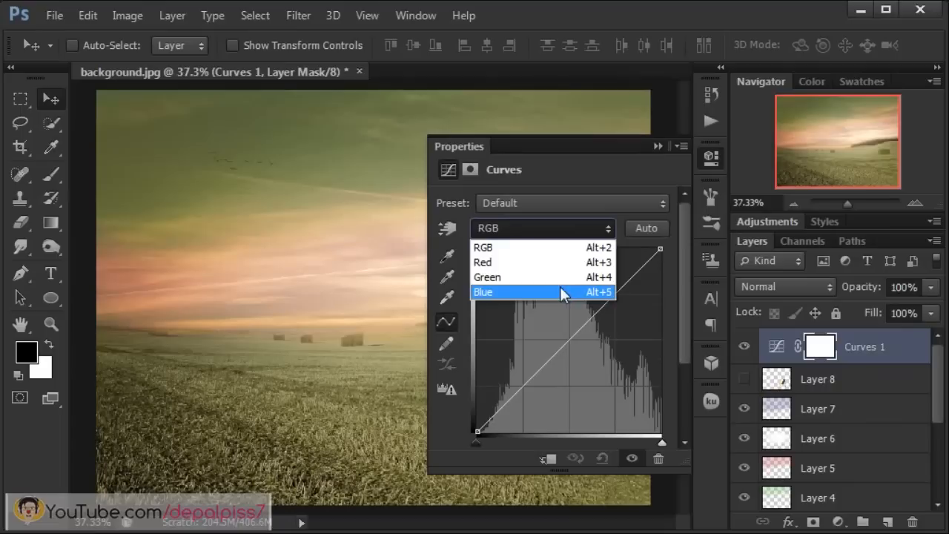
left_click(484, 361)
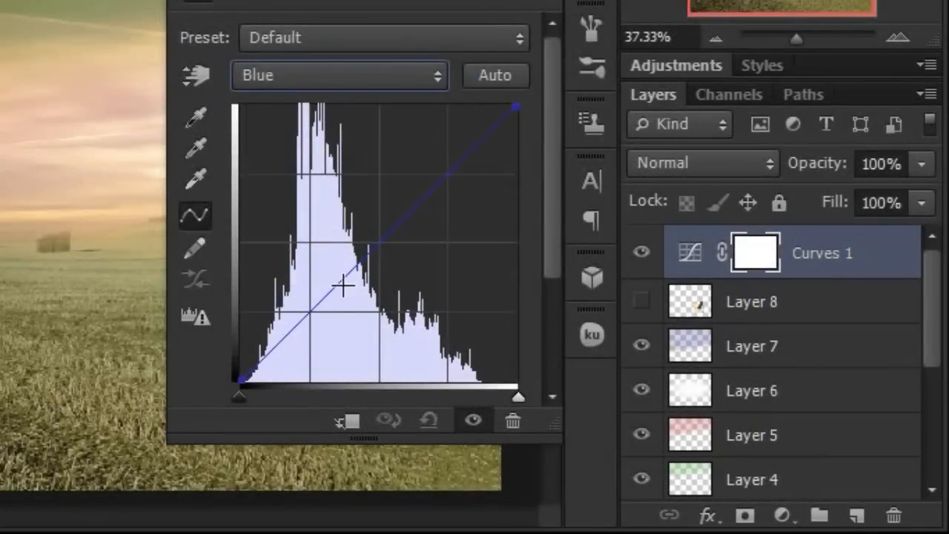
left_click_drag(334, 284, 353, 304)
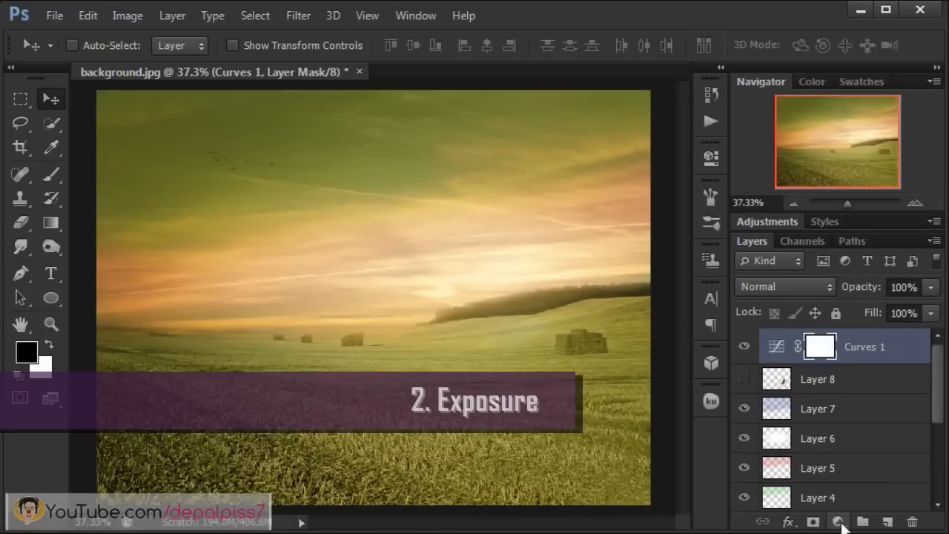
Add an Exposure adjustment layer above the Curves 1 layer and set its exposure to +0.66.
left_click(838, 523)
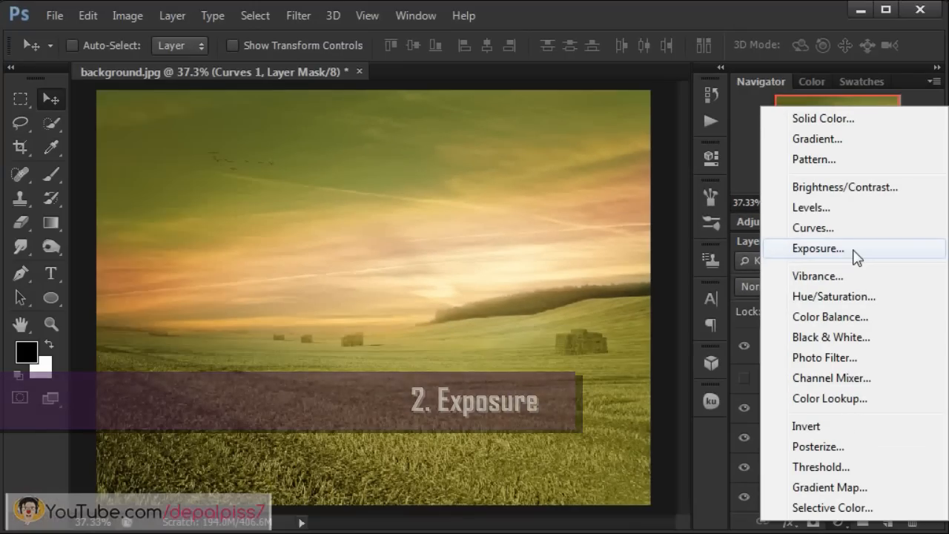
left_click(764, 281)
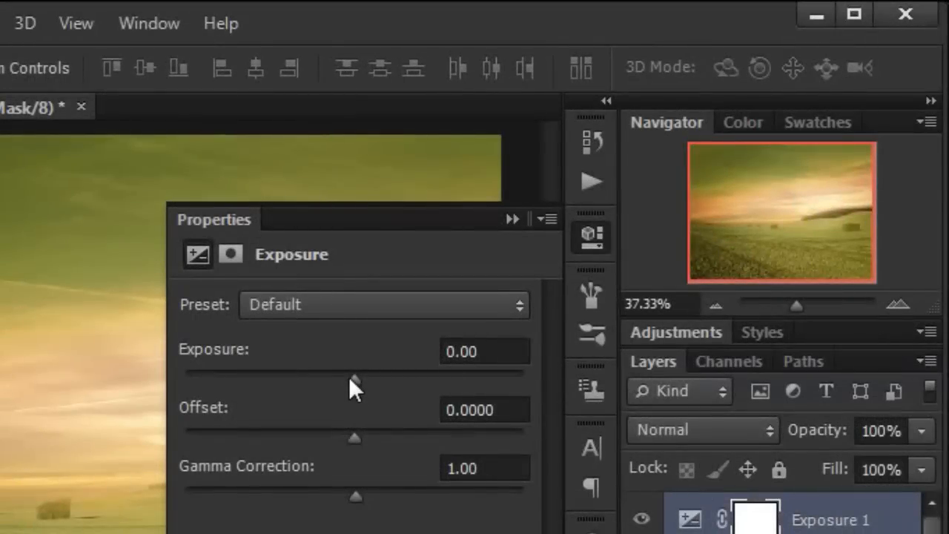
left_click_drag(352, 379, 363, 385)
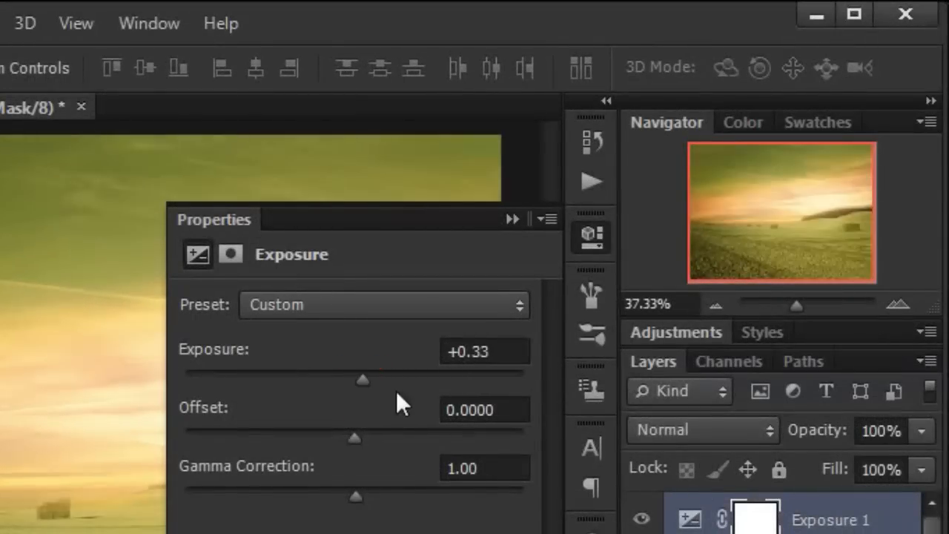
left_click_drag(469, 350, 508, 354)
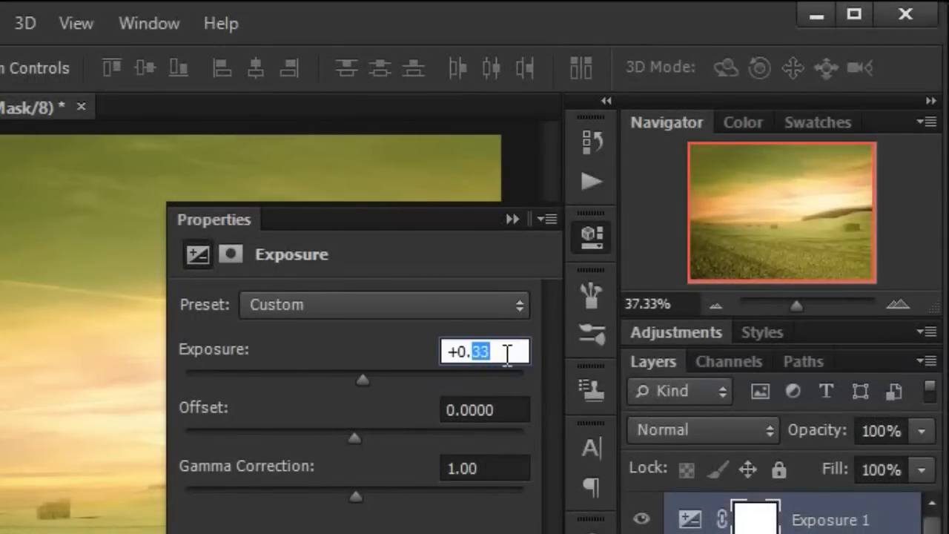
type("66")
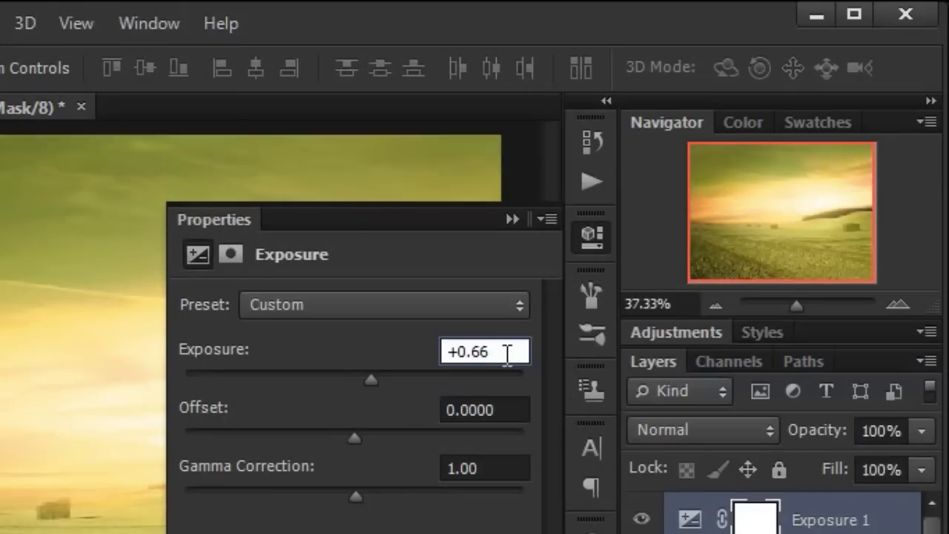
Set the Exposure adjustment's offset to -0.0372 and its gamma correction to 0.82.
left_click_drag(355, 438, 339, 437)
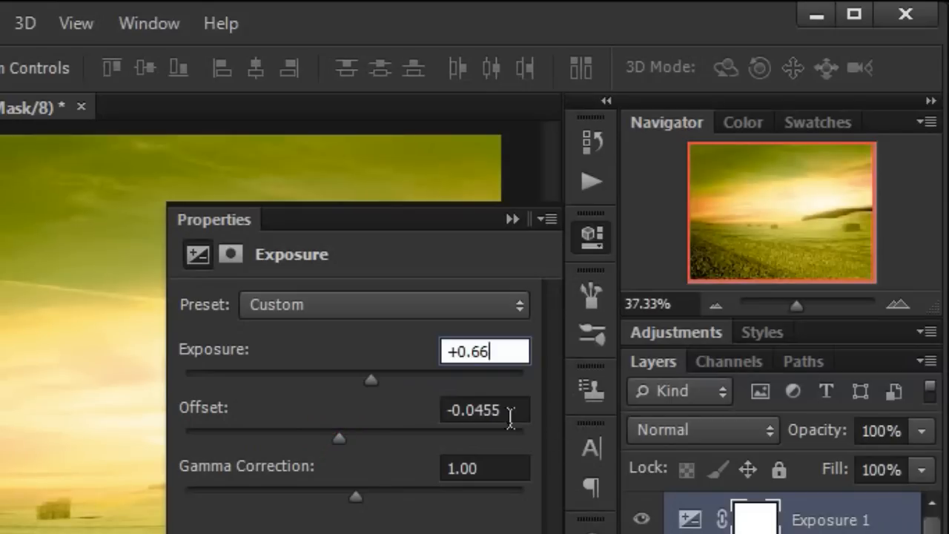
left_click_drag(476, 410, 512, 410)
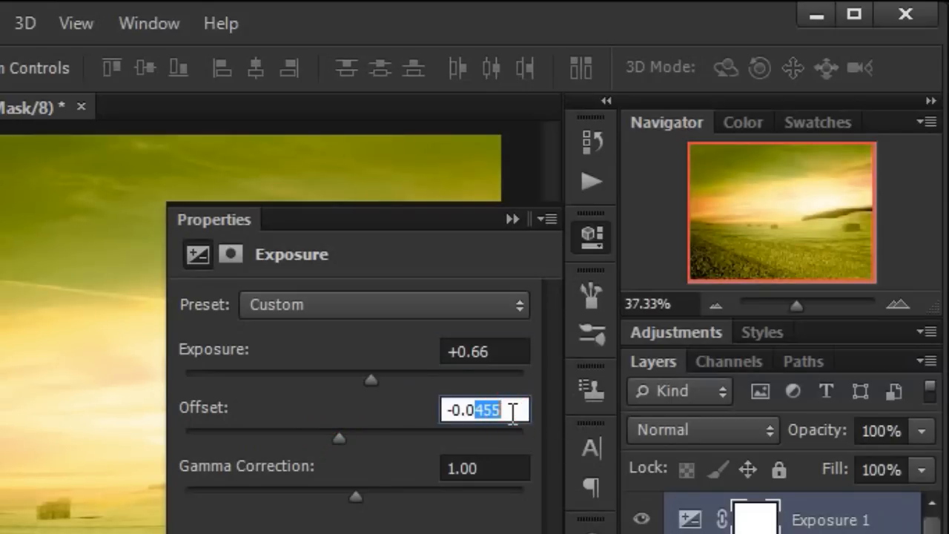
type("372")
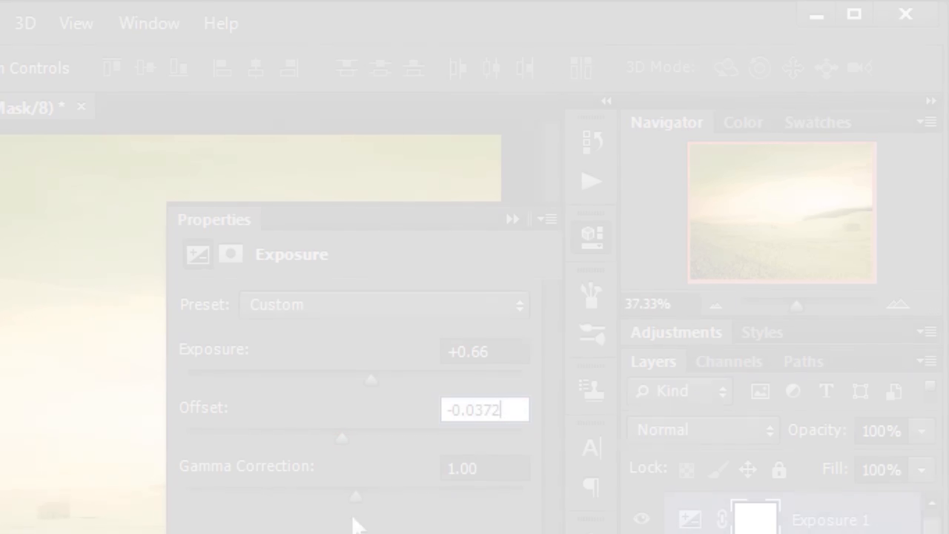
left_click_drag(356, 496, 364, 496)
left_click_drag(365, 226, 368, 227)
left_click_drag(460, 201, 498, 201)
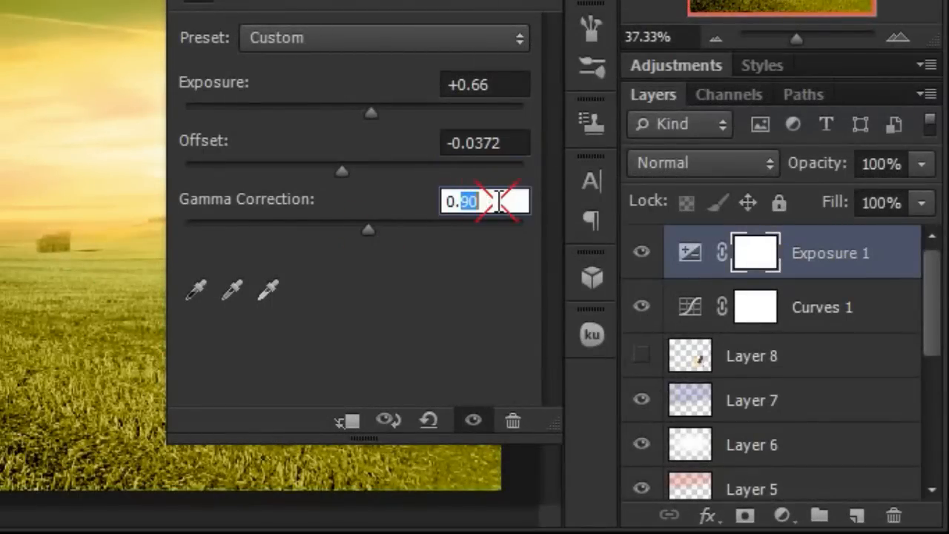
type("82")
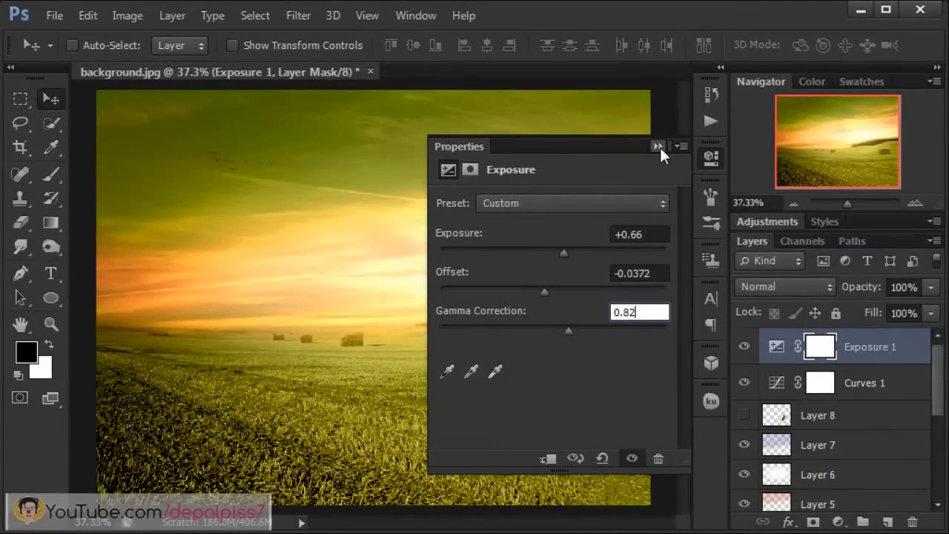
left_click(657, 146)
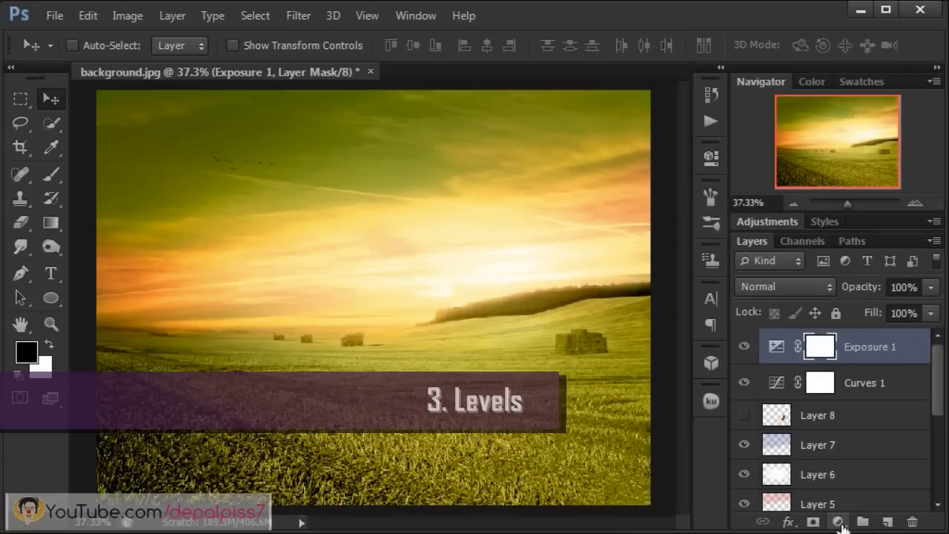
Add a Levels adjustment layer above Exposure 1 and raise the RGB black input level slightly to darken the shadows.
left_click(726, 508)
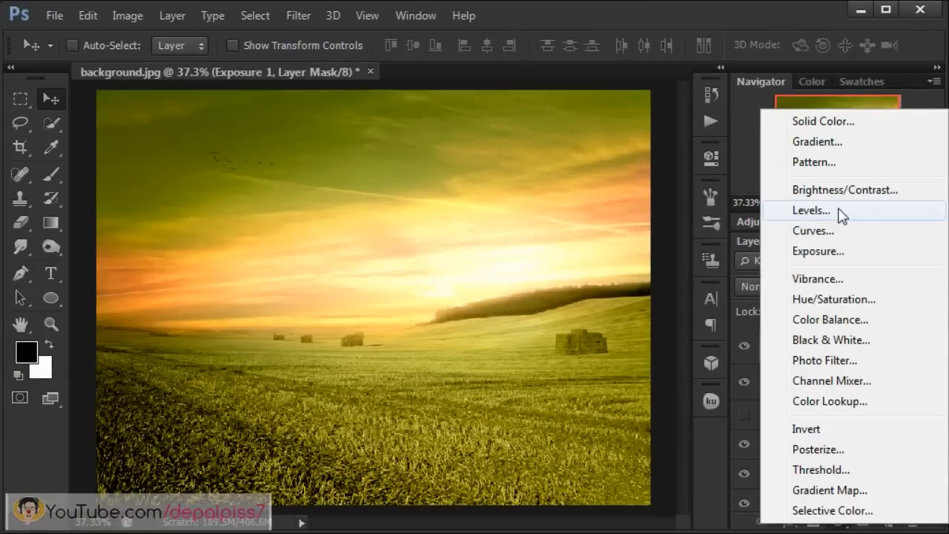
left_click(727, 271)
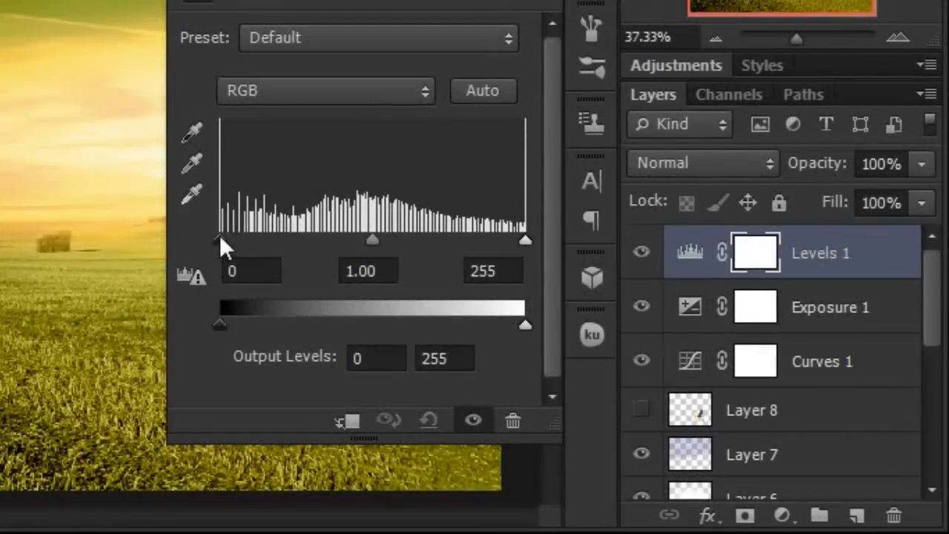
left_click_drag(463, 335, 470, 335)
left_click_drag(232, 236, 261, 240)
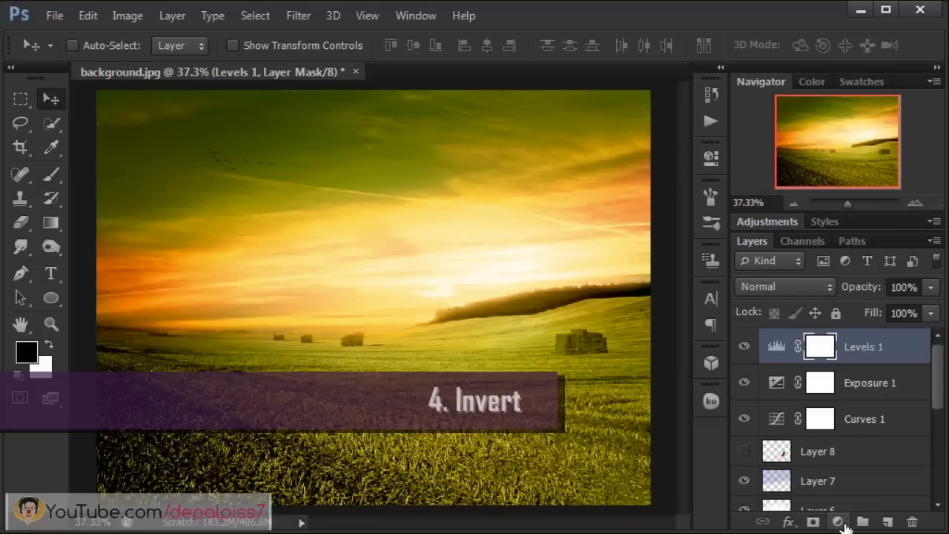
Add an Invert adjustment layer above Levels 1 and set its blending mode to Subtract.
left_click(786, 516)
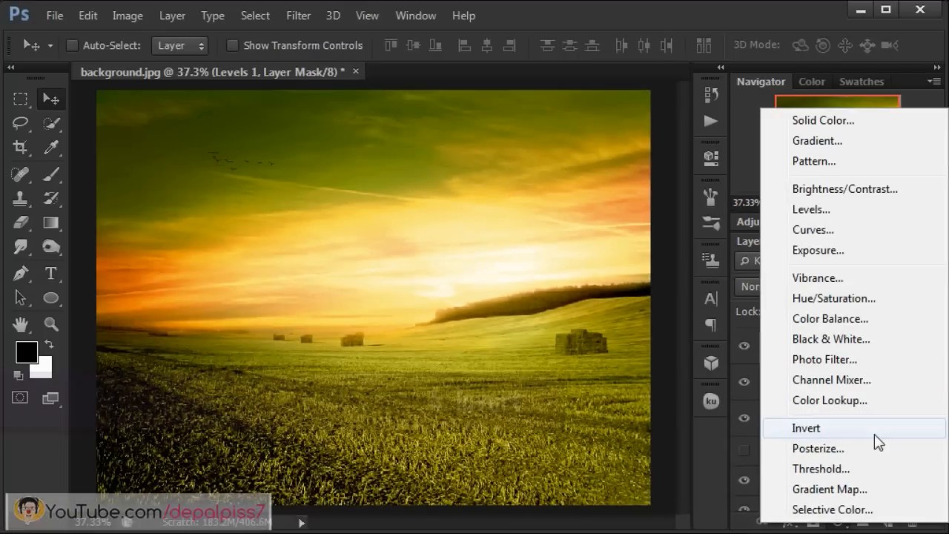
left_click(875, 433)
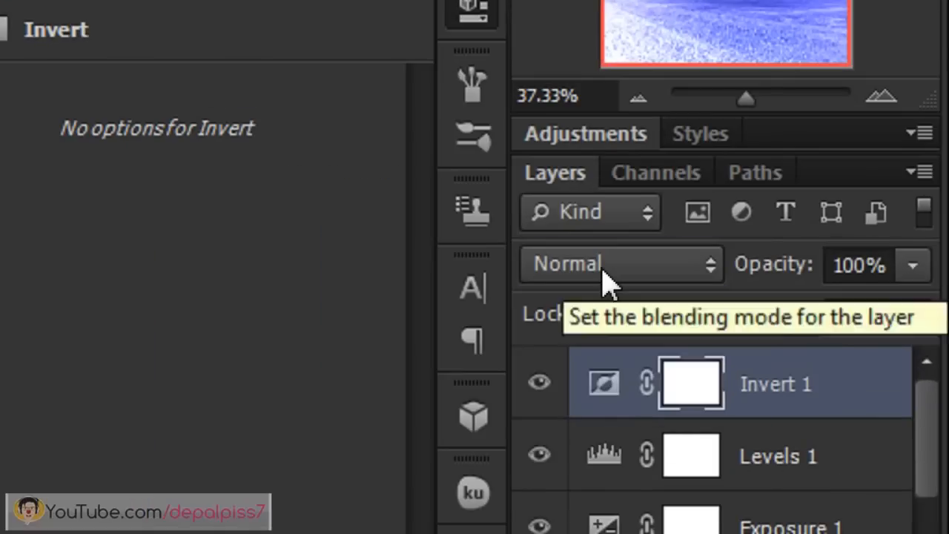
left_click(775, 287)
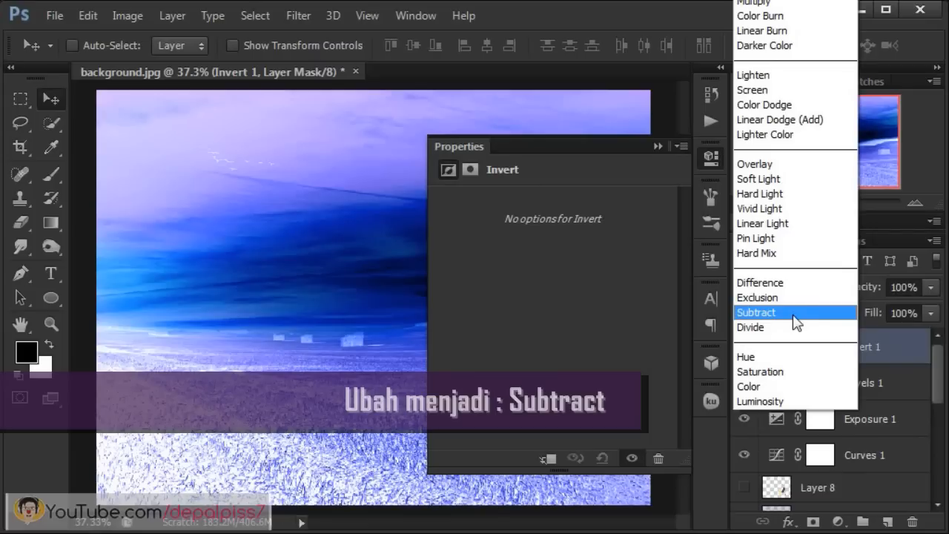
left_click(637, 318)
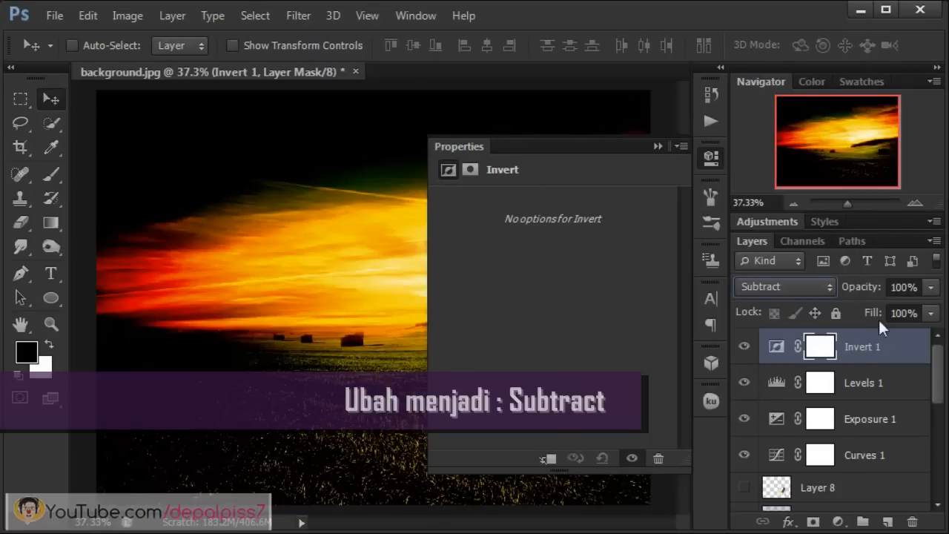
Reduce the Invert adjustment layer's opacity to 30%.
left_click(911, 288)
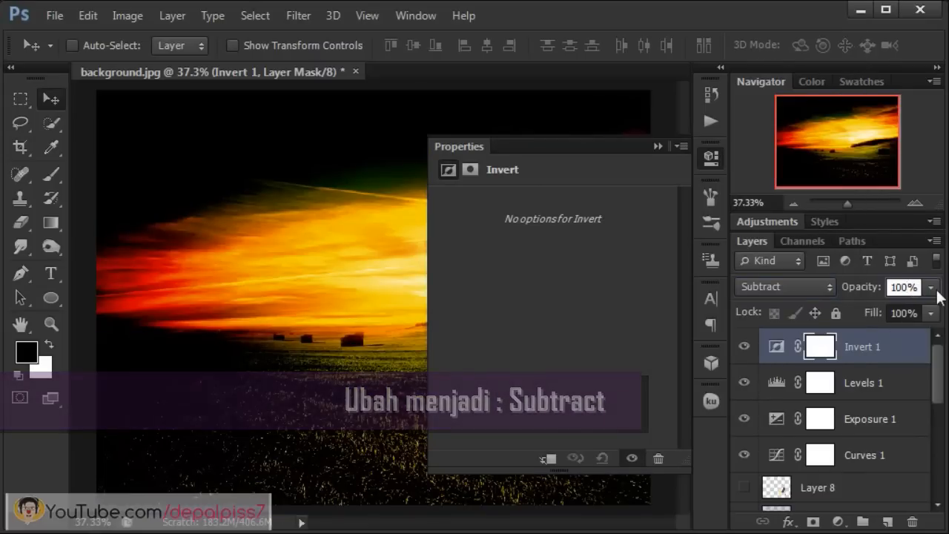
left_click(930, 287)
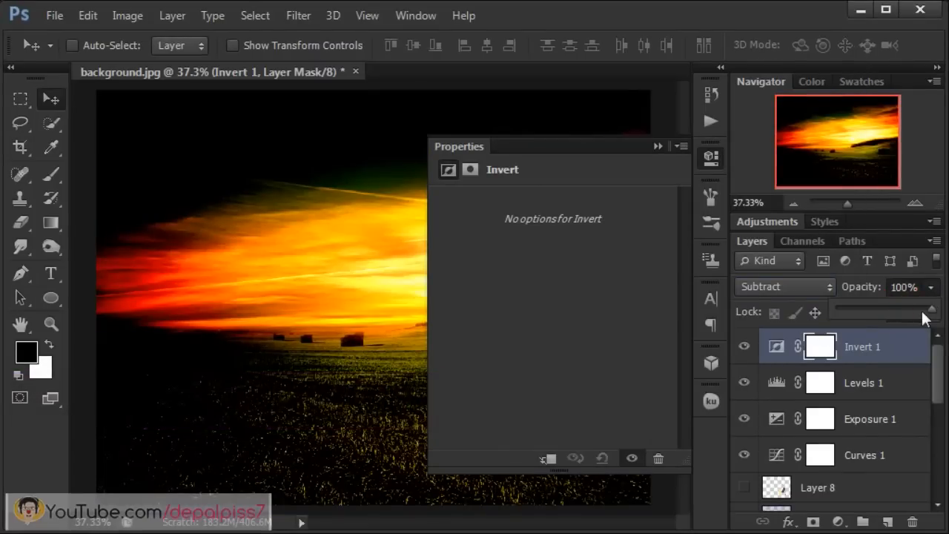
left_click_drag(902, 307, 896, 288)
type("30")
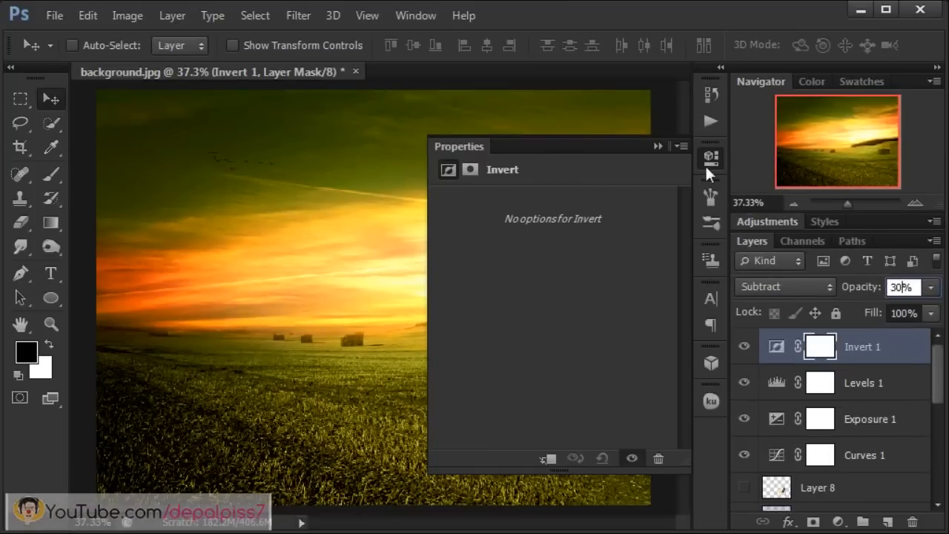
left_click(656, 147)
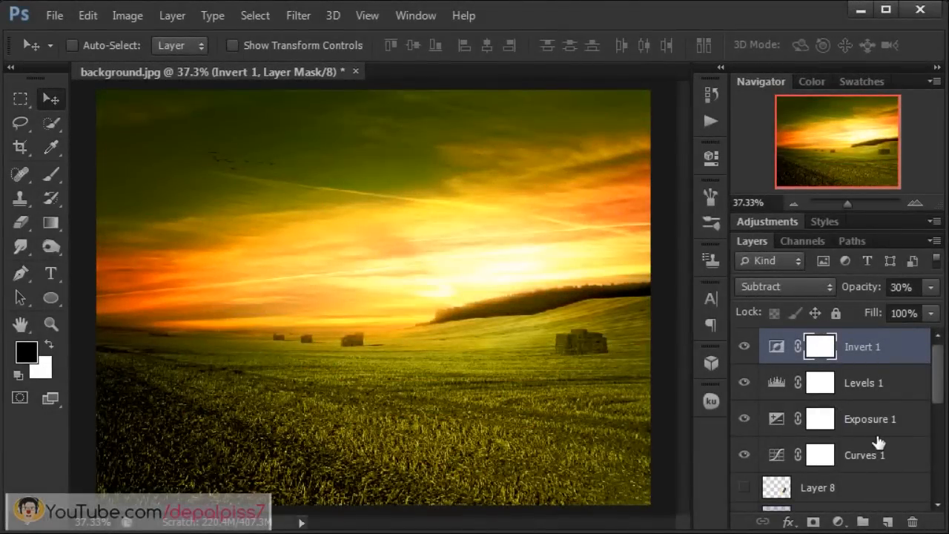
Select Layer 8, make the bear and girl visible again, and check the cut-out at actual pixels.
left_click_drag(938, 388, 939, 422)
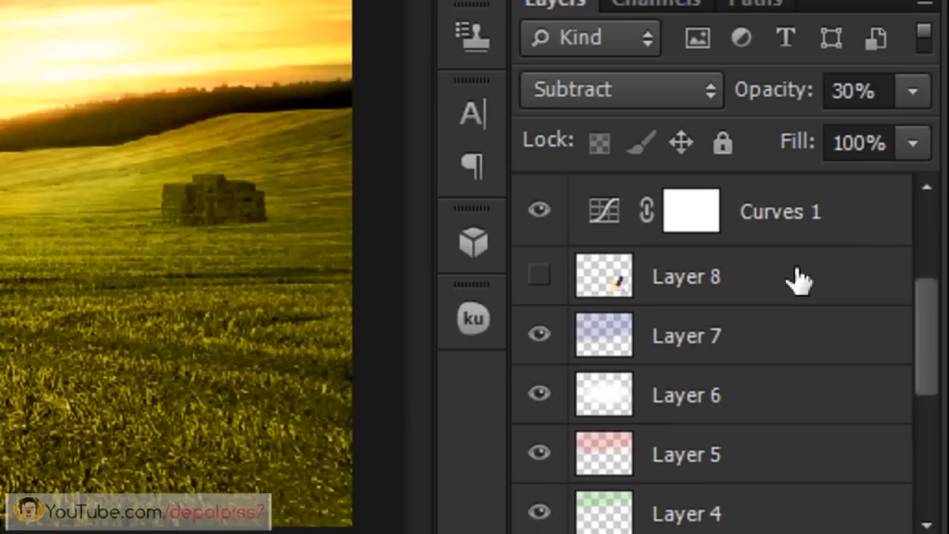
left_click(873, 381)
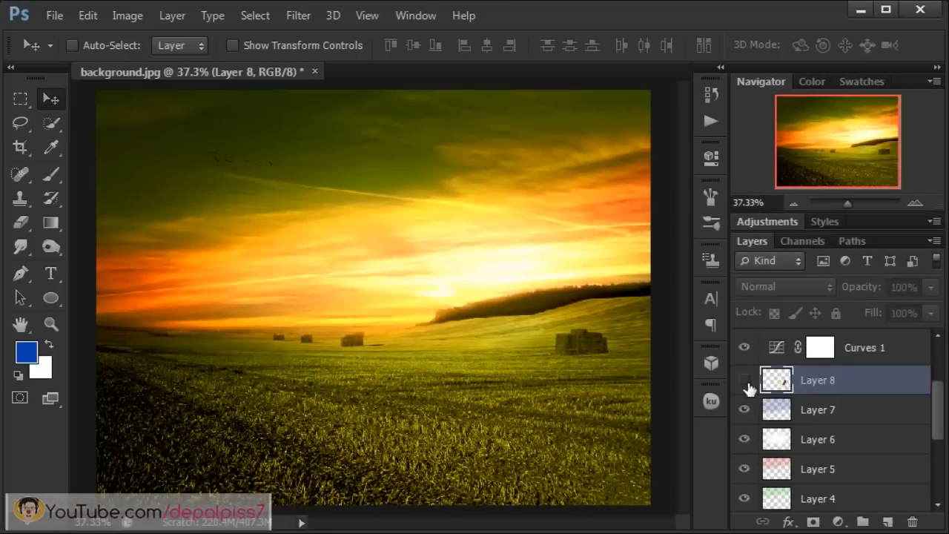
left_click(746, 381)
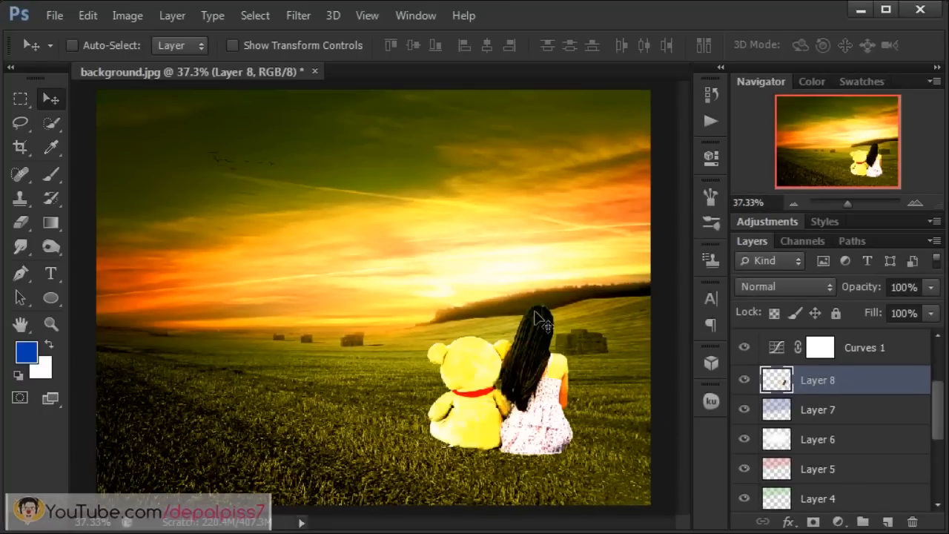
left_click(368, 16)
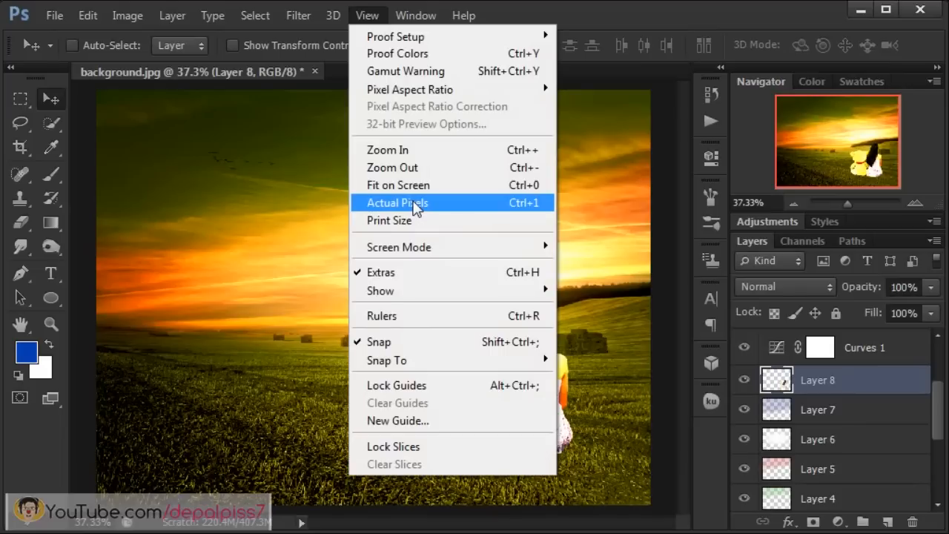
left_click(414, 202)
left_click_drag(828, 161, 855, 173)
left_click(364, 17)
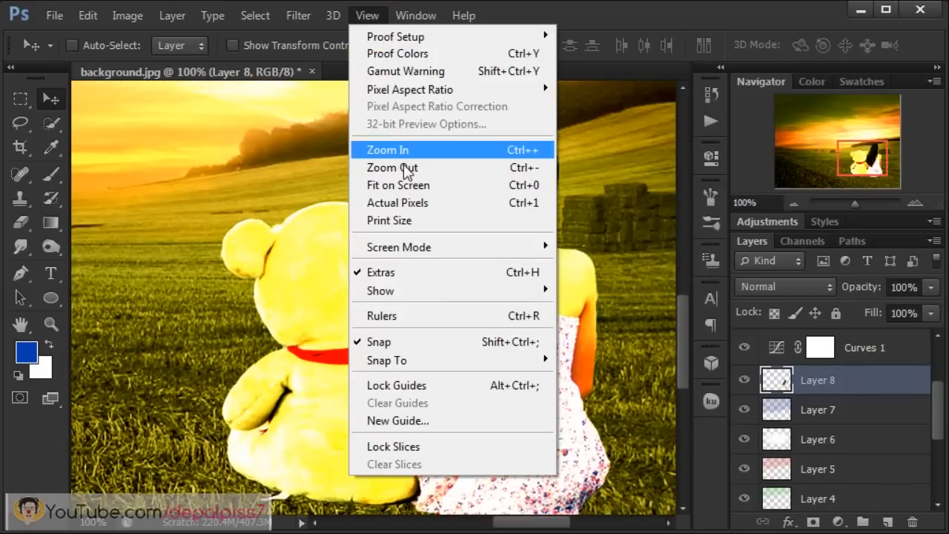
left_click(393, 186)
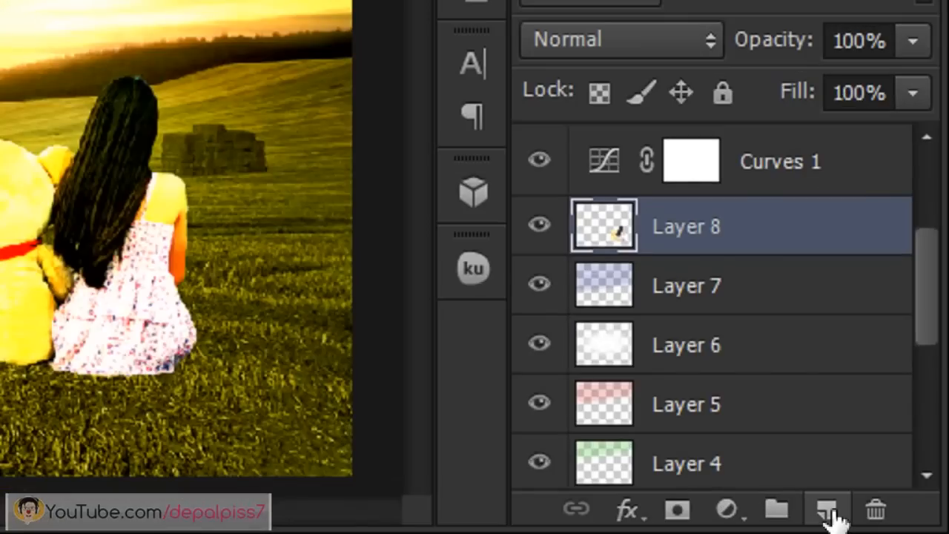
Create a new layer above Layer 8 and draw a flat elliptical selection on the grass just below the bear and girl.
left_click(889, 522)
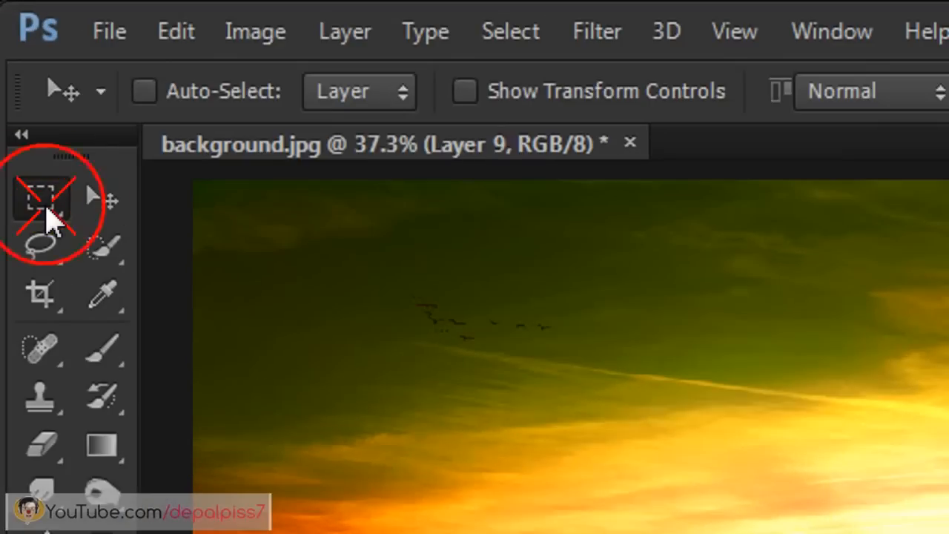
left_click(21, 100)
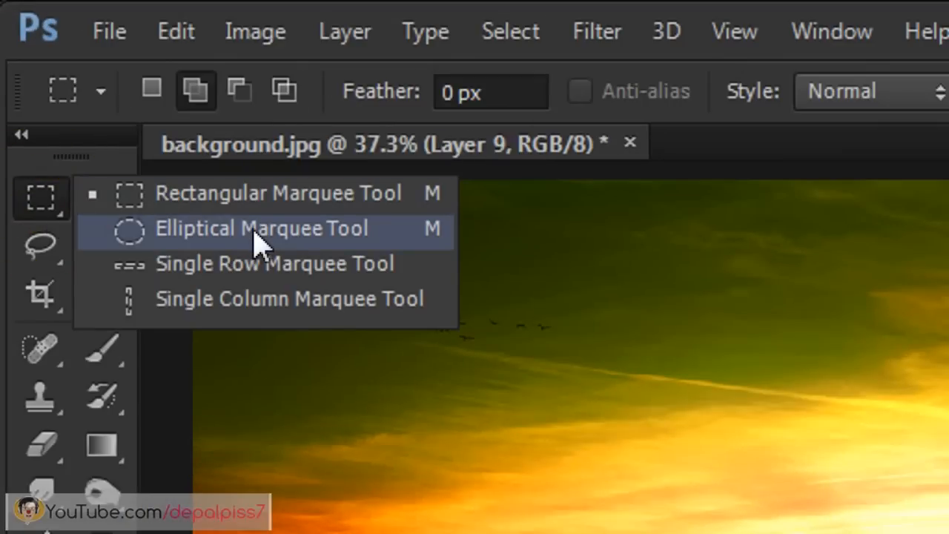
left_click(301, 240)
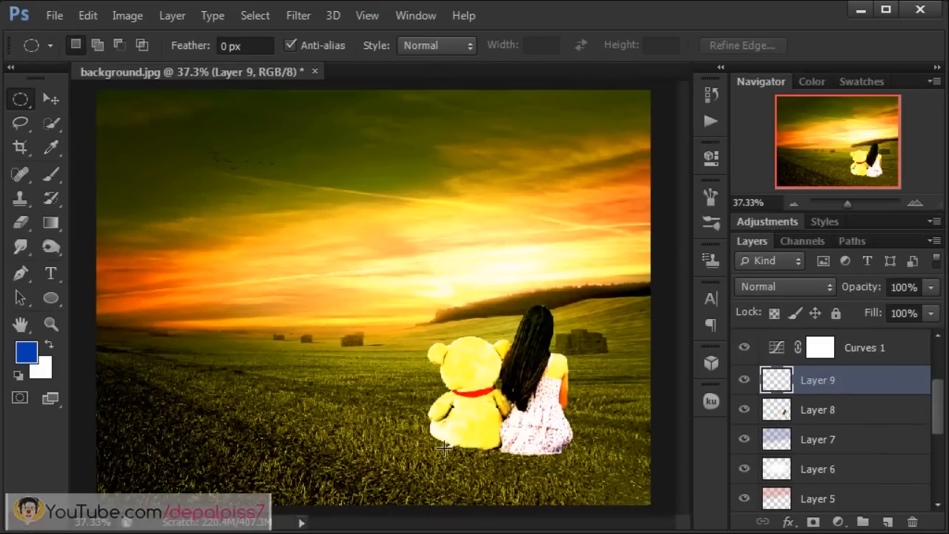
left_click_drag(442, 447, 584, 495)
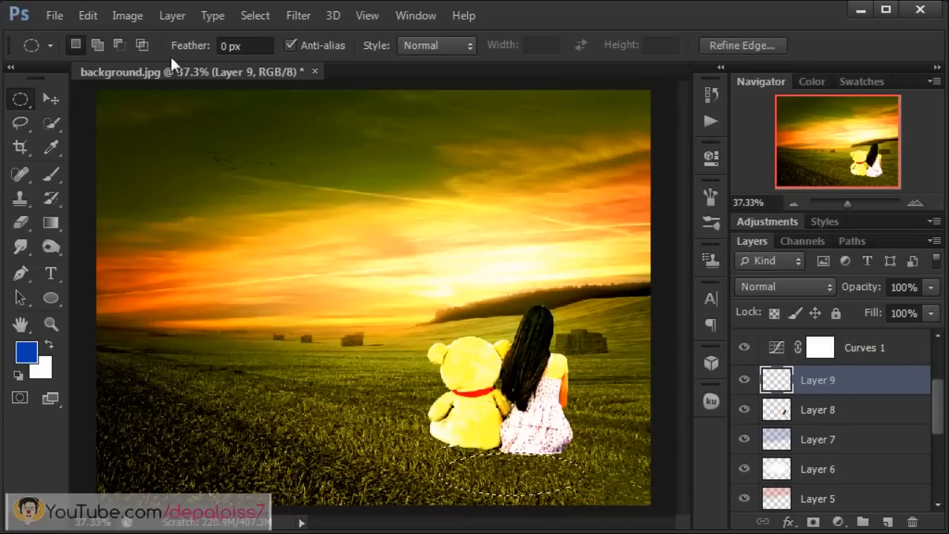
Fill the elliptical selection below the bear and girl with black on Layer 9 and deselect it.
left_click(93, 12)
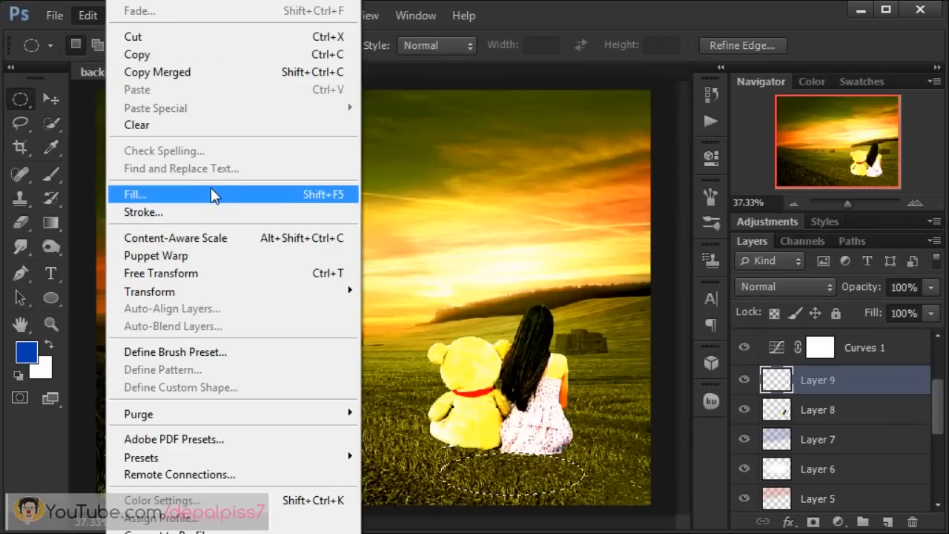
left_click(429, 284)
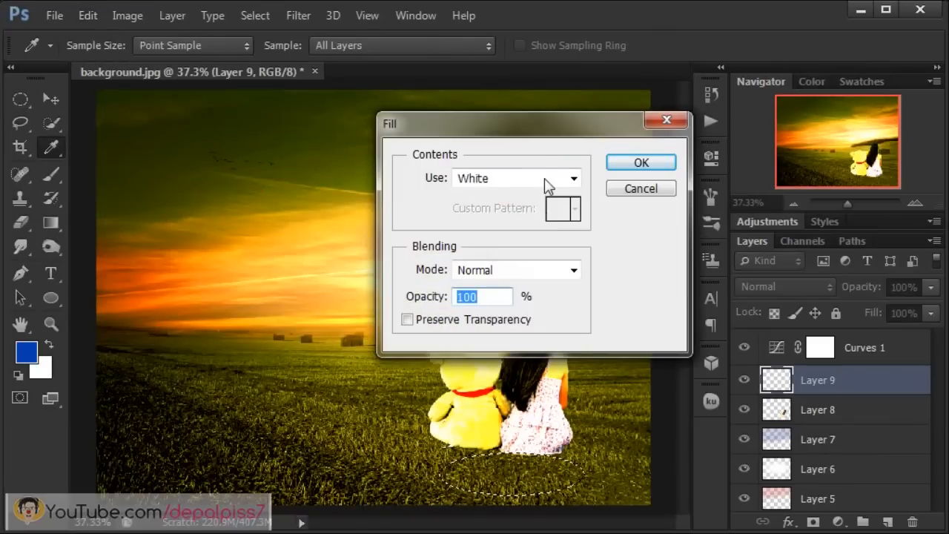
left_click(544, 178)
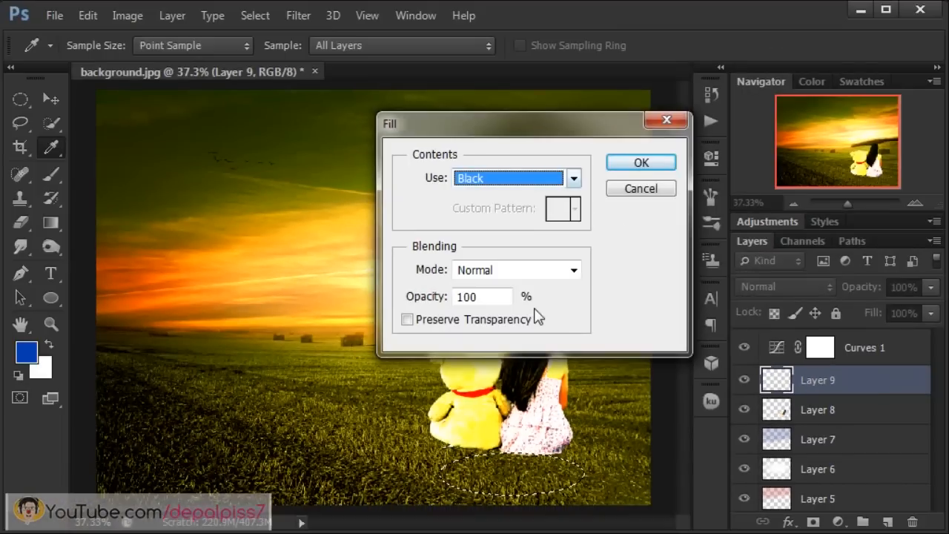
left_click(640, 163)
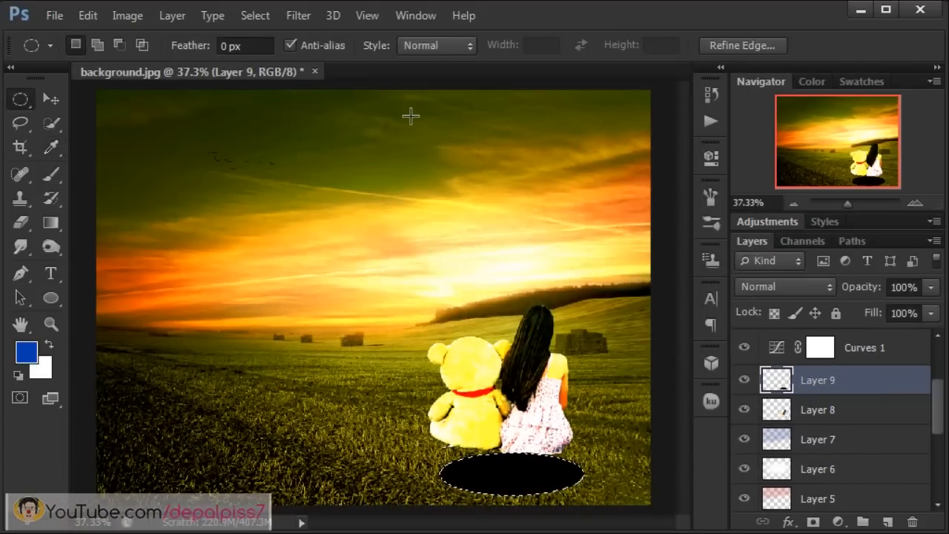
key("ctrl+d")
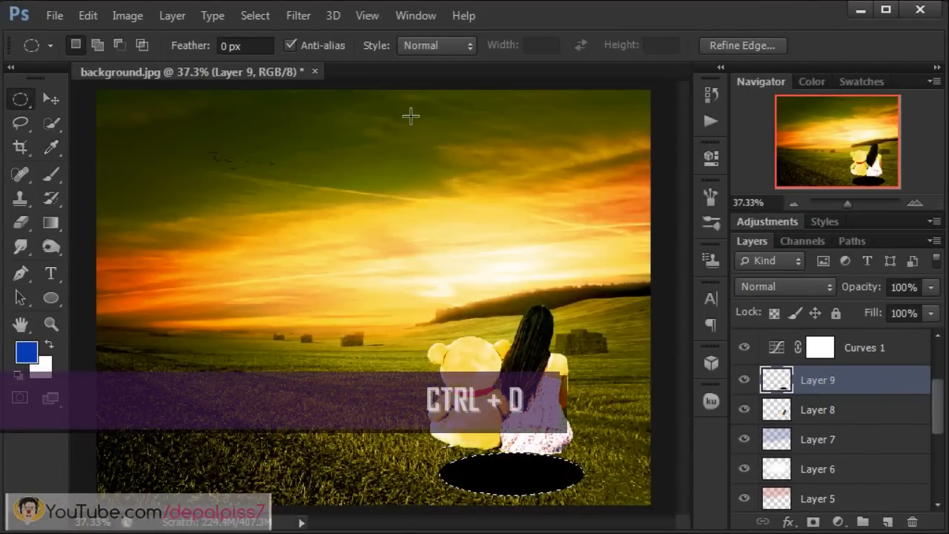
key("ctrl+d")
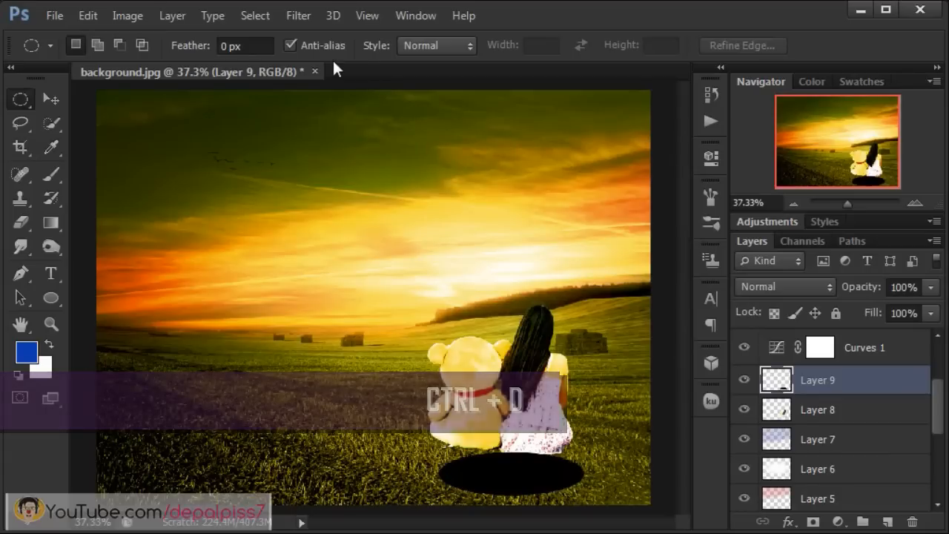
Soften the black ellipse with a Gaussian Blur of 45.6 pixels and reduce Layer 9's opacity to 23%.
left_click(308, 17)
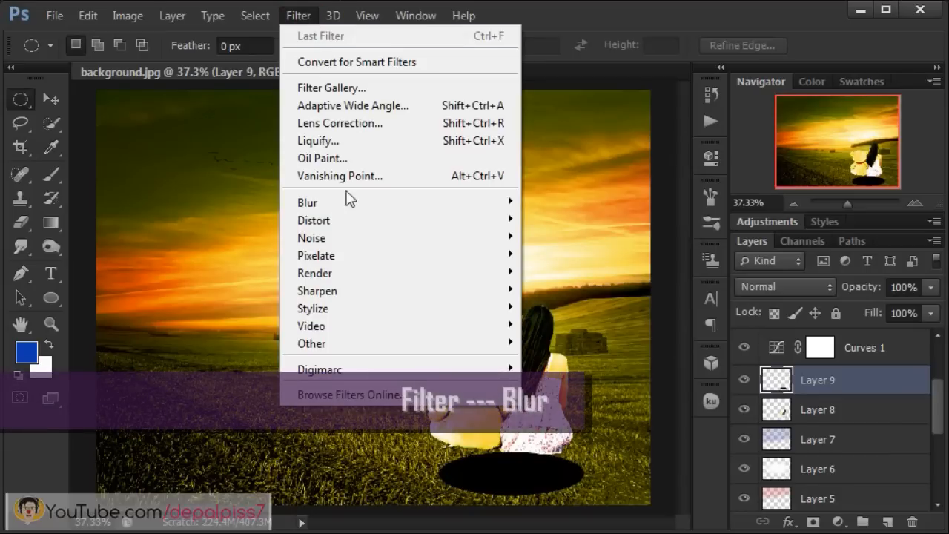
mouse_move(505, 203)
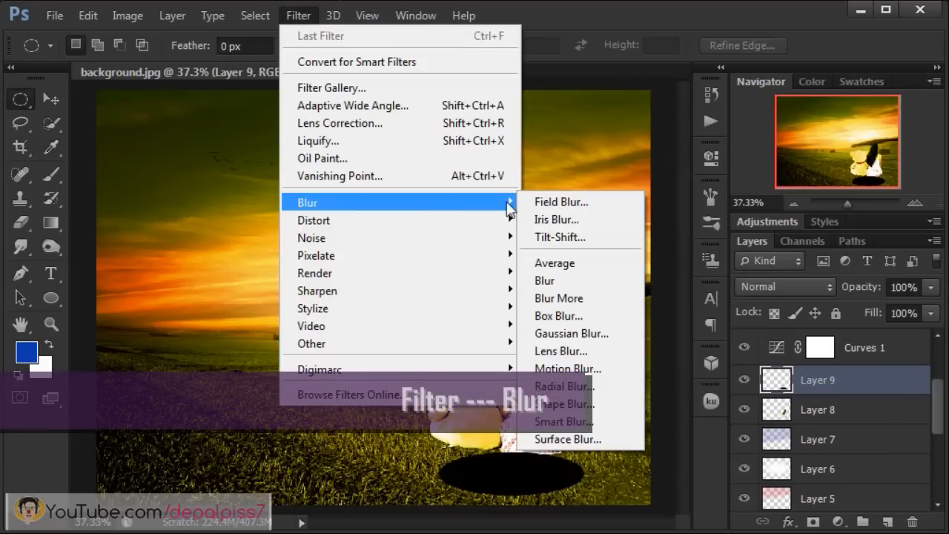
left_click(583, 335)
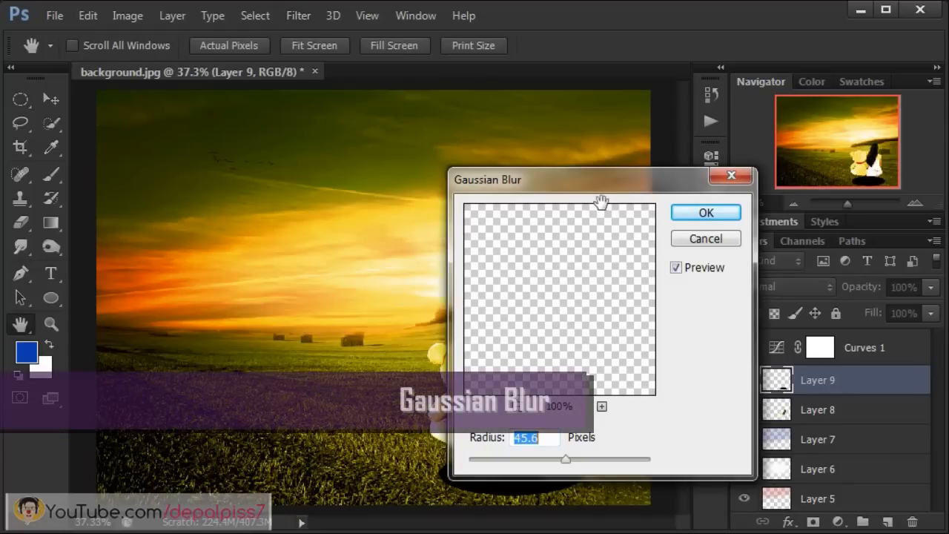
left_click_drag(631, 185, 773, 200)
left_click_drag(806, 299, 708, 130)
left_click(807, 159)
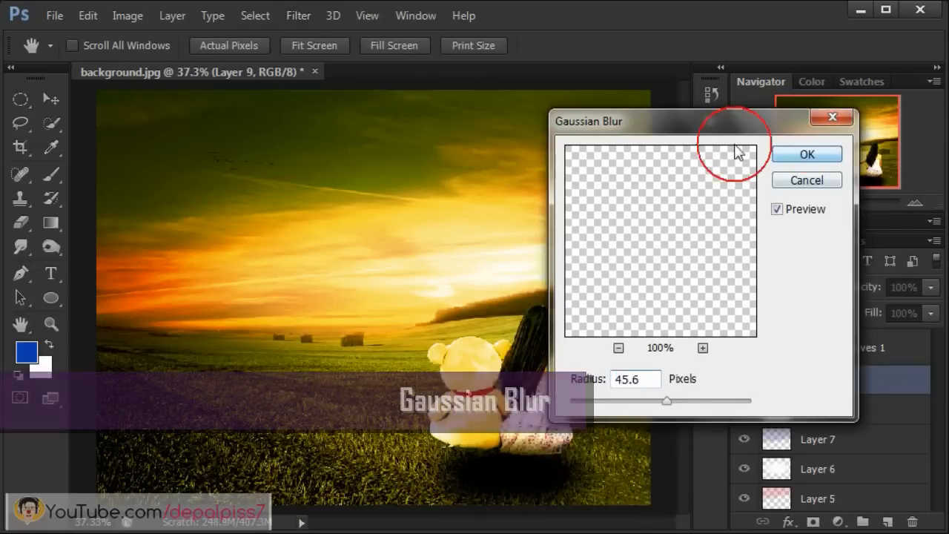
left_click(931, 287)
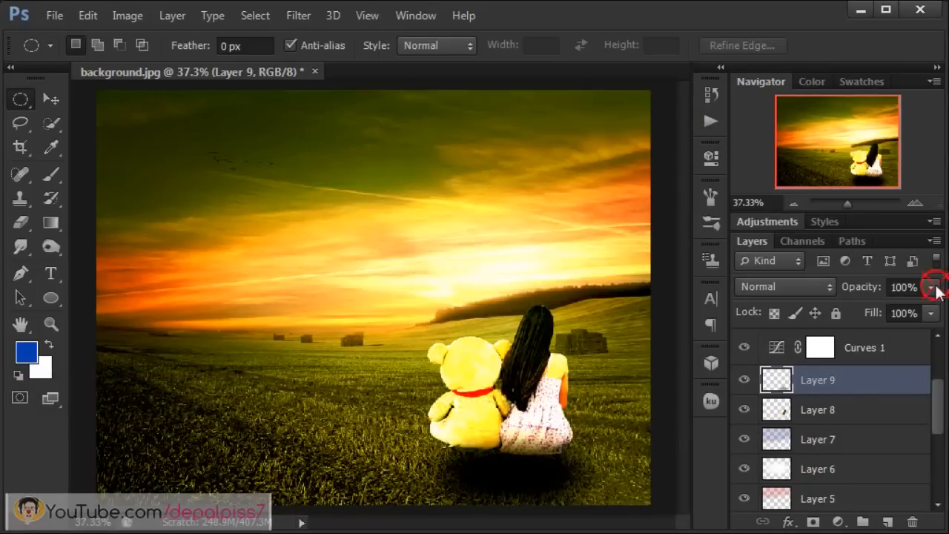
left_click_drag(933, 315, 858, 315)
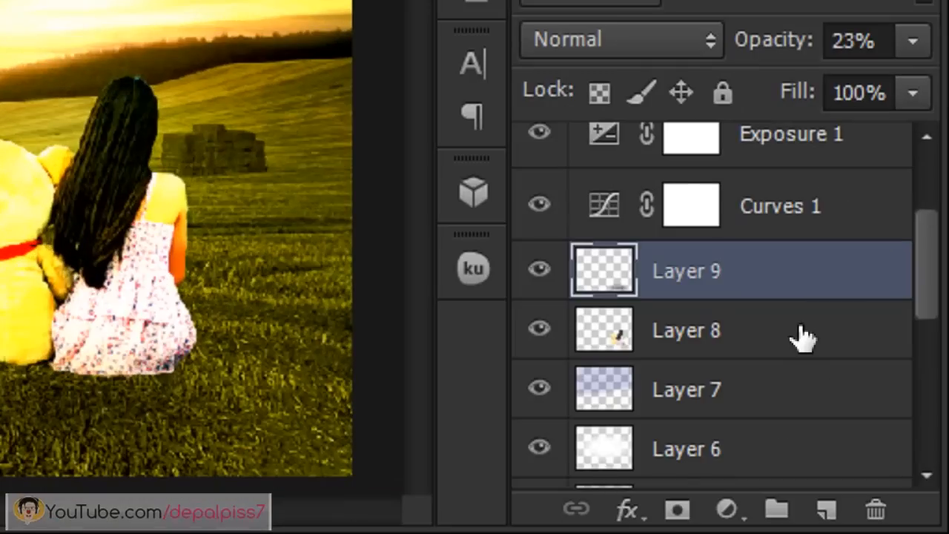
Apply Match Color to Layer 8 with Neutralize enabled to remove the color cast from the bear and girl.
left_click(875, 434)
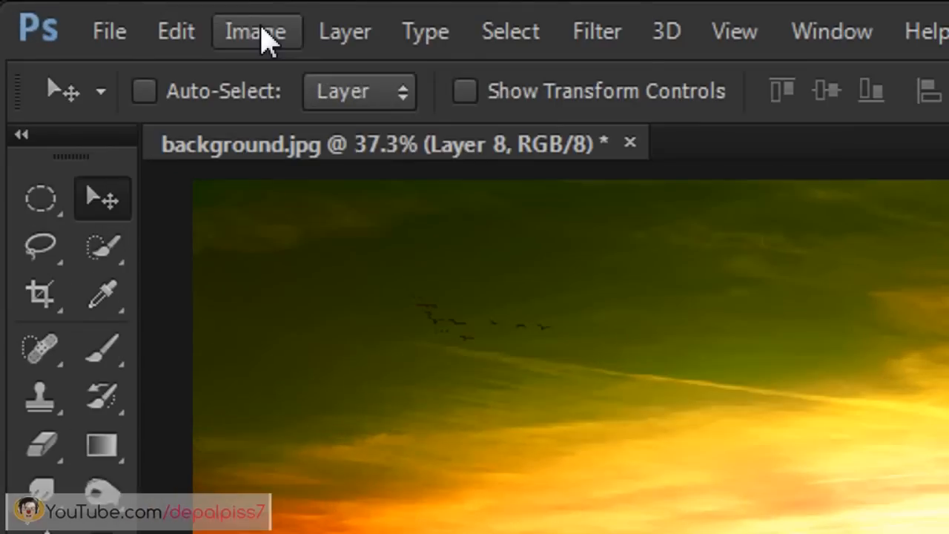
left_click(133, 17)
mouse_move(317, 116)
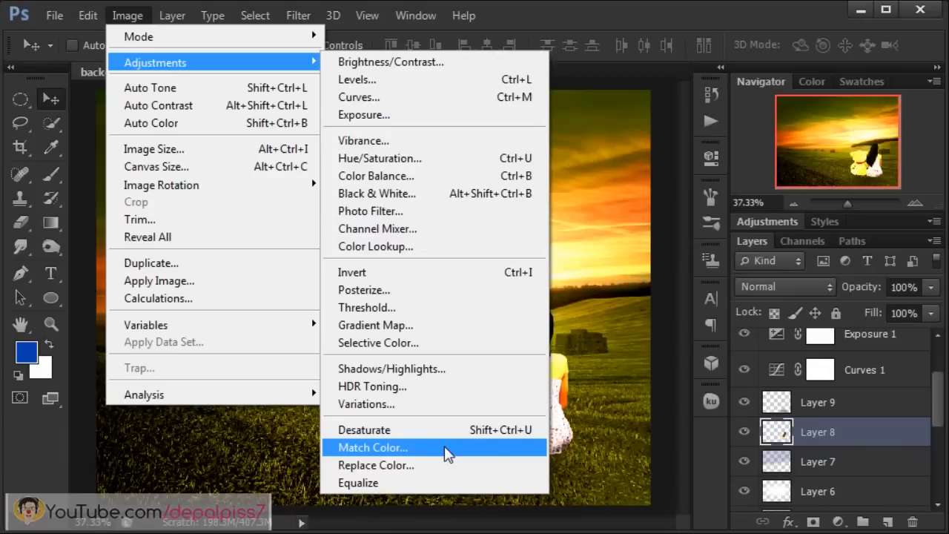
left_click(482, 375)
left_click_drag(458, 401, 806, 57)
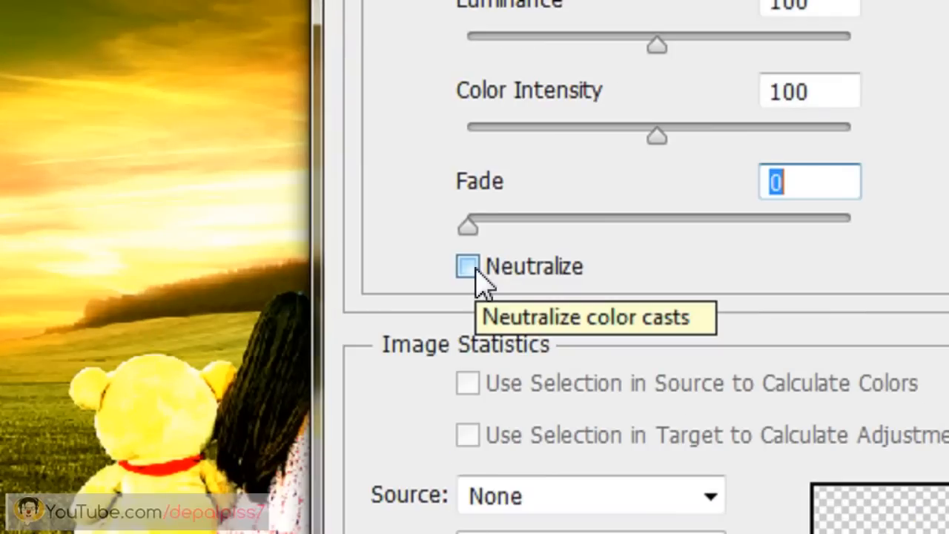
left_click(468, 268)
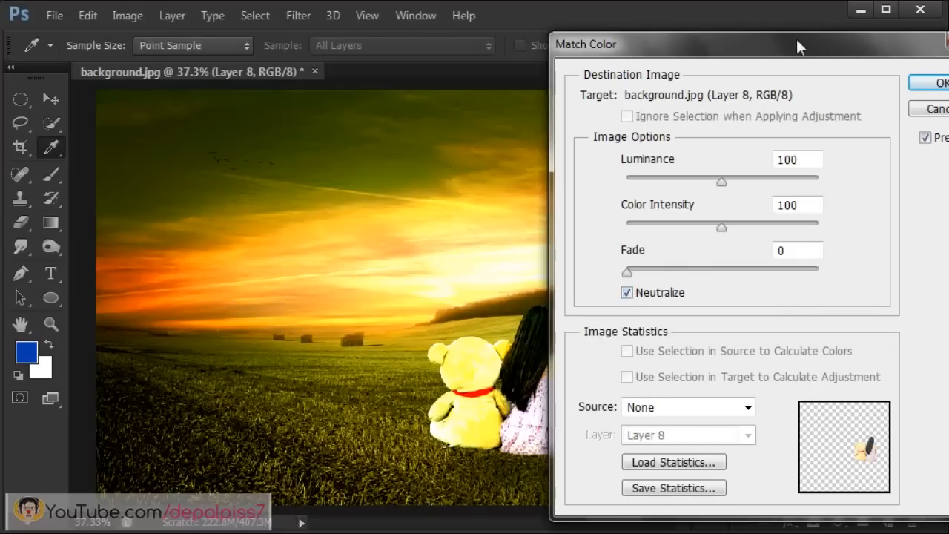
left_click_drag(799, 47, 404, 87)
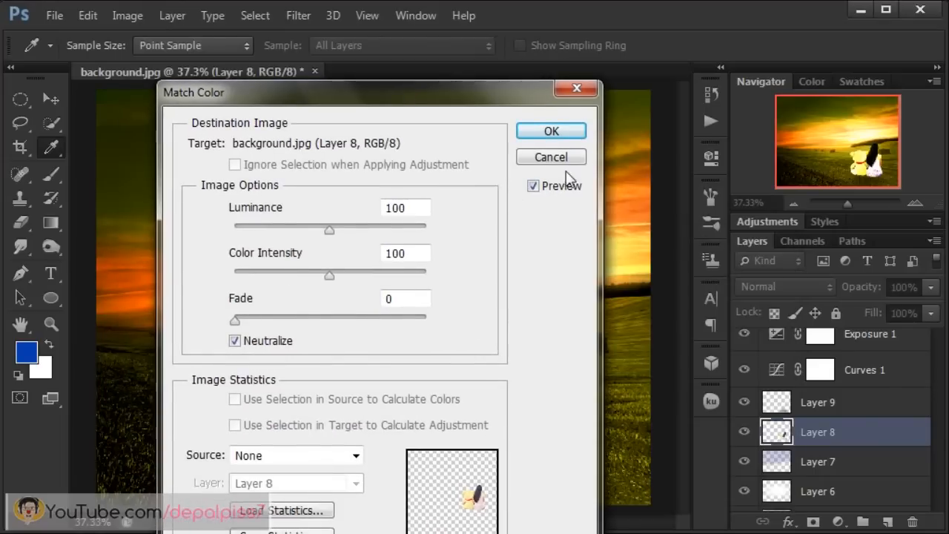
left_click(554, 132)
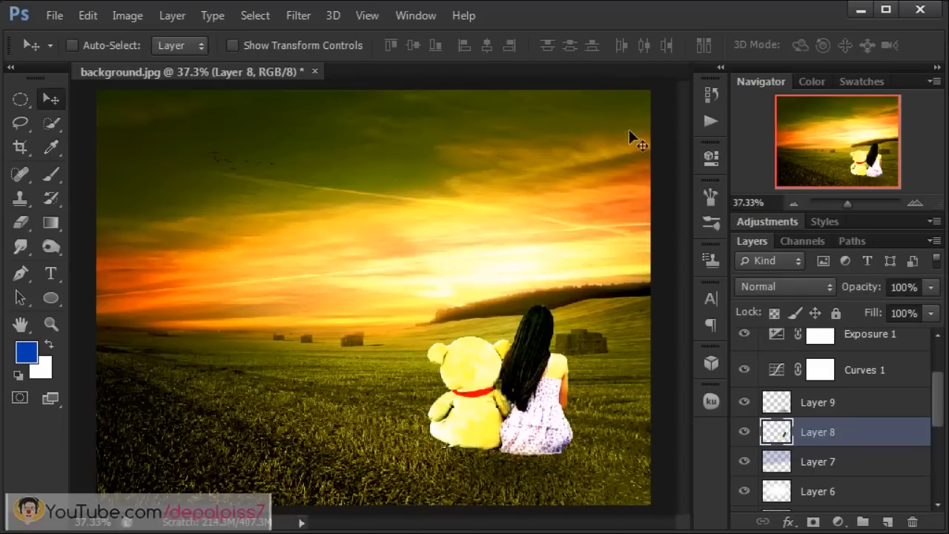
Add a Brightness/Contrast adjustment layer above Layer 8 and clip it to the bear and girl.
left_click(371, 16)
left_click(433, 204)
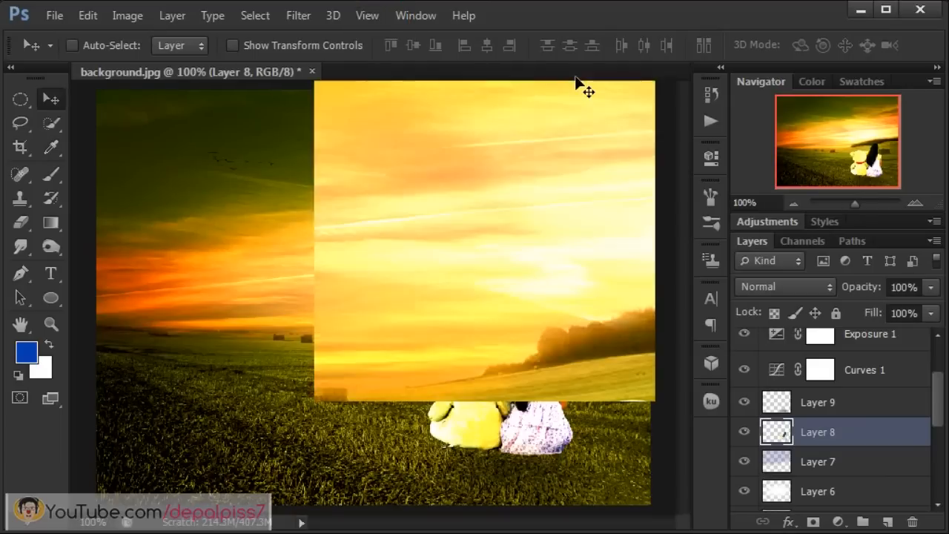
left_click_drag(853, 145, 889, 167)
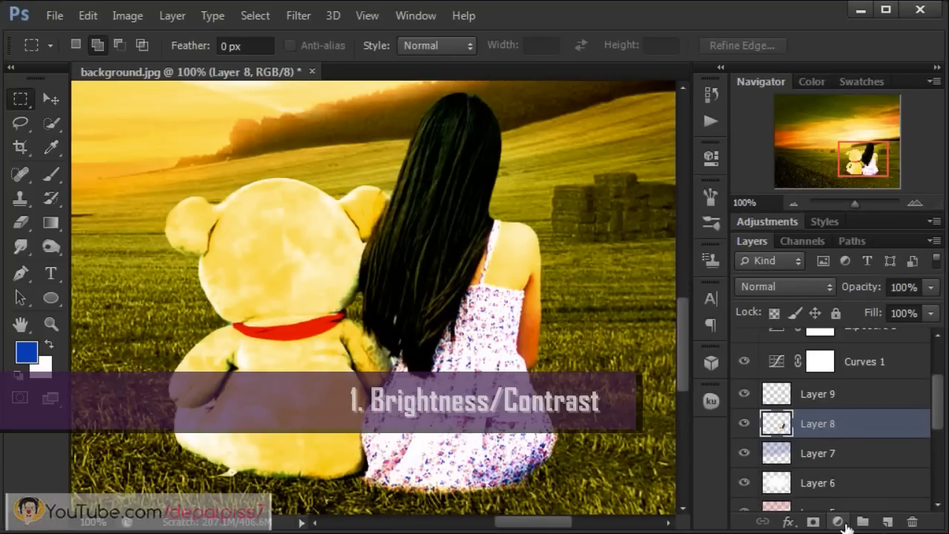
left_click(726, 508)
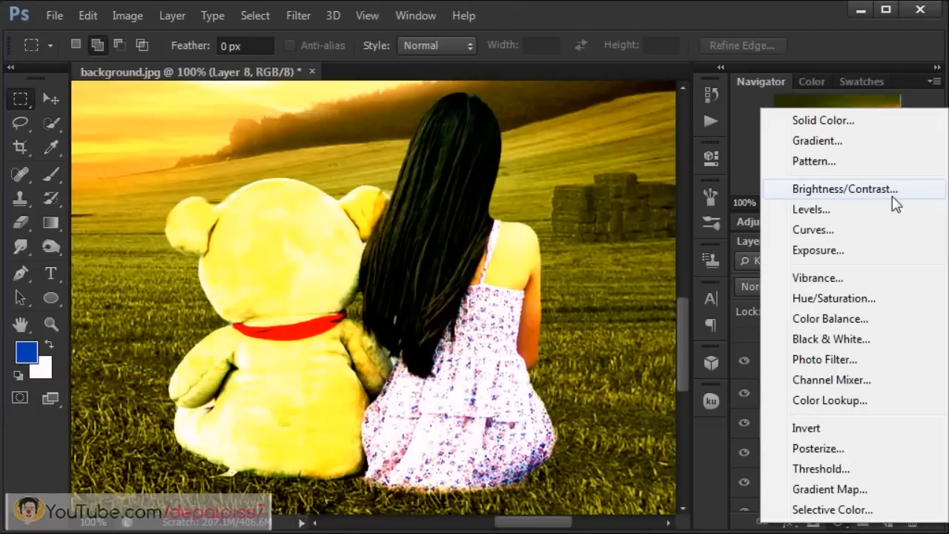
left_click(894, 197)
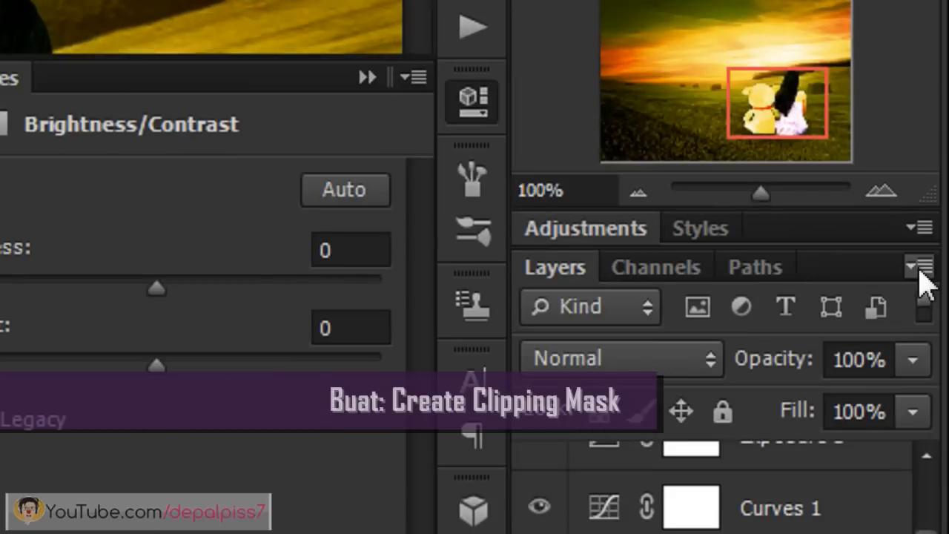
left_click(934, 242)
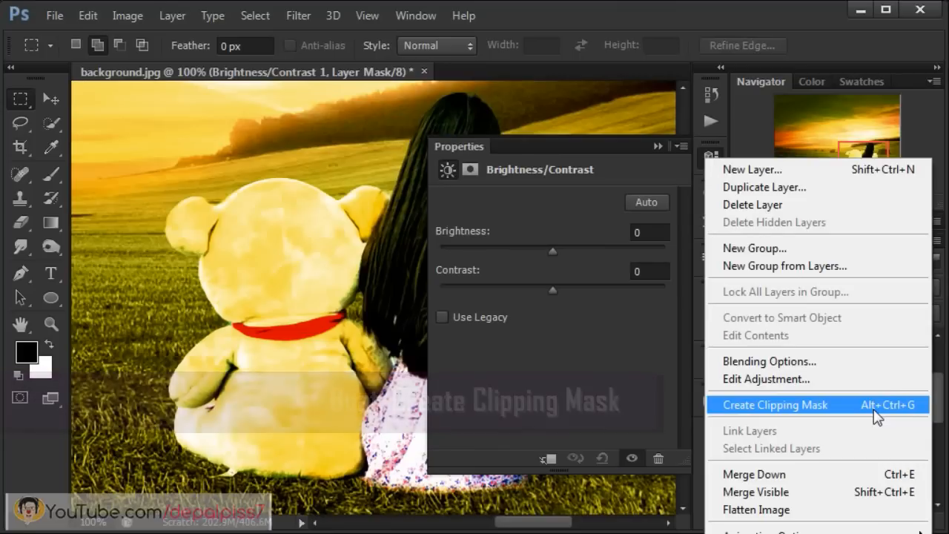
left_click(800, 286)
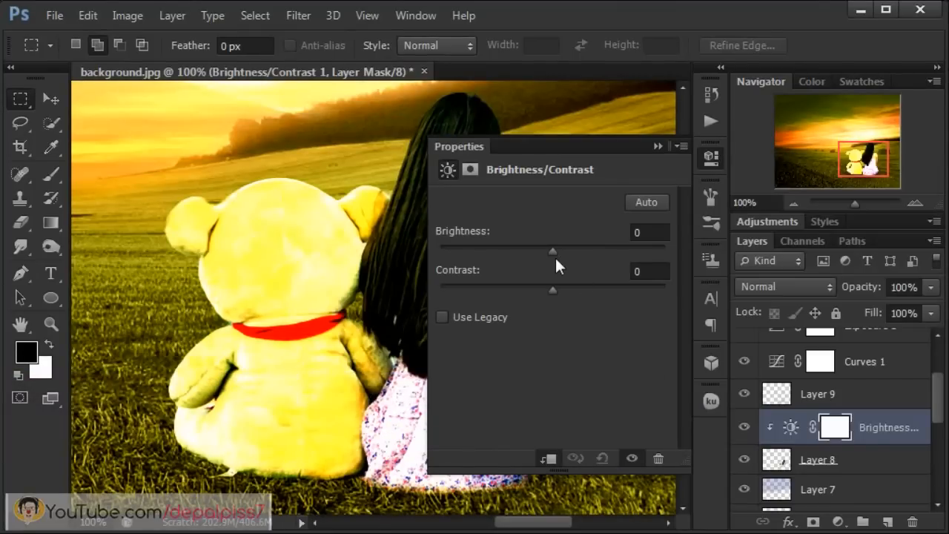
left_click_drag(938, 413, 938, 419)
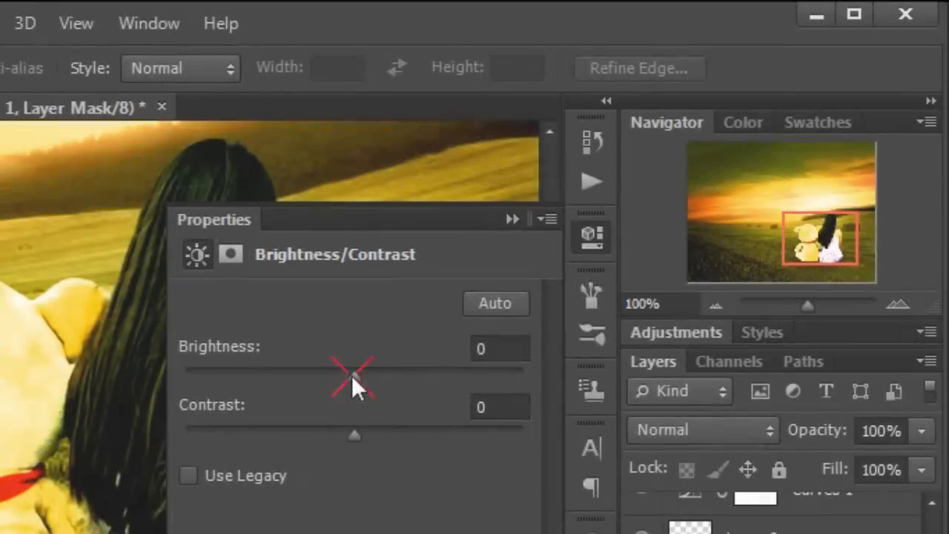
Set the clipped adjustment layer's brightness to -33 and contrast to -50, and close its settings.
left_click_drag(552, 252, 532, 250)
left_click_drag(323, 371, 299, 372)
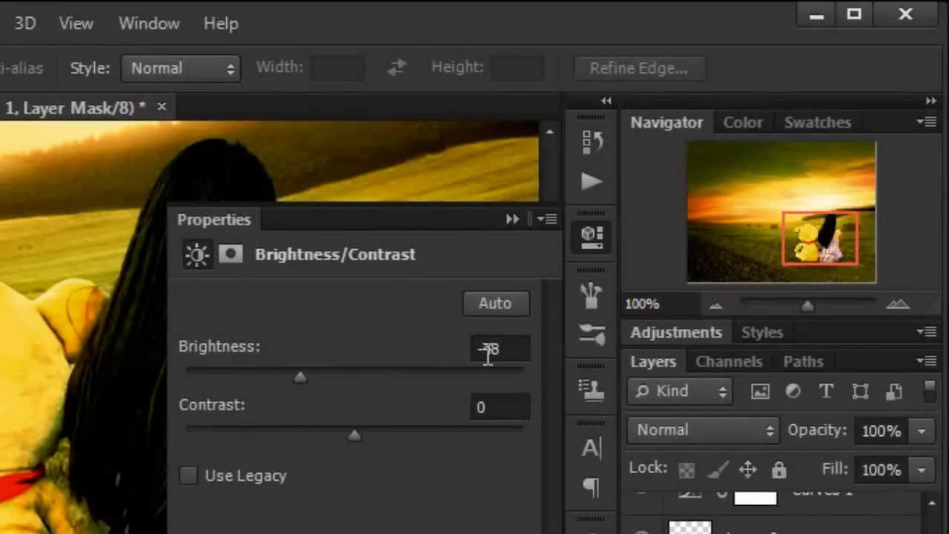
double_click(489, 356)
type("33")
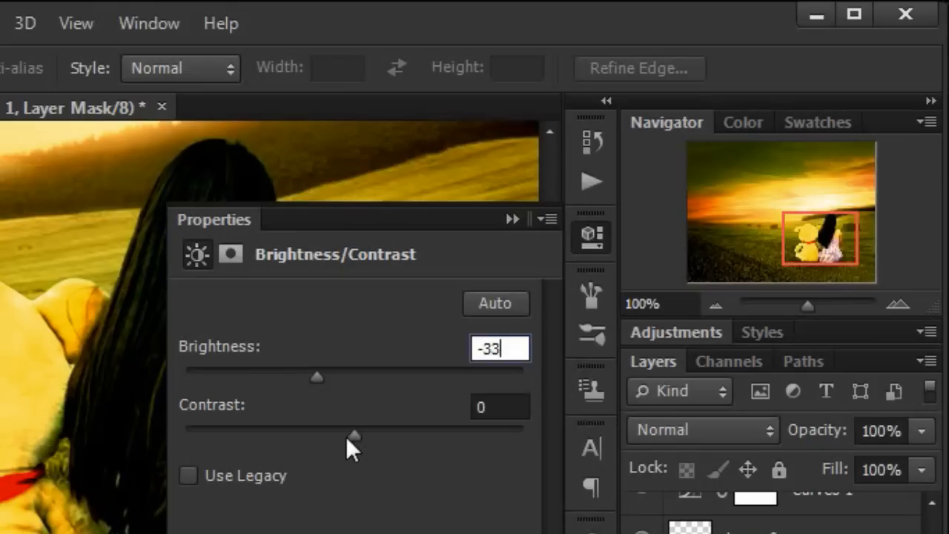
left_click_drag(345, 436, 327, 439)
double_click(506, 408)
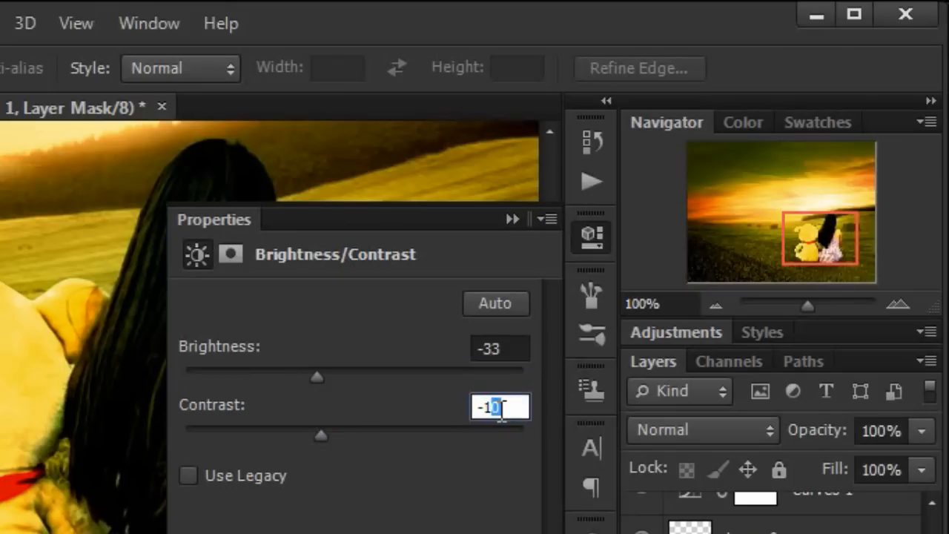
triple_click(485, 405)
type("-50")
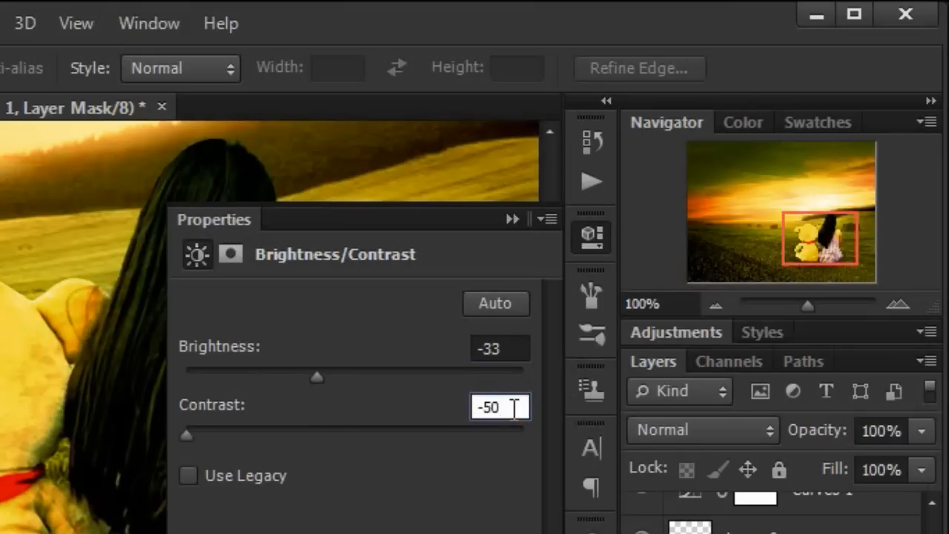
left_click(511, 219)
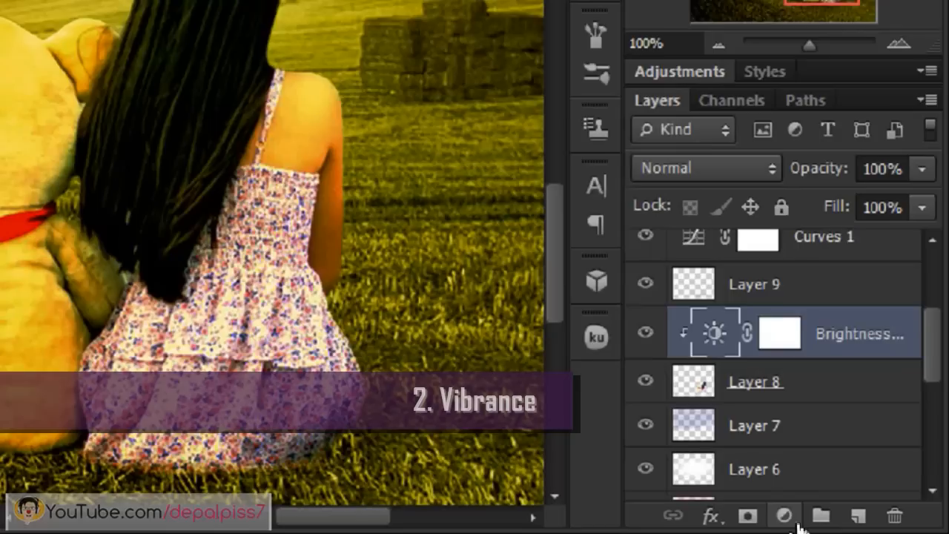
Add a Vibrance adjustment layer above Brightness/Contrast 1 and clip it to the bear and girl.
left_click(726, 509)
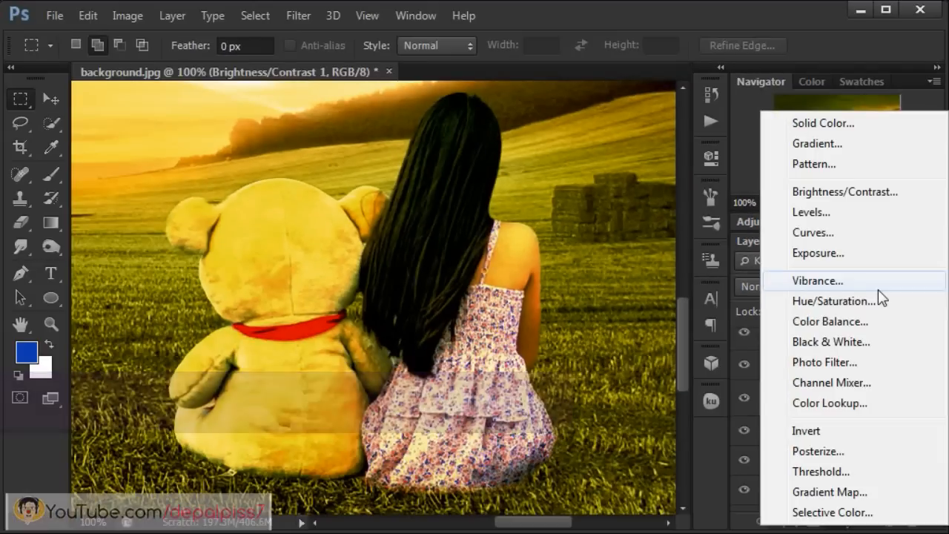
left_click(808, 267)
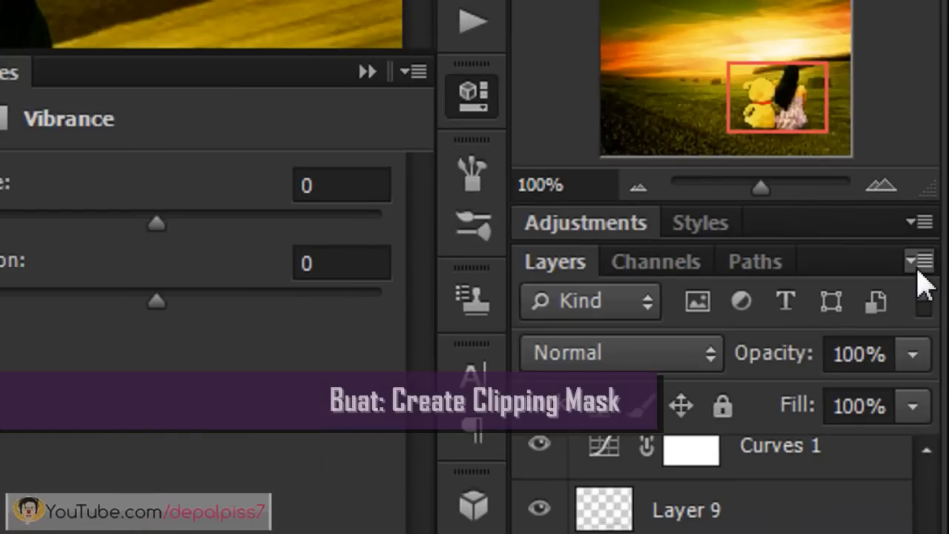
left_click(919, 268)
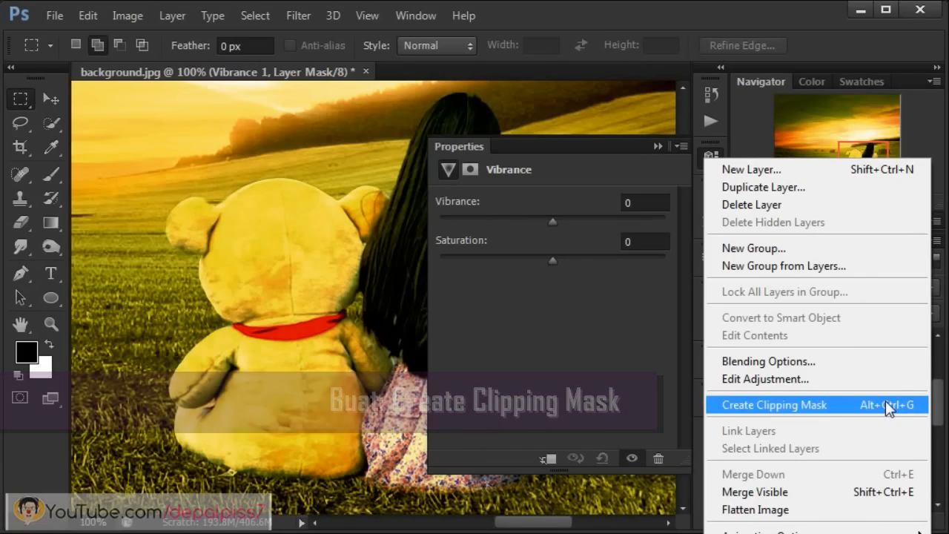
left_click(823, 274)
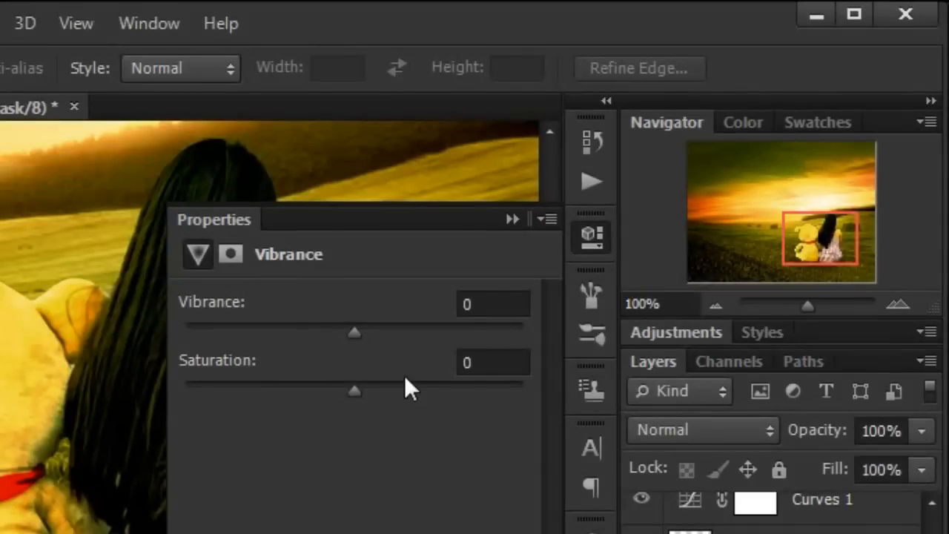
Set the clipped Vibrance layer's vibrance to +75 and saturation to -30, and compare the image with and without it.
left_click_drag(356, 333, 381, 335)
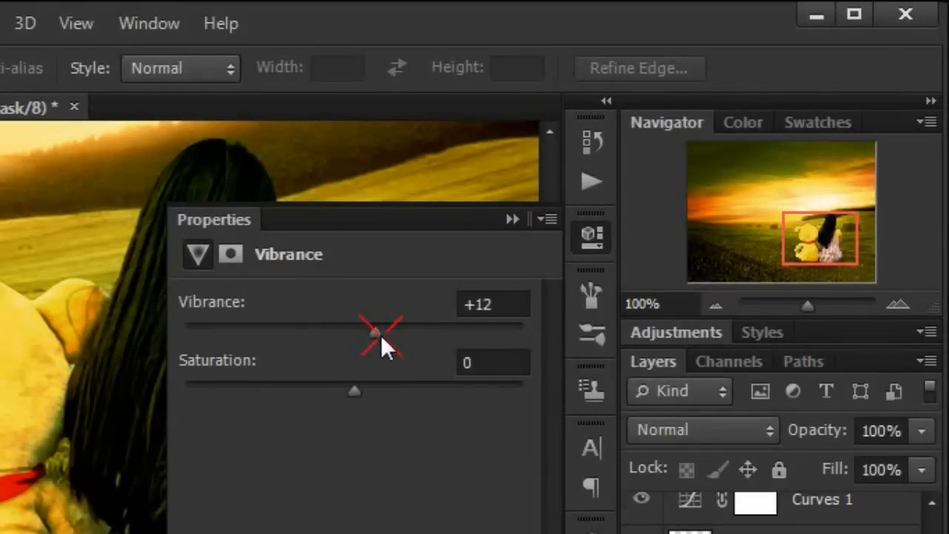
double_click(479, 305)
type("75")
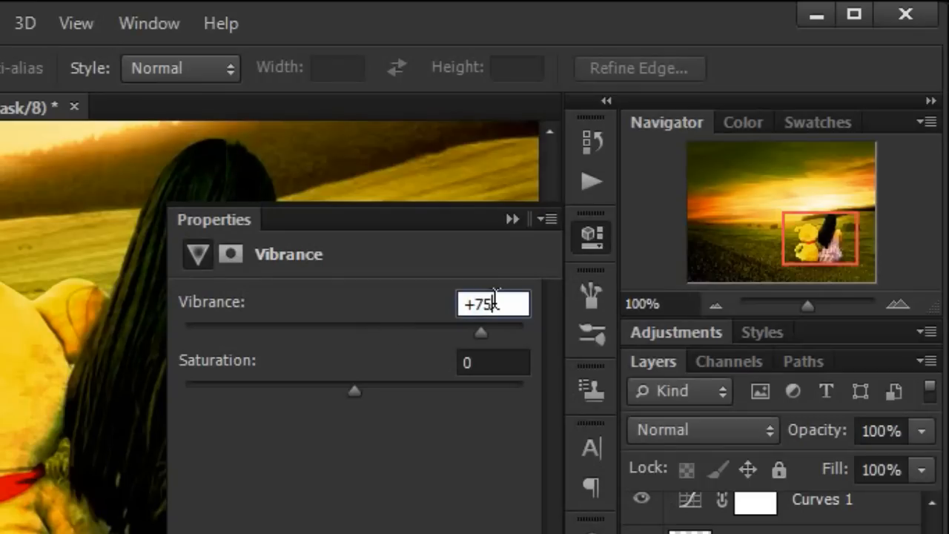
left_click_drag(354, 391, 309, 391)
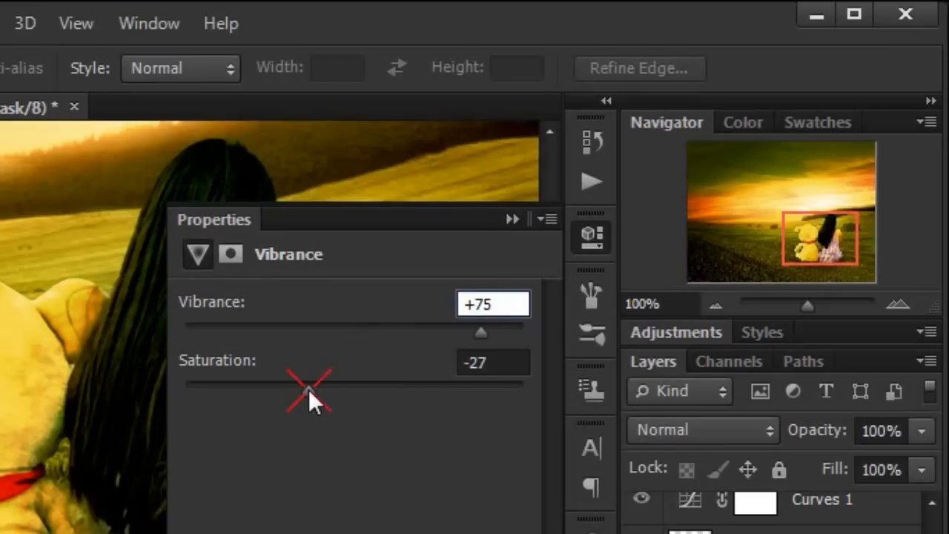
left_click(481, 362)
type("-30")
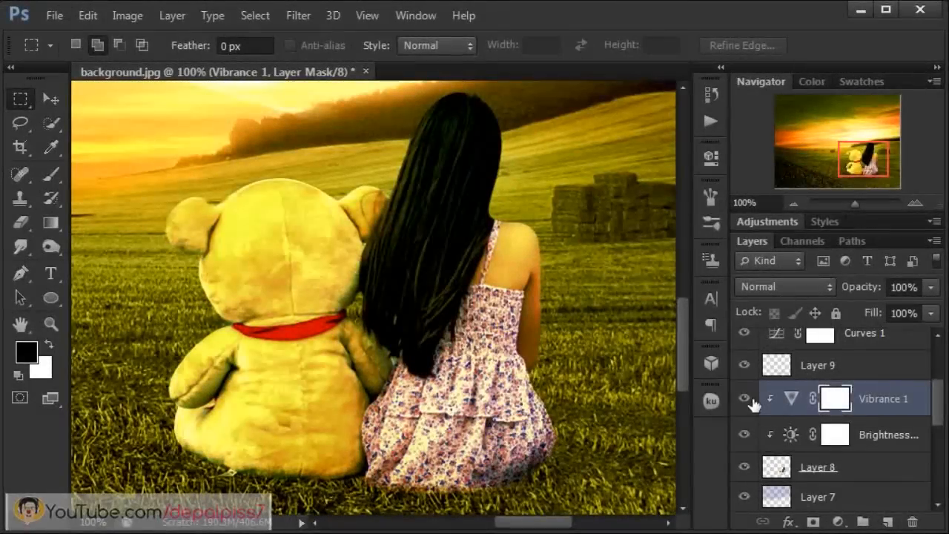
left_click(747, 401)
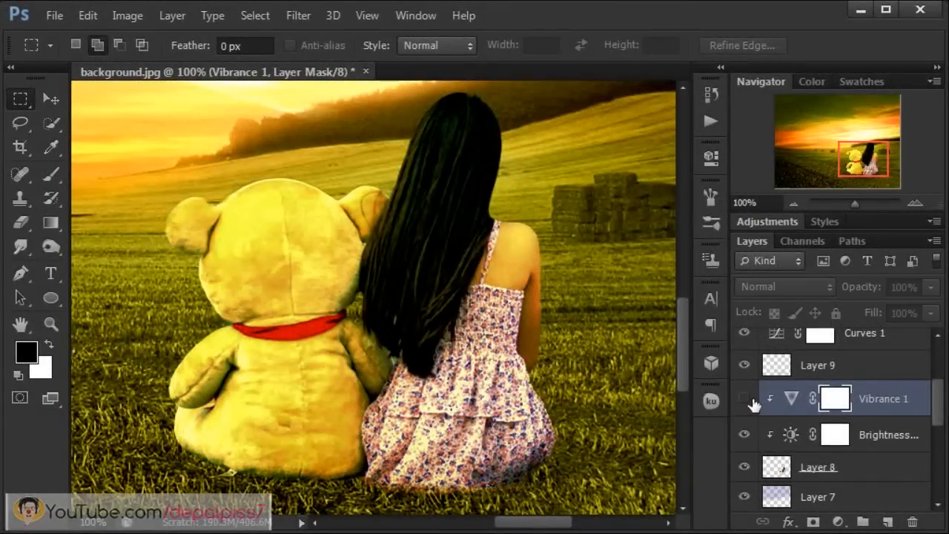
left_click(746, 399)
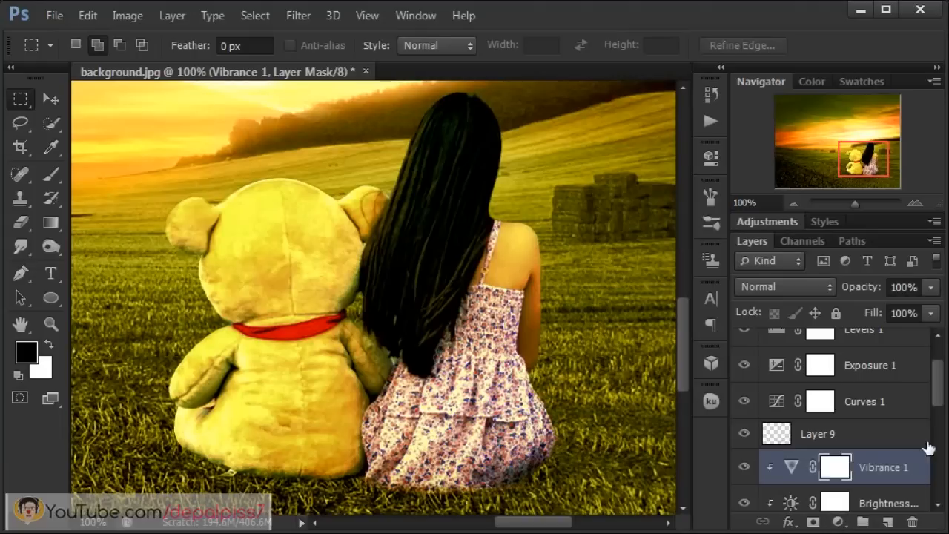
Add a Color Lookup adjustment layer above Vibrance 1 with the 3DLUT file FoggyNight.3DL, and close its settings.
left_click_drag(938, 408, 943, 436)
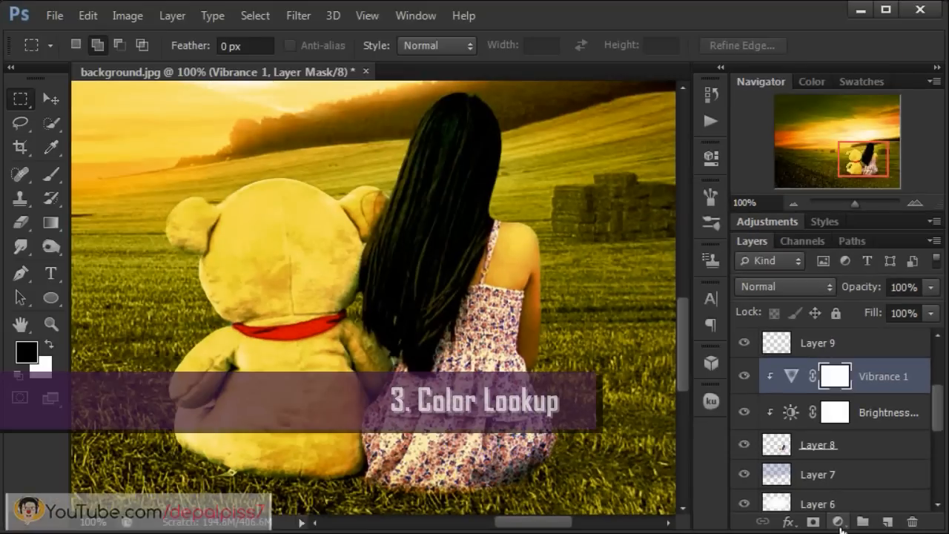
left_click(839, 522)
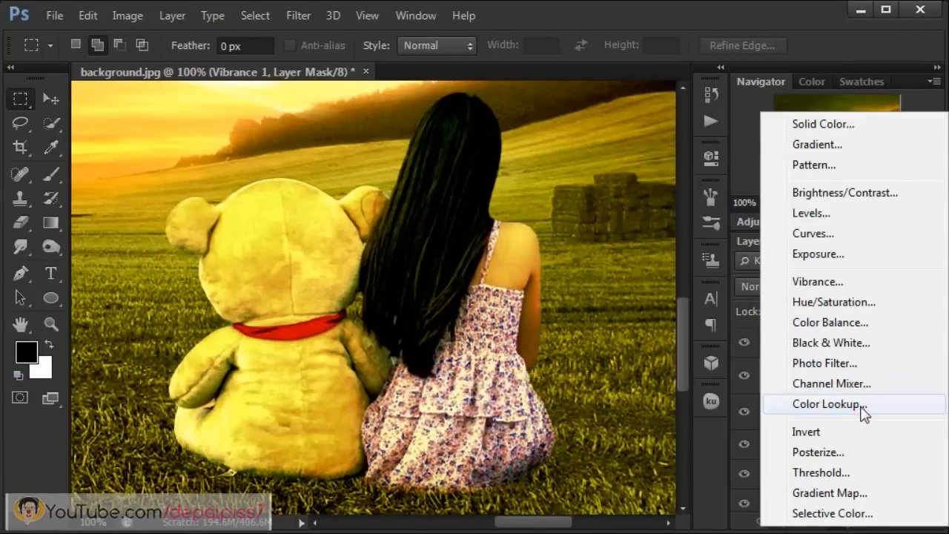
left_click(773, 280)
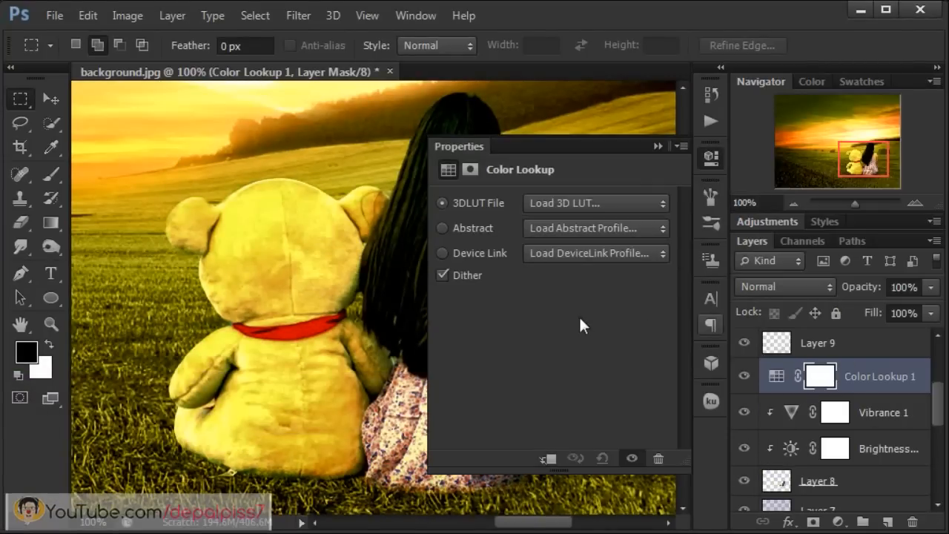
left_click(591, 204)
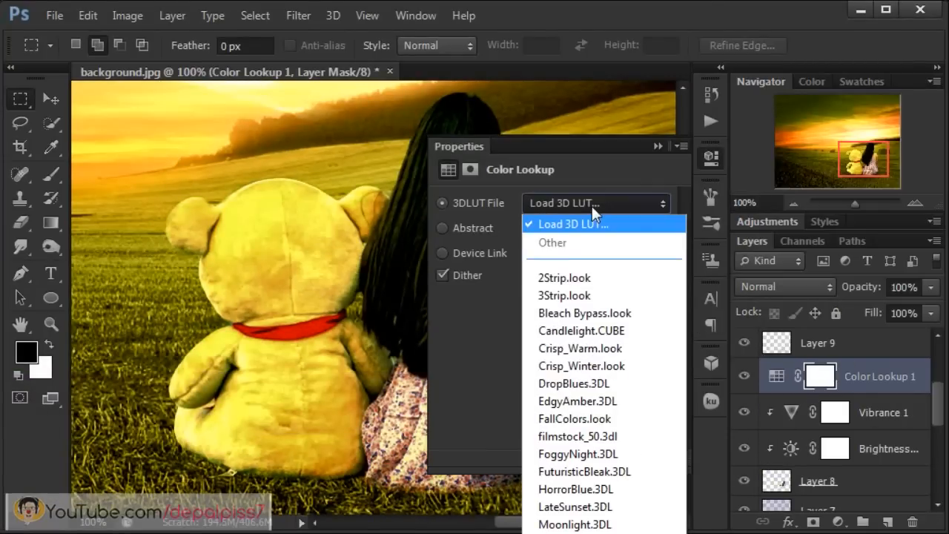
left_click(591, 206)
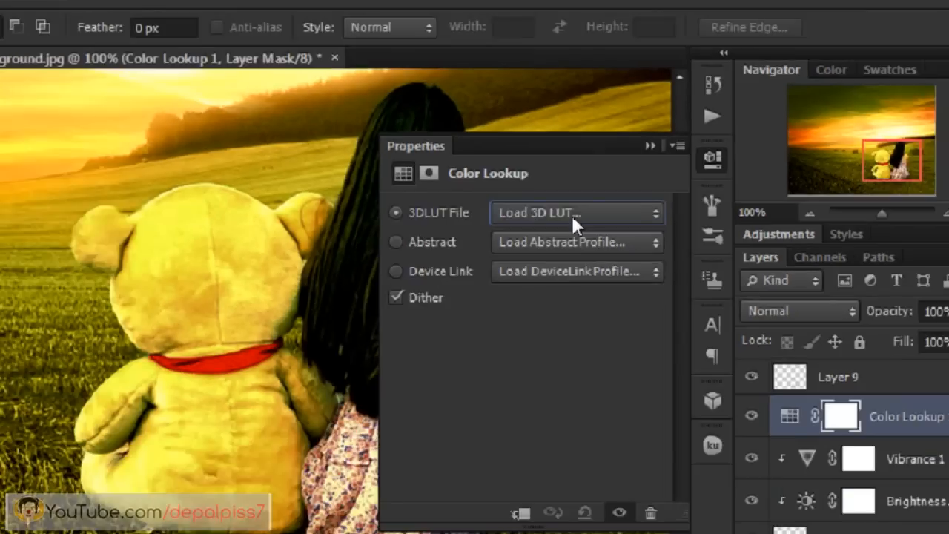
left_click(478, 266)
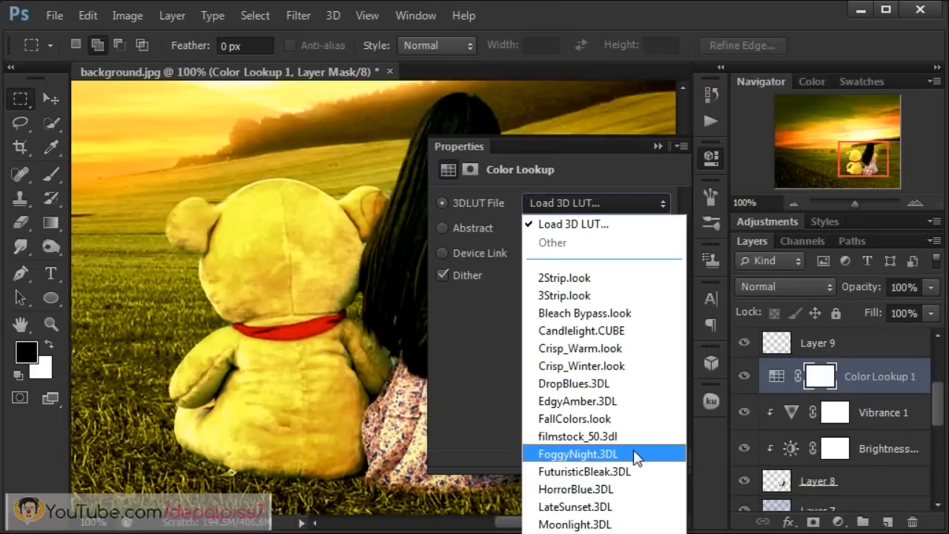
left_click(519, 382)
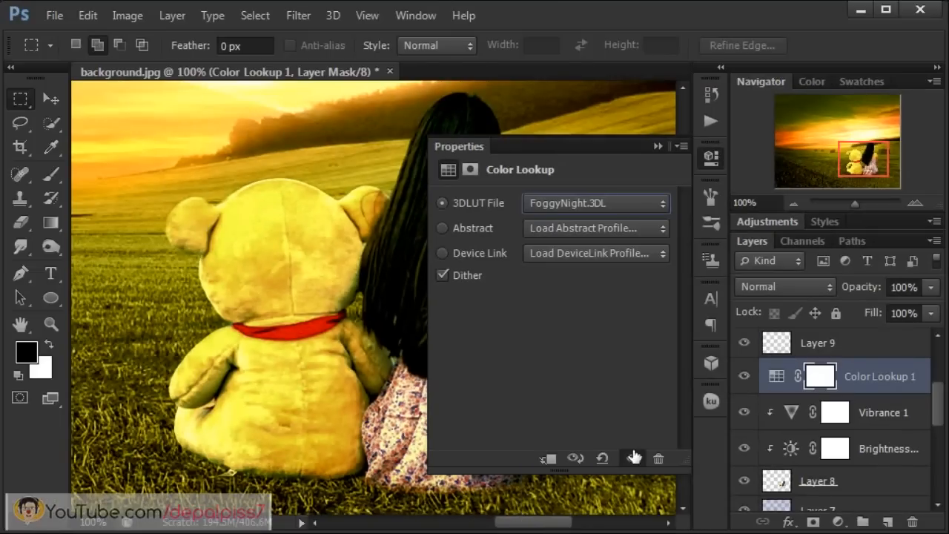
left_click(657, 146)
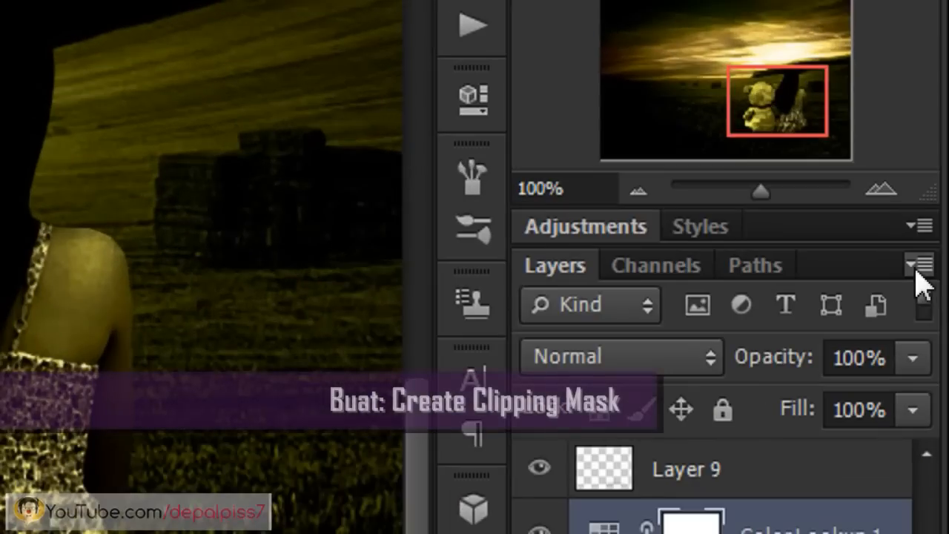
Clip the Color Lookup layer to the bear and girl and set its opacity to 35%.
left_click(933, 242)
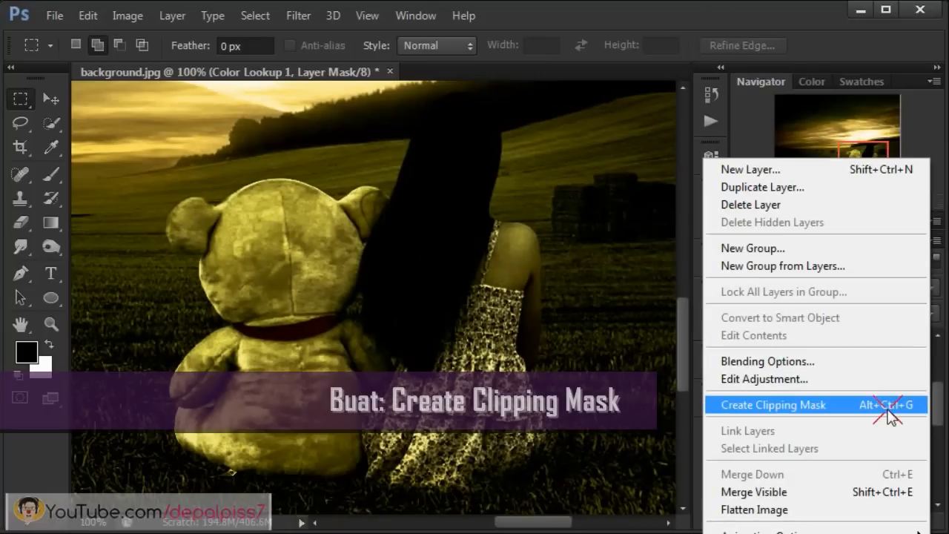
left_click(827, 285)
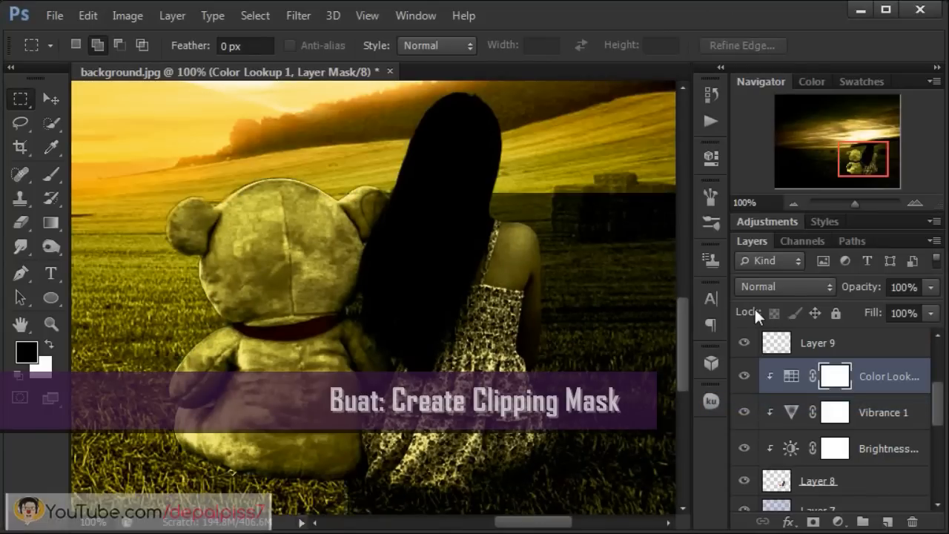
left_click(931, 287)
left_click_drag(932, 317, 860, 314)
left_click(909, 288)
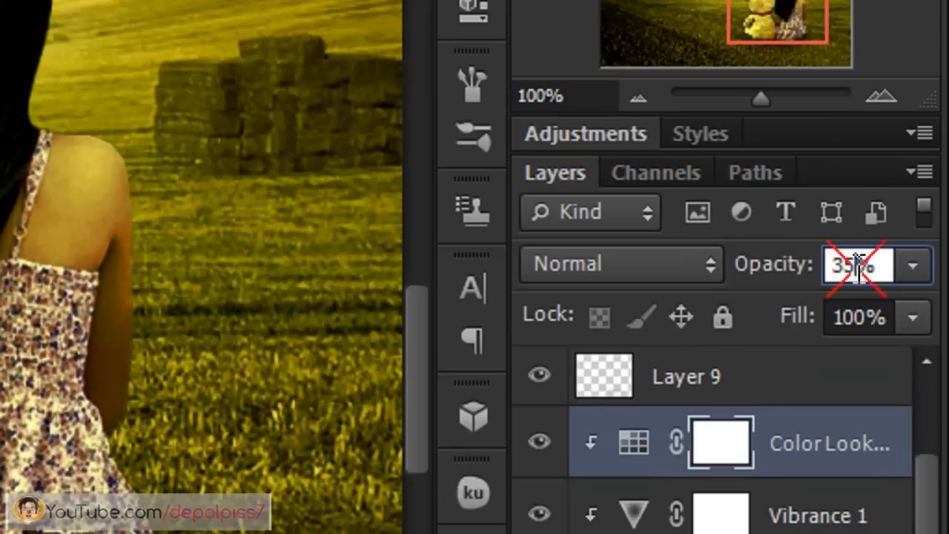
double_click(859, 267)
left_click(858, 267)
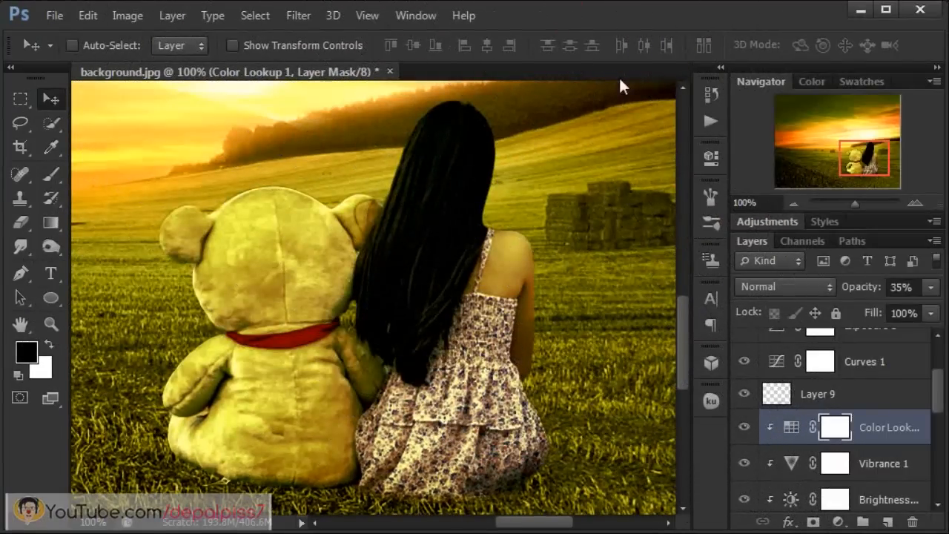
Add a Black & White adjustment layer above Color Lookup 1, clip it to the bear and girl, and close its settings.
double_click(763, 83)
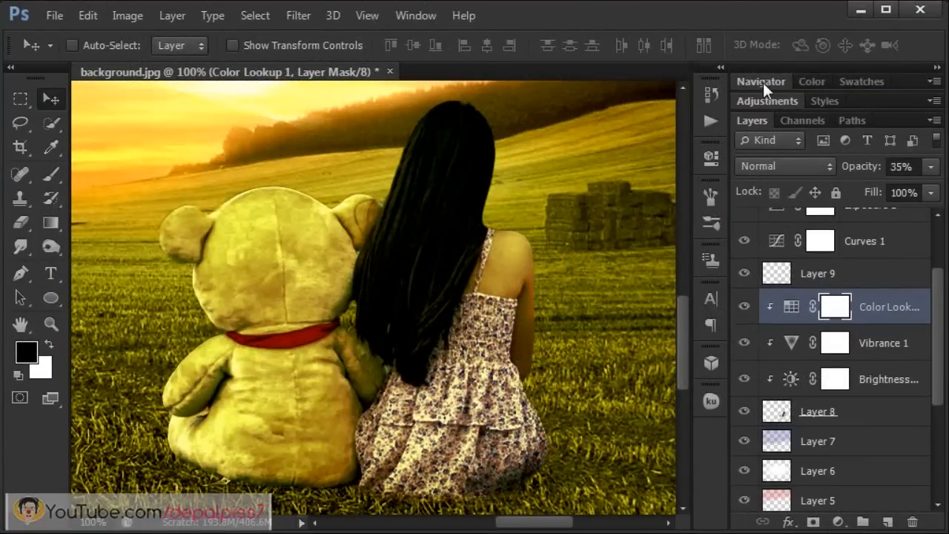
left_click(766, 300, "alt")
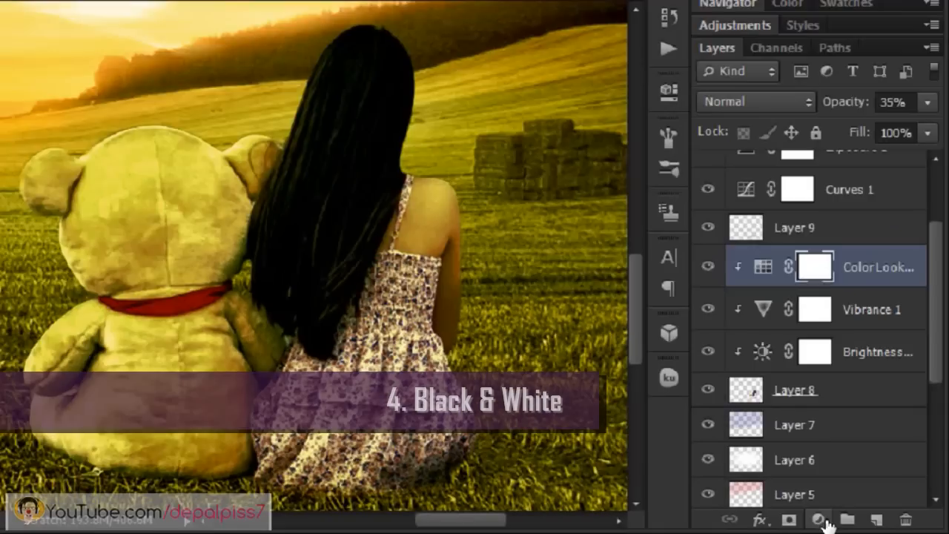
left_click(738, 510)
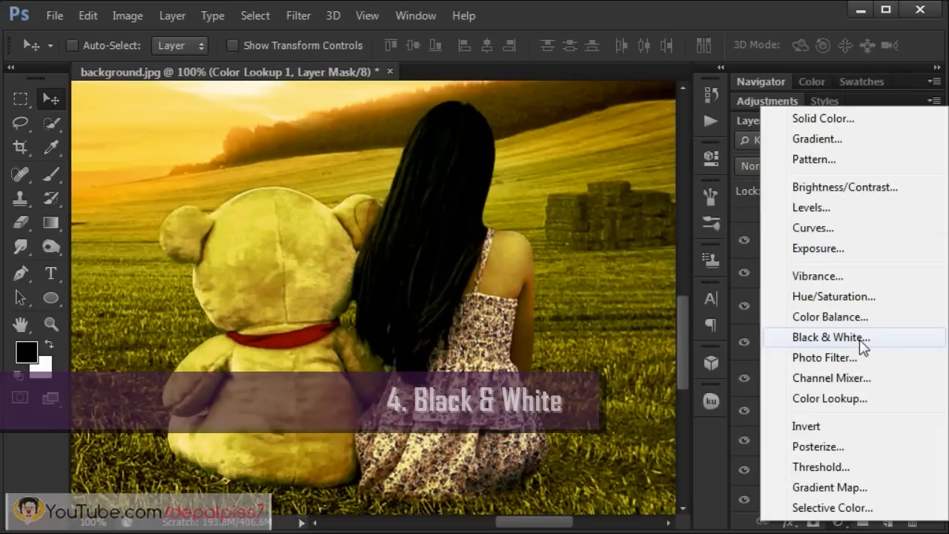
left_click(771, 274)
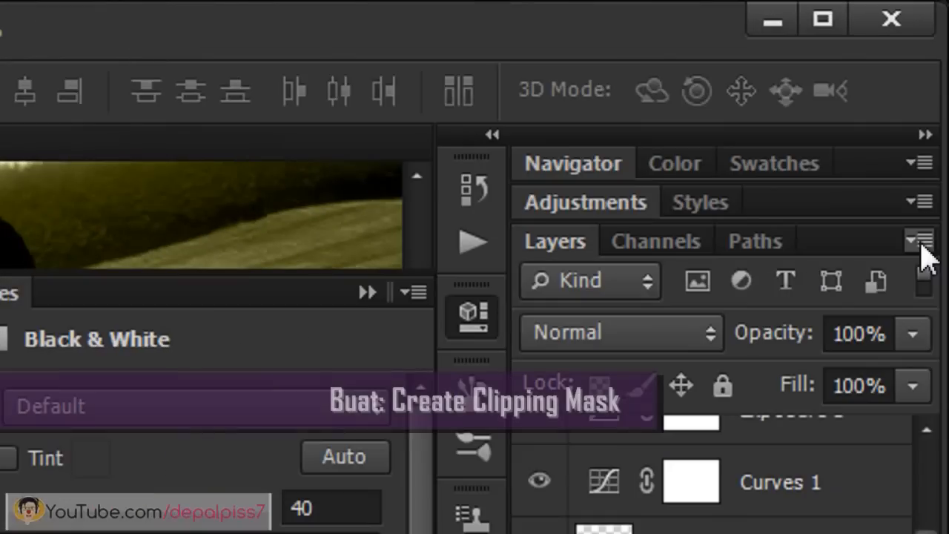
left_click(934, 126)
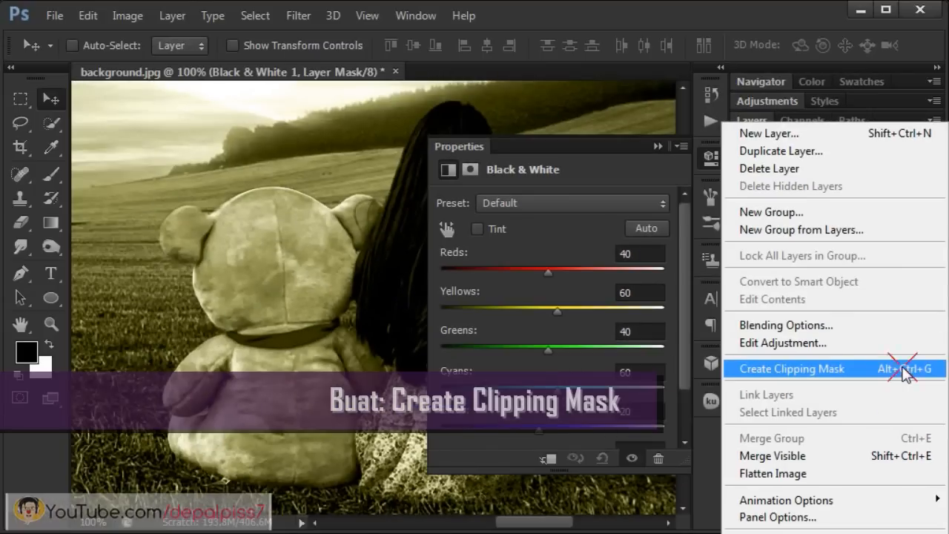
left_click(905, 375)
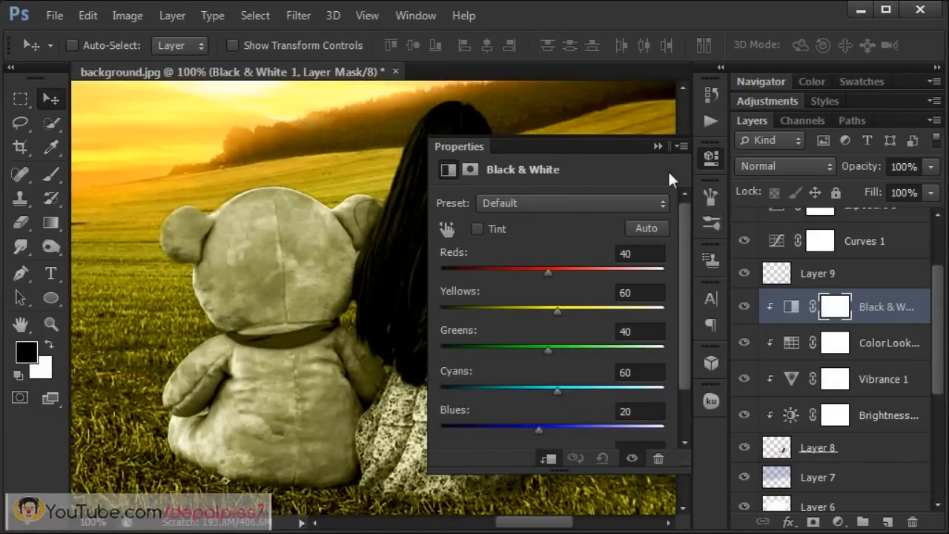
left_click(657, 147)
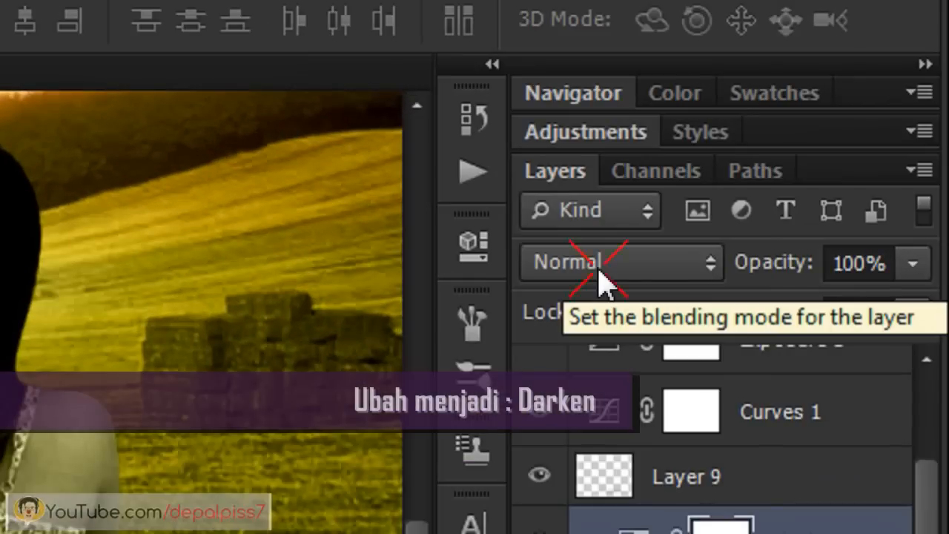
Set the Black & White layer's blending mode to Darken and its opacity to 18%.
left_click(602, 280)
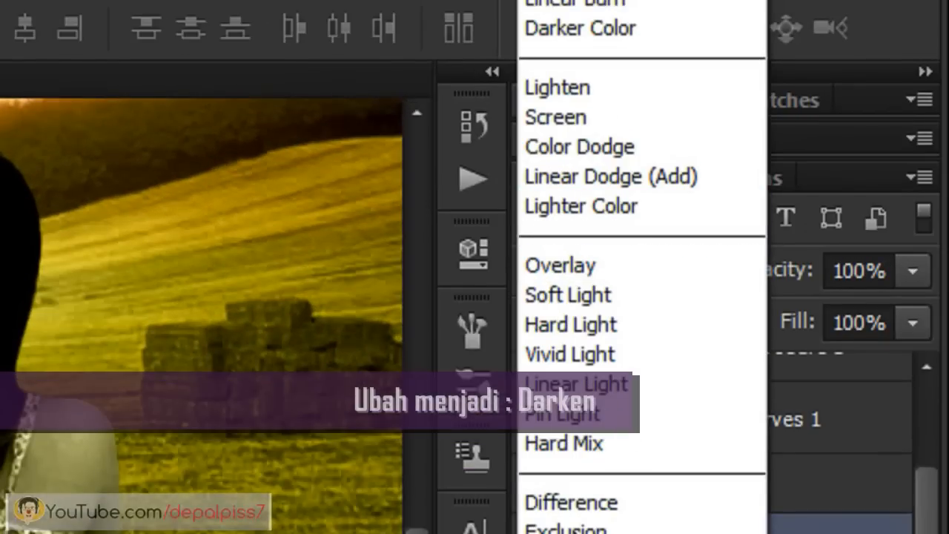
left_click(589, 2)
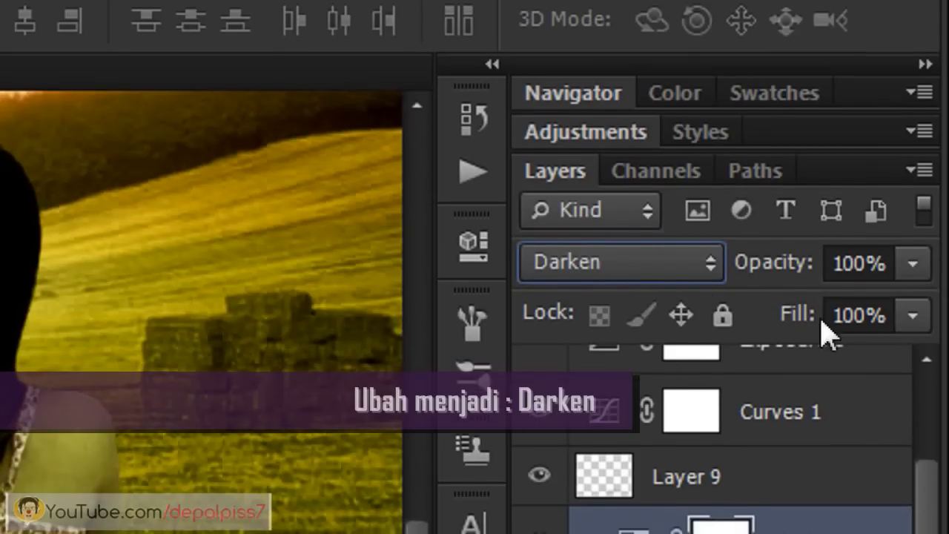
left_click(918, 269)
left_click_drag(905, 304, 816, 309)
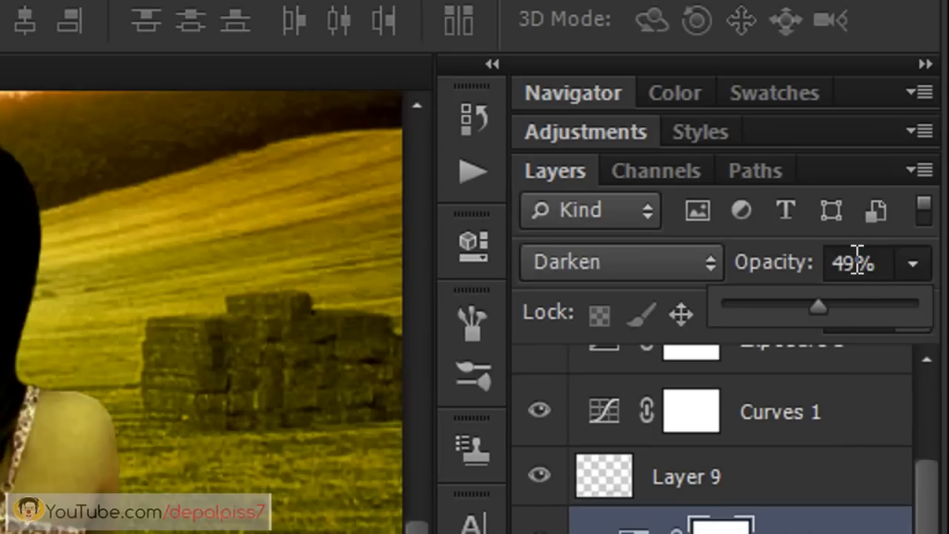
left_click(834, 261)
type("1")
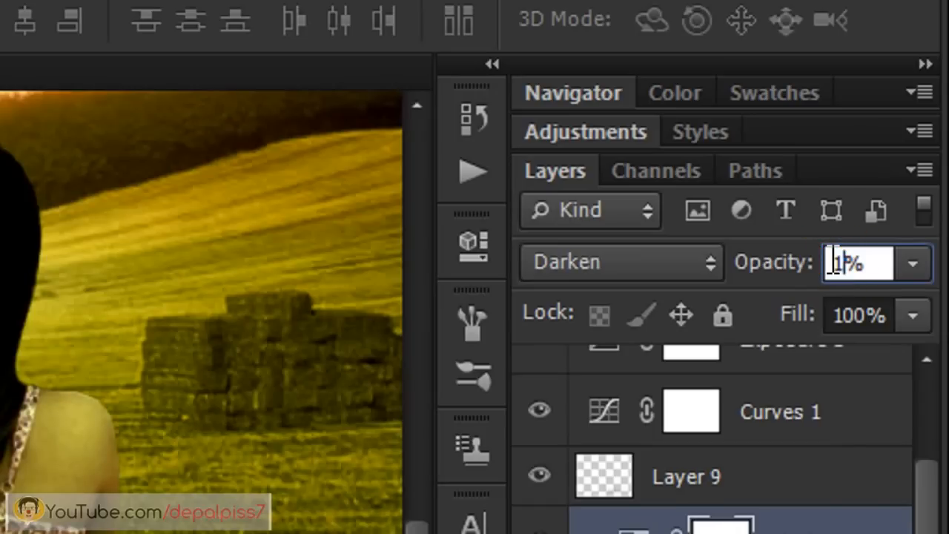
type("8")
key("Return")
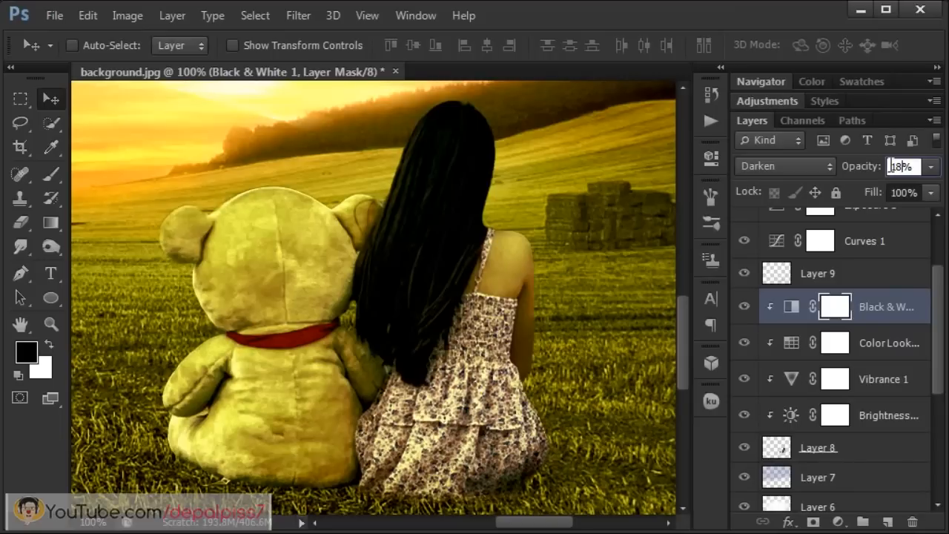
Create a new empty layer above Invert 1 at the top of the layer stack.
left_click(377, 14)
left_click(425, 185)
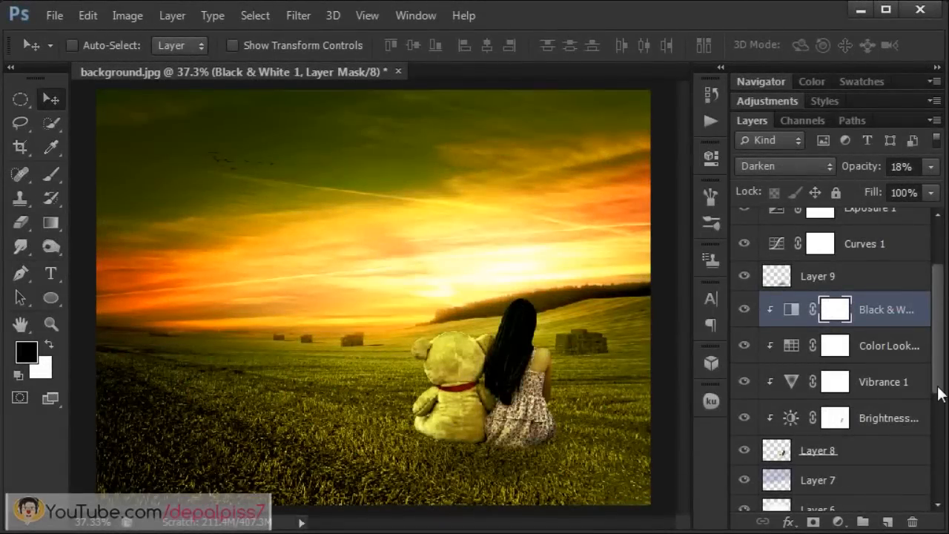
left_click_drag(938, 390, 940, 340)
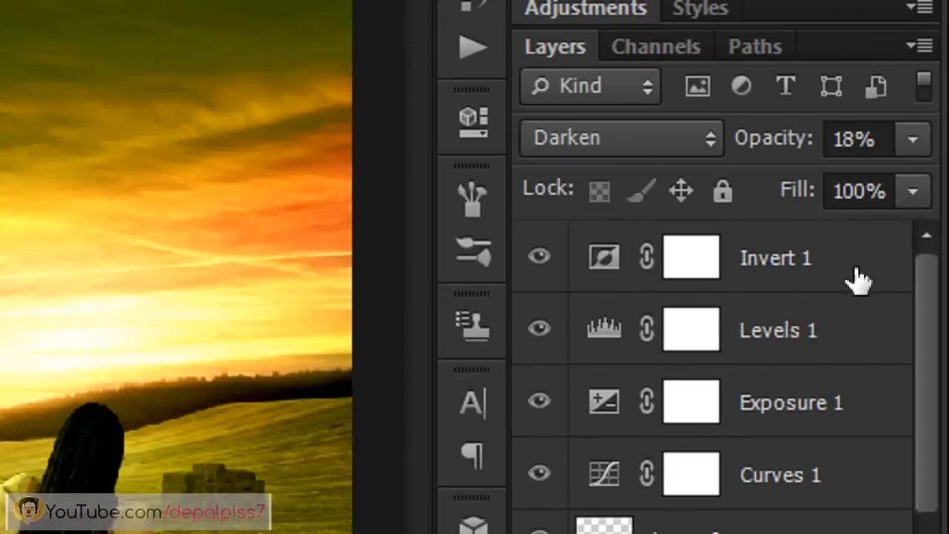
left_click(859, 280)
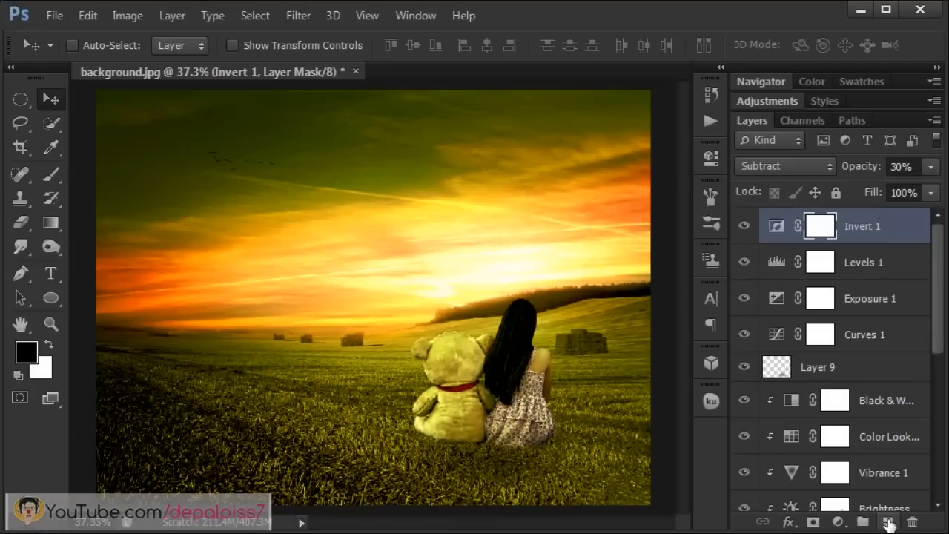
left_click(826, 510)
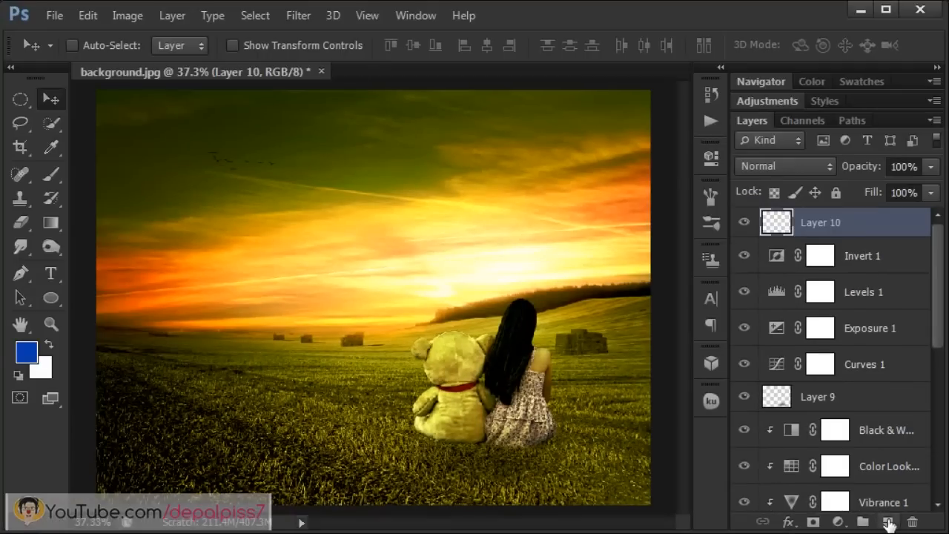
left_click(362, 18)
left_click(445, 202)
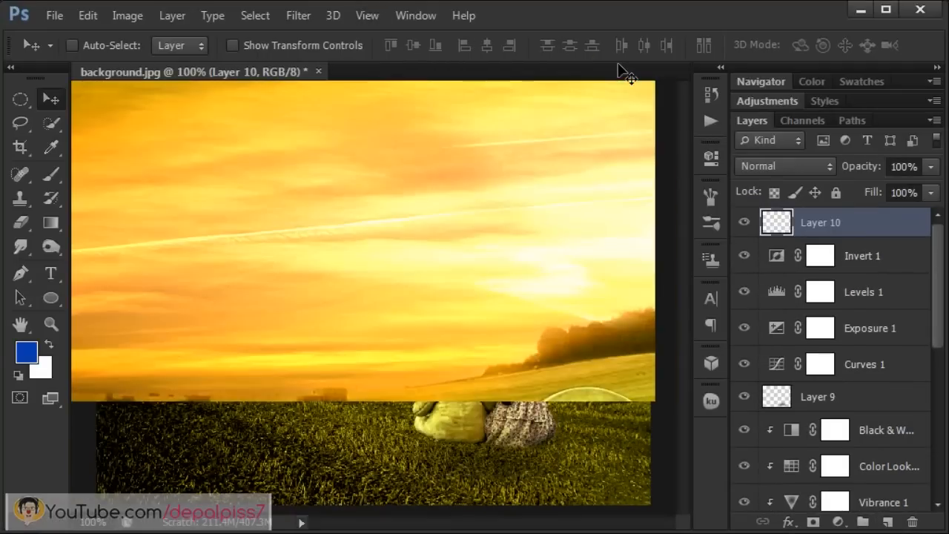
Set the foreground color to the golden yellow ffd200 for painting on Layer 10.
left_click_drag(512, 524, 561, 523)
left_click_drag(681, 323, 682, 360)
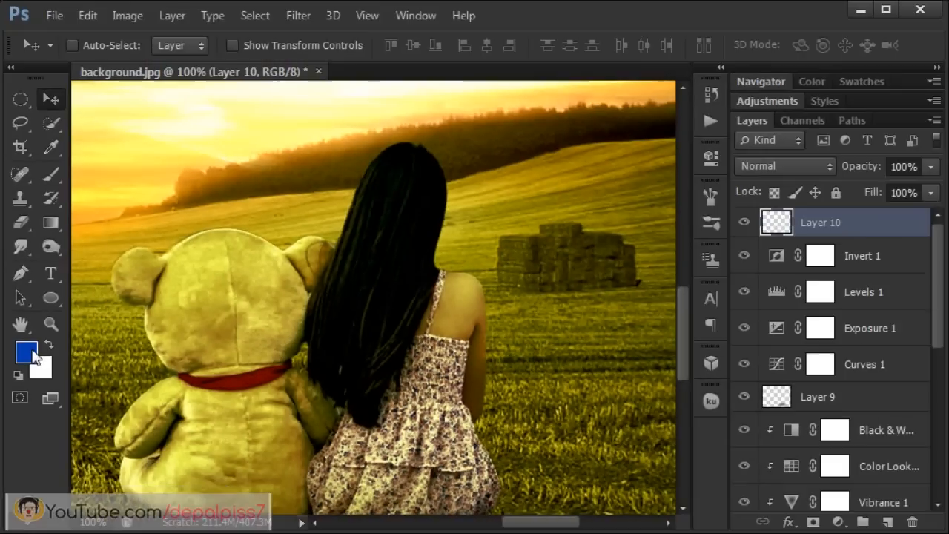
left_click(66, 279)
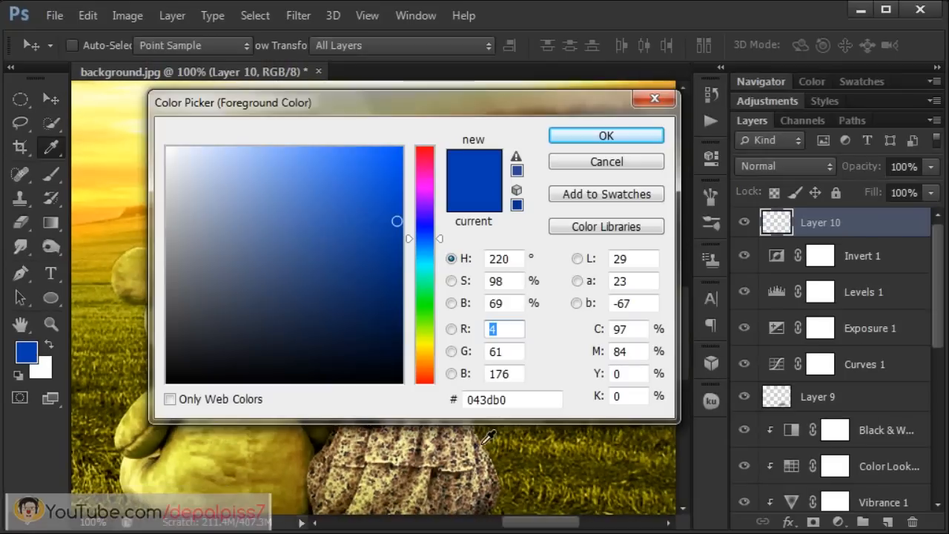
double_click(546, 401)
type("ffd200")
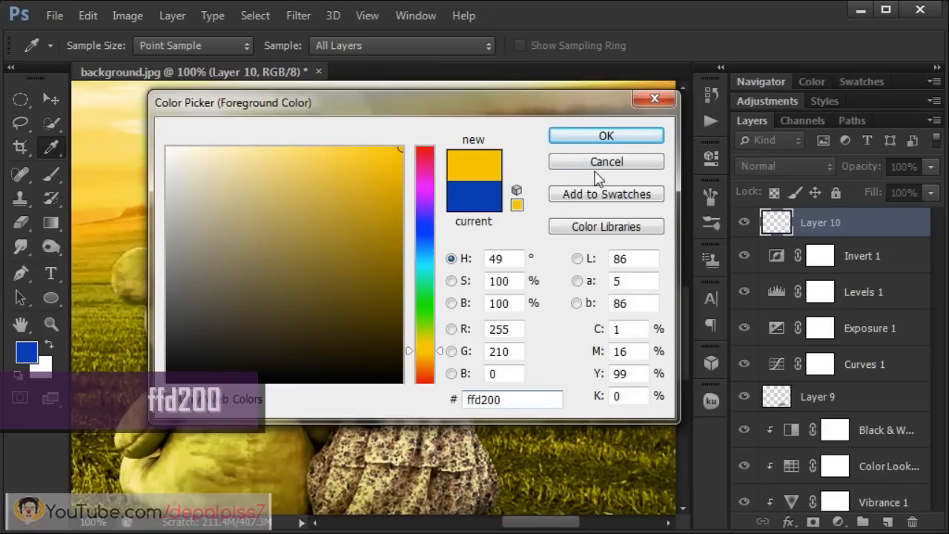
left_click(620, 138)
key("v")
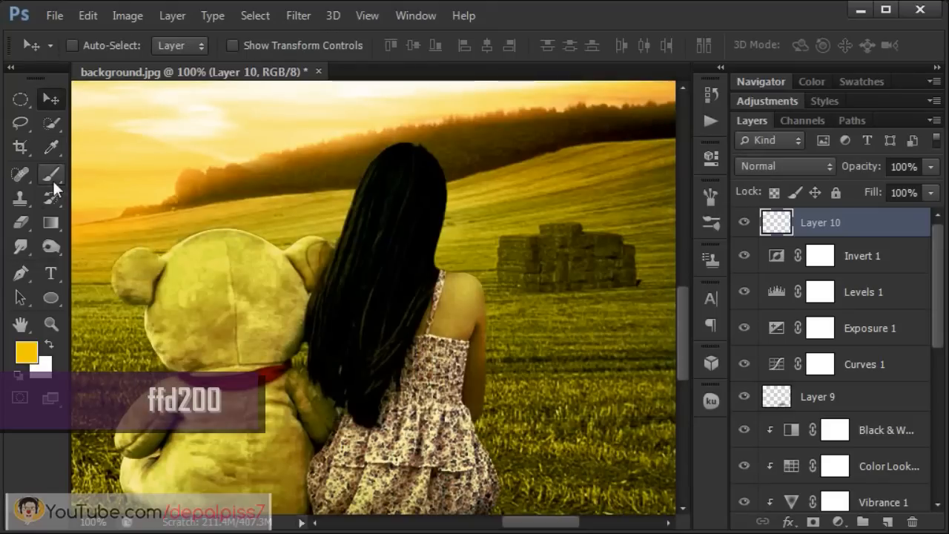
Choose the Brush tool and set its soft round tip to a size of 1 px.
left_click(52, 179)
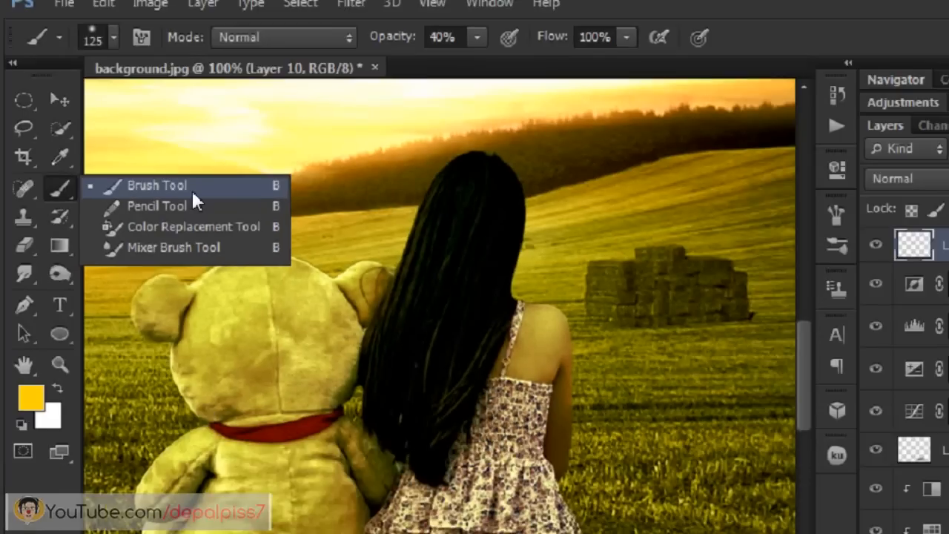
left_click(328, 255)
left_click(96, 46)
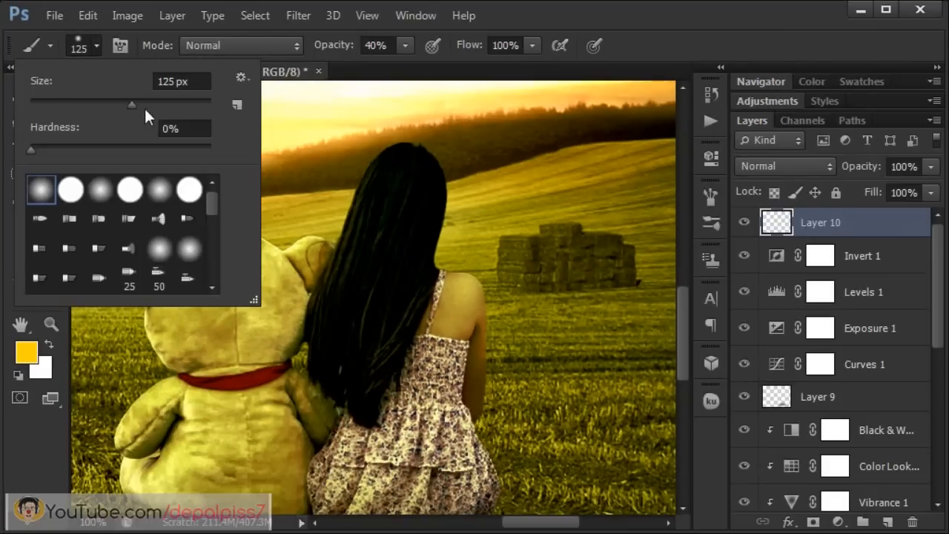
left_click_drag(132, 107, 30, 106)
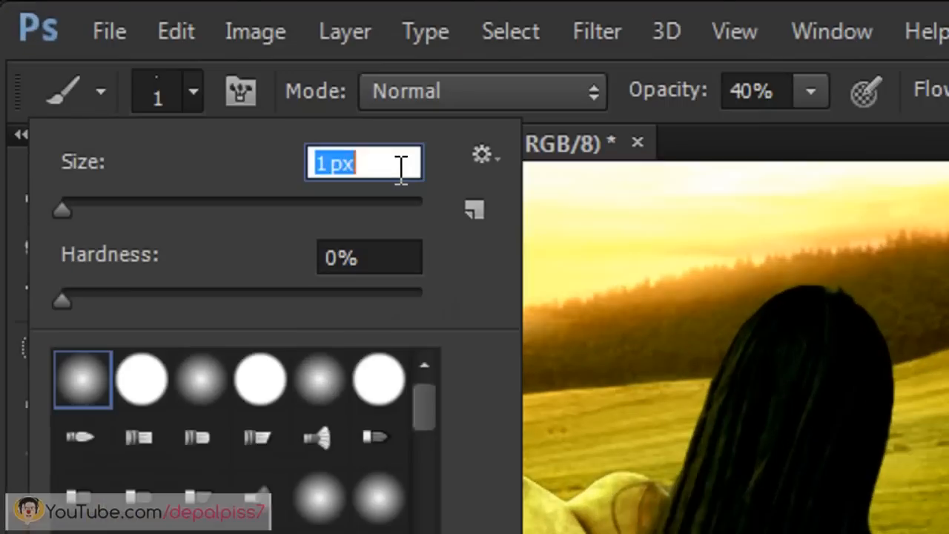
left_click(196, 83)
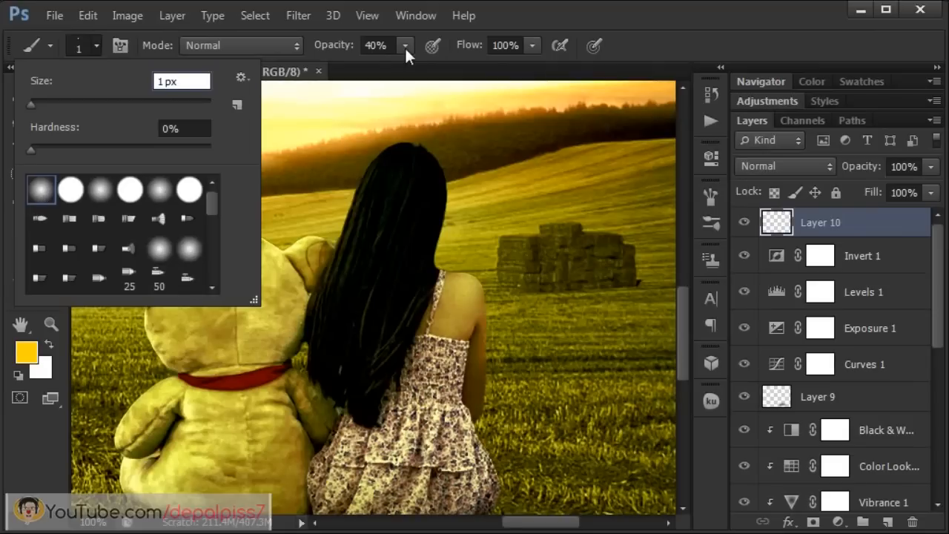
left_click(405, 46)
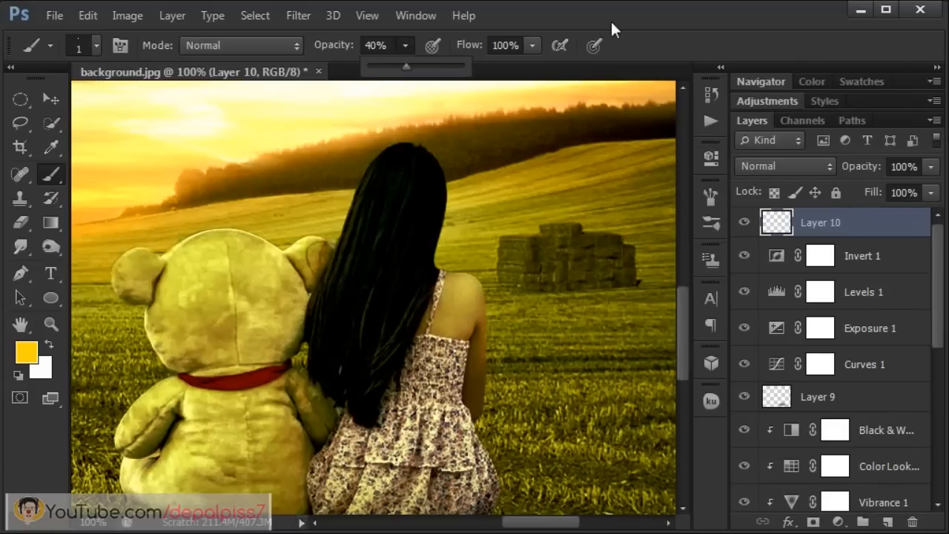
left_click(889, 60)
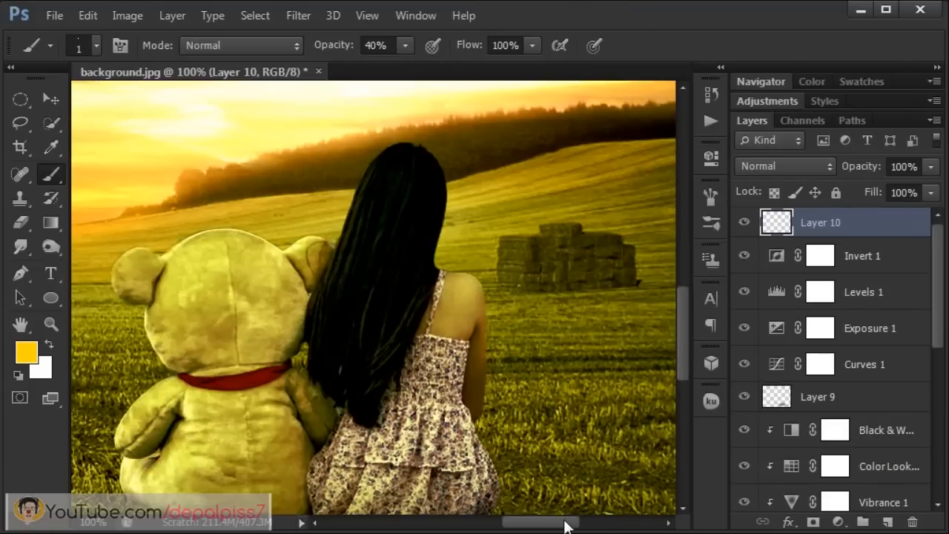
Paint thin yellow highlight strands along the girl's hair on Layer 10, following its flow from crown to tips.
left_click_drag(564, 523, 557, 523)
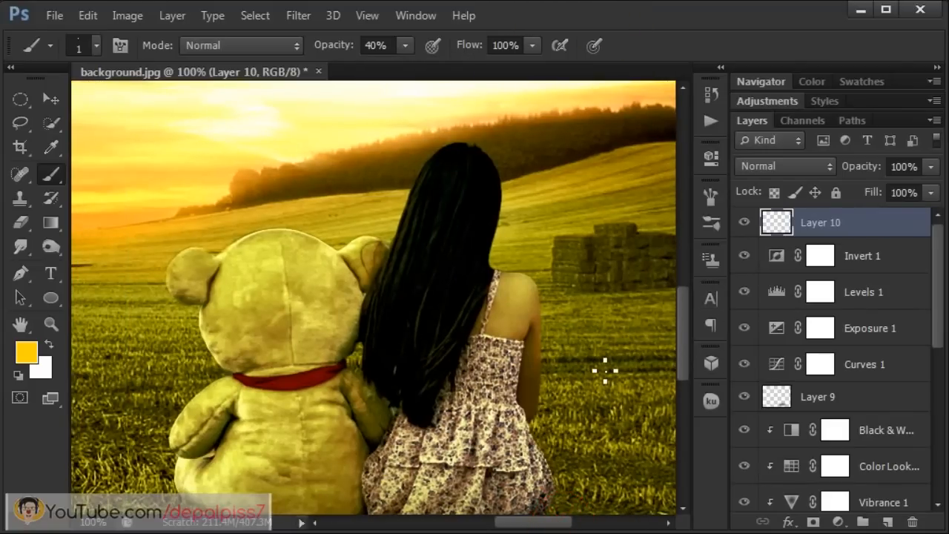
key("ctrl+plus")
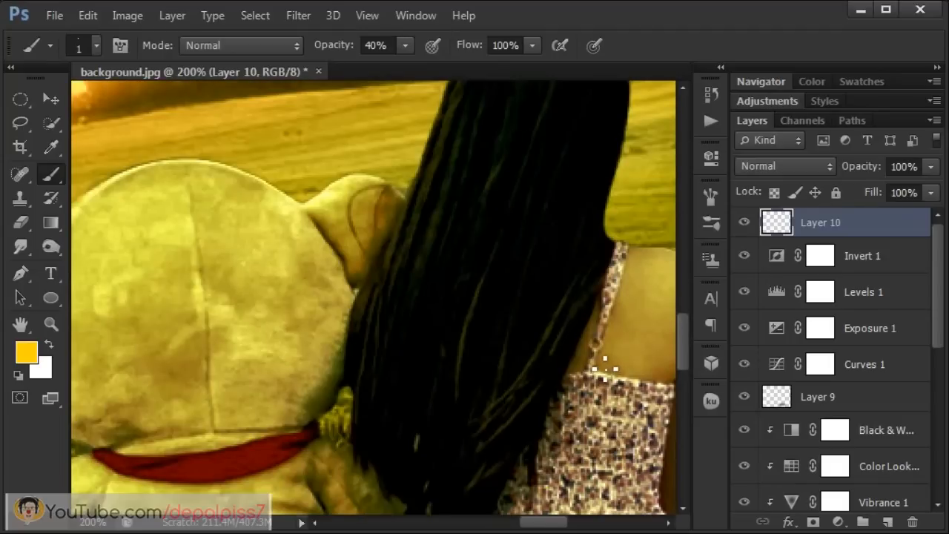
key("ctrl+minus")
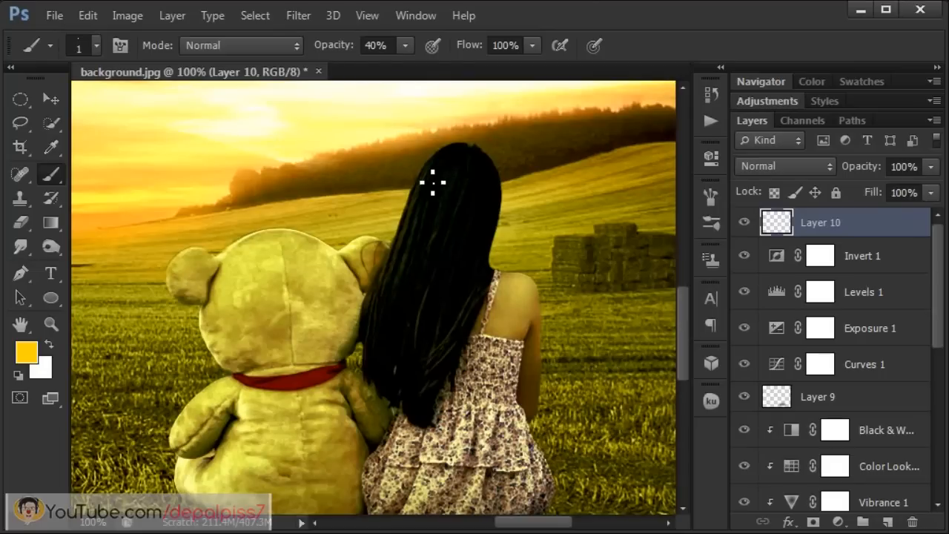
left_click_drag(433, 183, 412, 225)
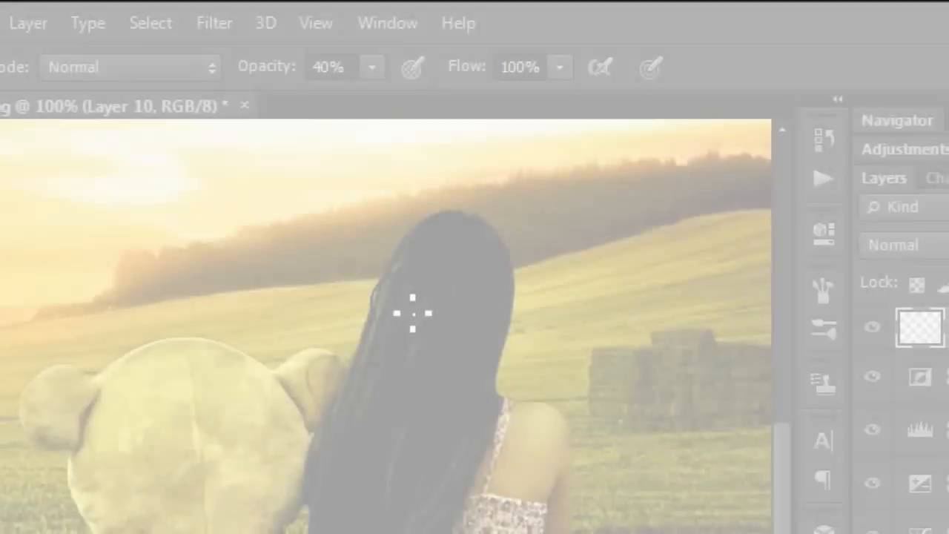
left_click(369, 387)
left_click(442, 430)
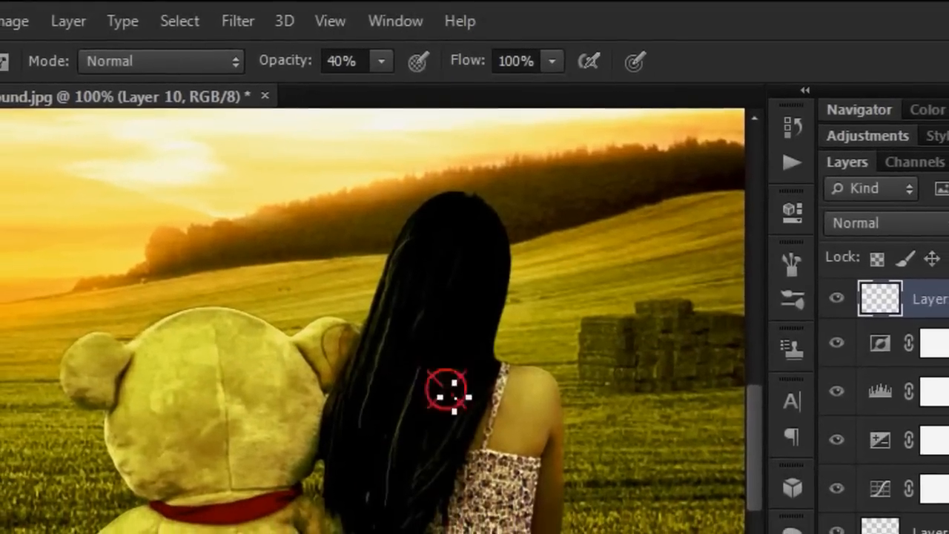
left_click_drag(454, 244, 445, 315)
left_click_drag(499, 232, 475, 338)
left_click_drag(353, 397, 348, 482)
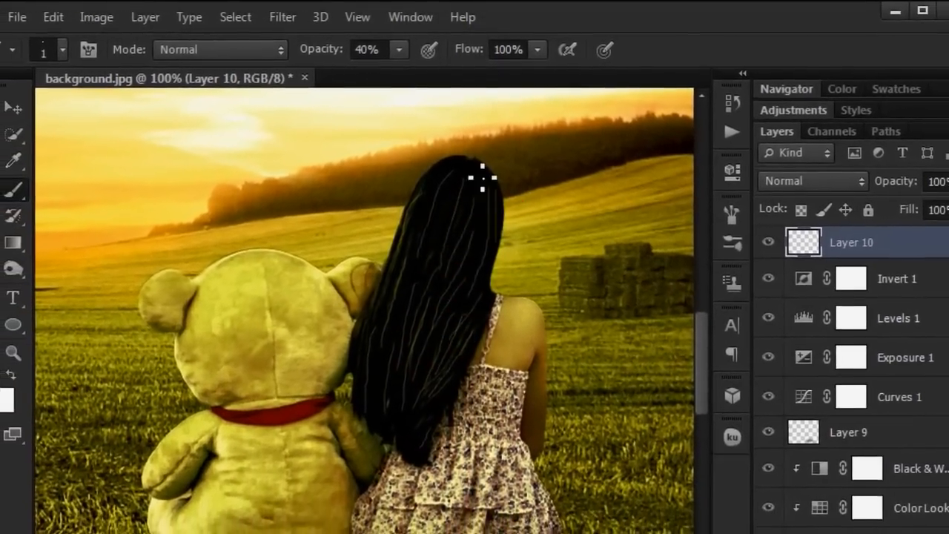
left_click_drag(482, 191, 420, 308)
left_click(450, 417)
left_click(364, 399)
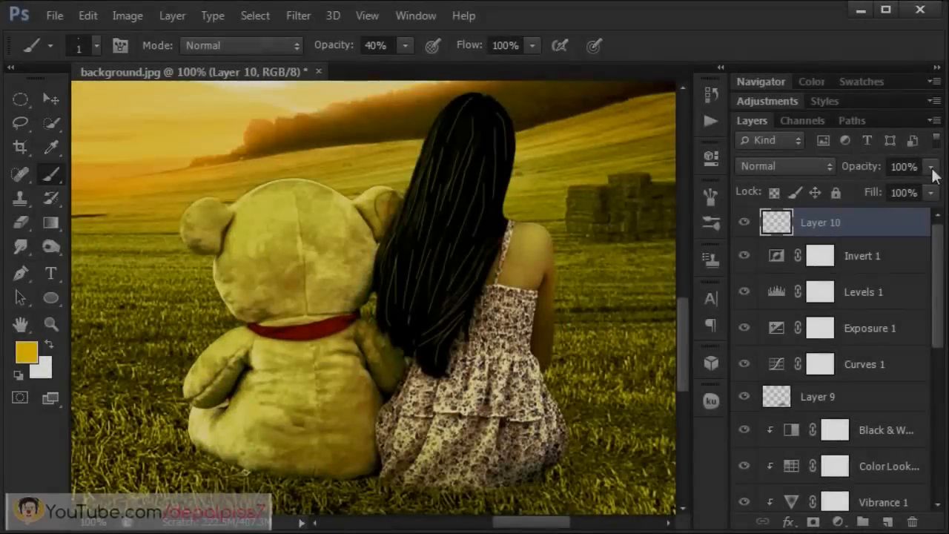
Set the opacity of Layer 10 with the painted hair highlights to 75%.
left_click(931, 167)
left_click_drag(932, 195, 911, 197)
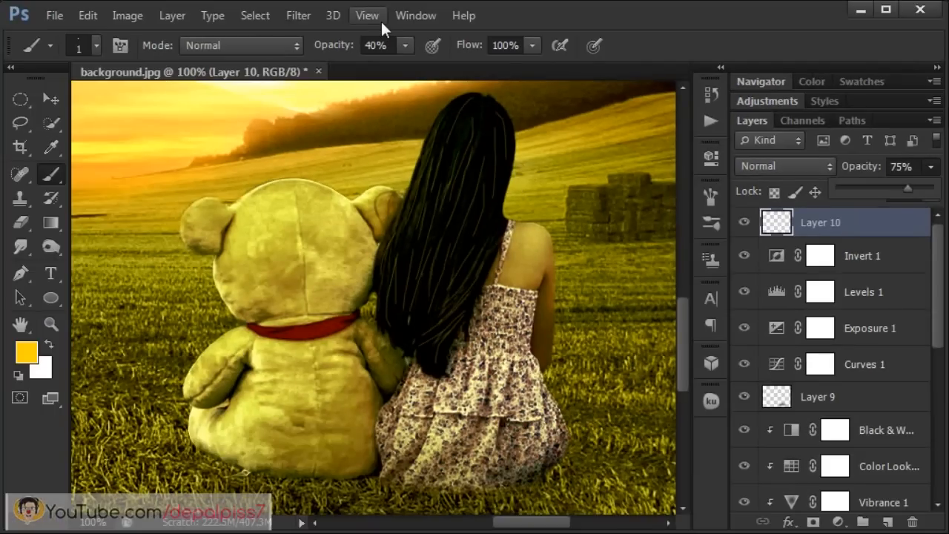
left_click(368, 15)
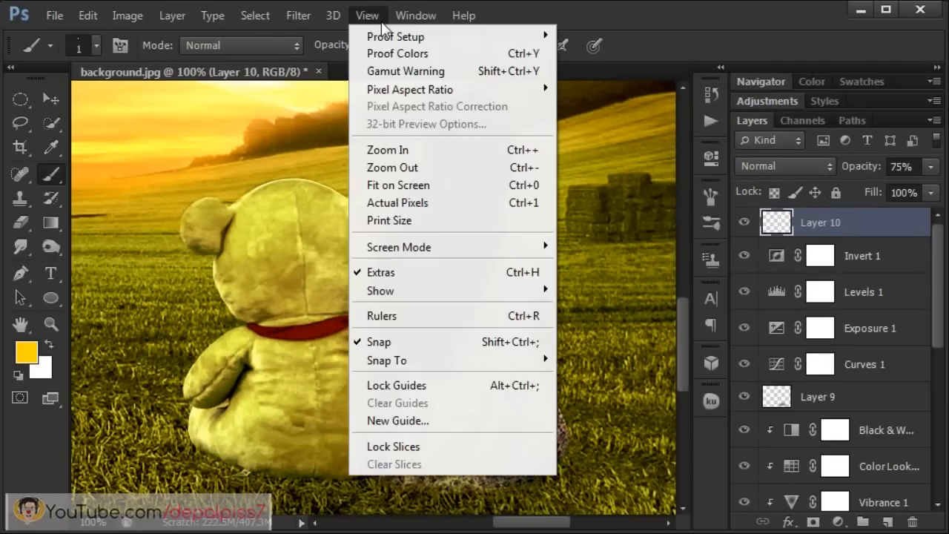
left_click(427, 184)
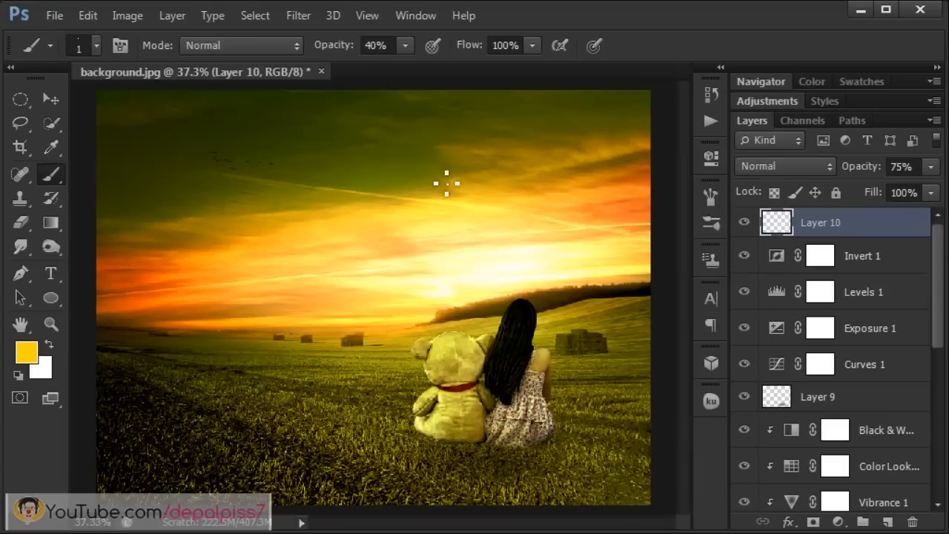
right_click(586, 1)
left_click(586, 1)
left_click(597, 11)
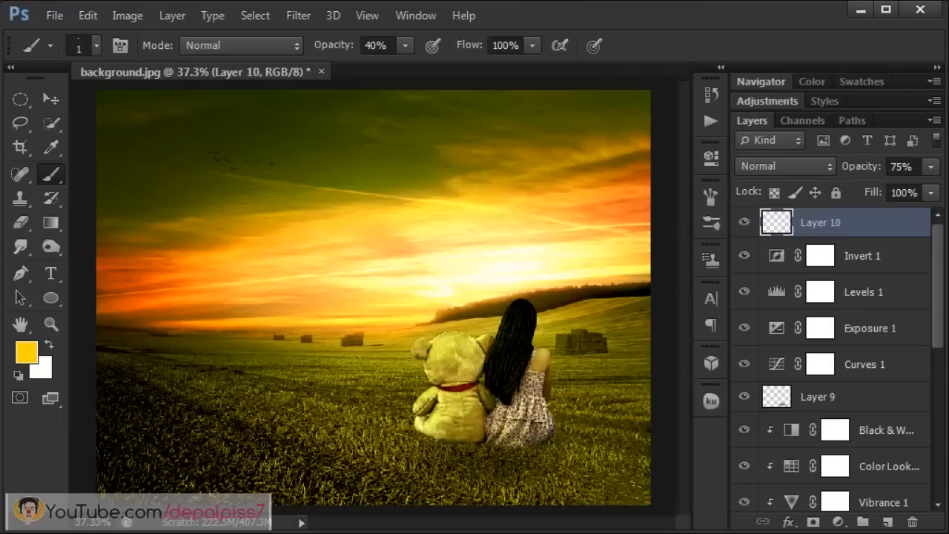